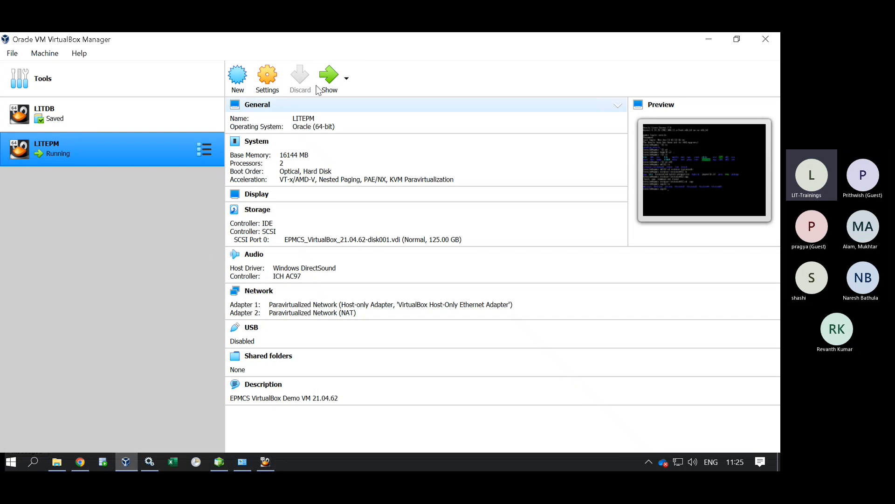
Bring up the LITEPM virtual machine and launch EPM Automate by searching Windows for 'laun'.
click(270, 465)
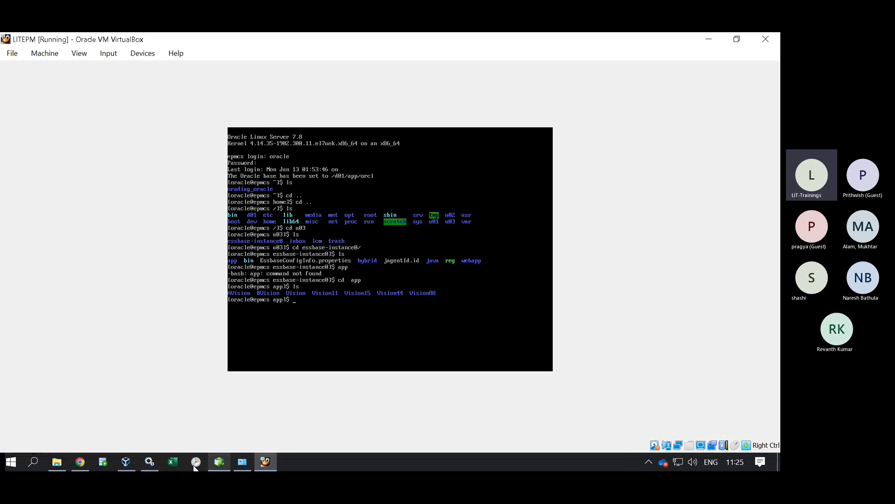
click(36, 460)
text(ep)
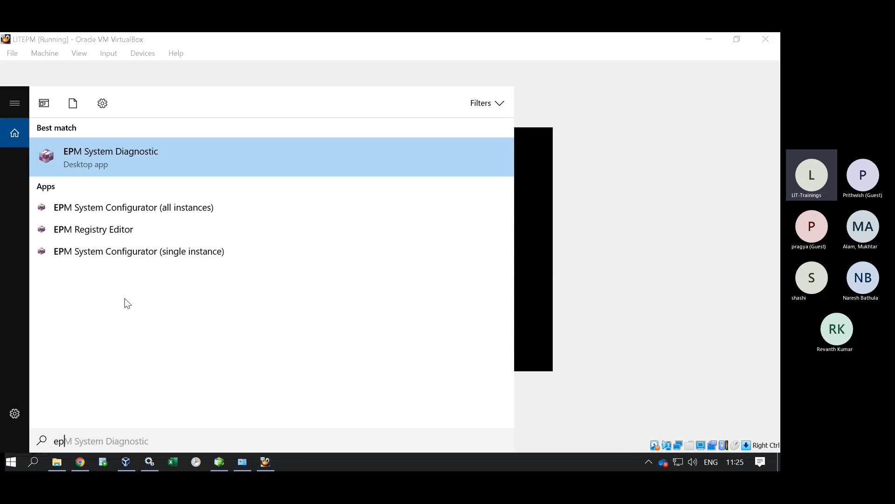
key(BackSpace)
key(BackSpace)
text(laun)
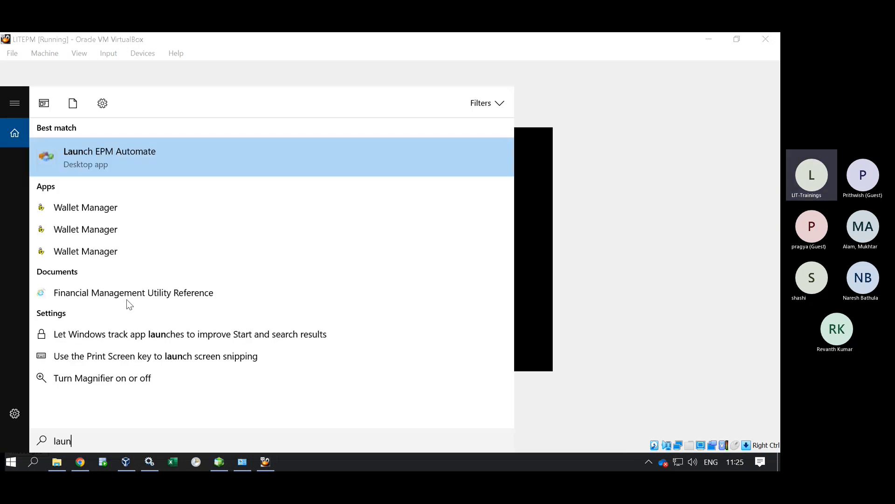
click(127, 150)
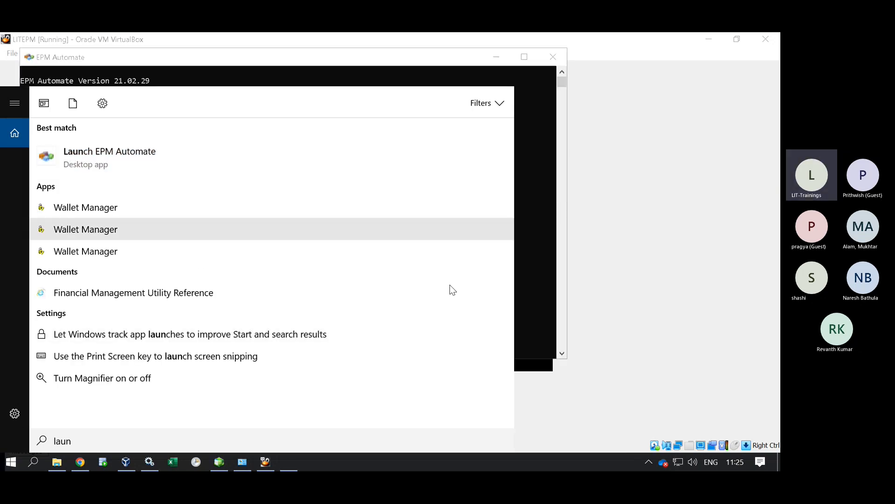
Open logins.txt from the EPMCloudVM folder and select the version 21 epmautomate login line.
click(282, 81)
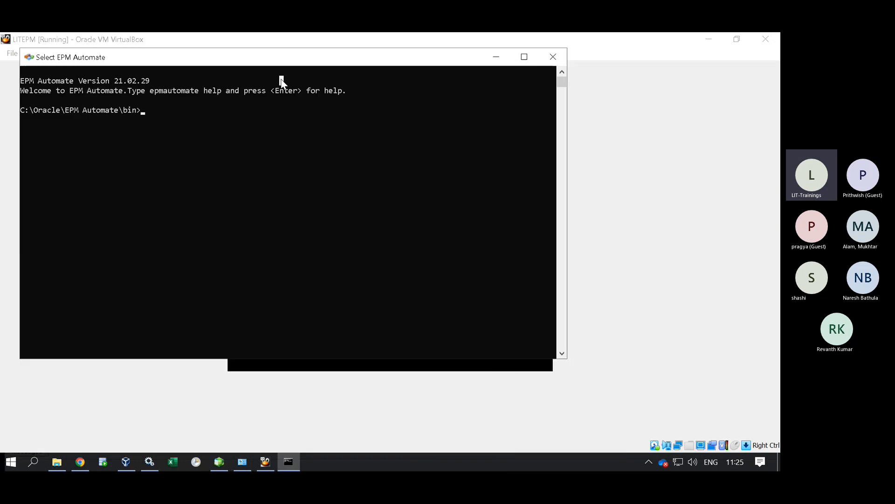
click(56, 462)
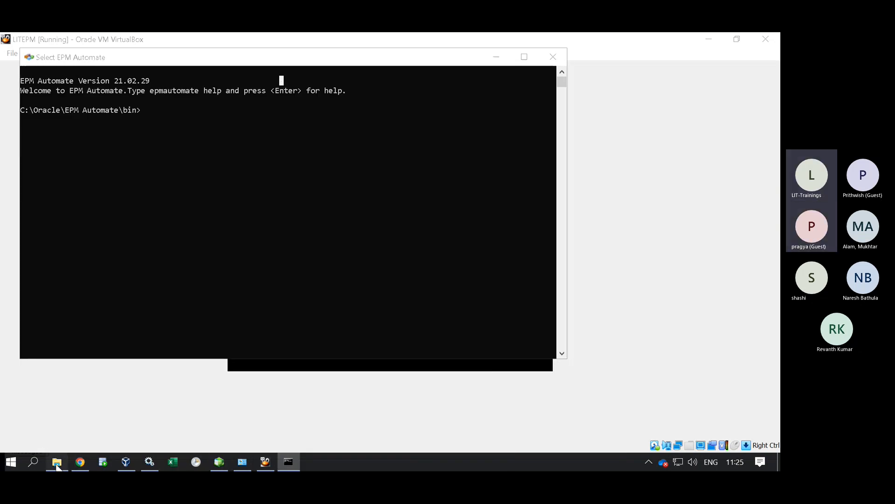
double_click(195, 174)
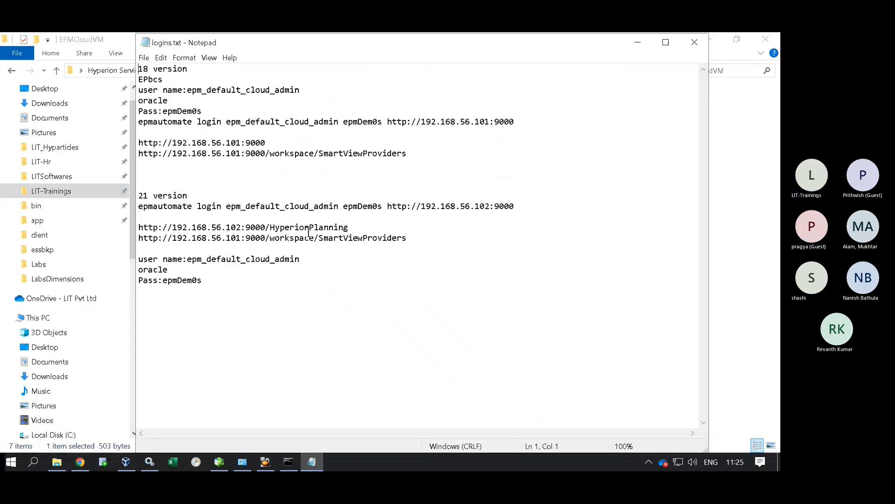
drag(547, 203, 117, 210)
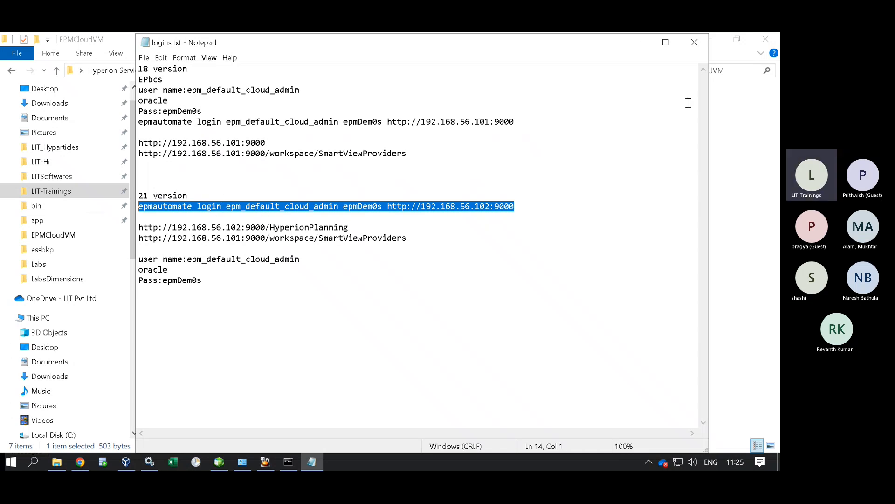
click(638, 42)
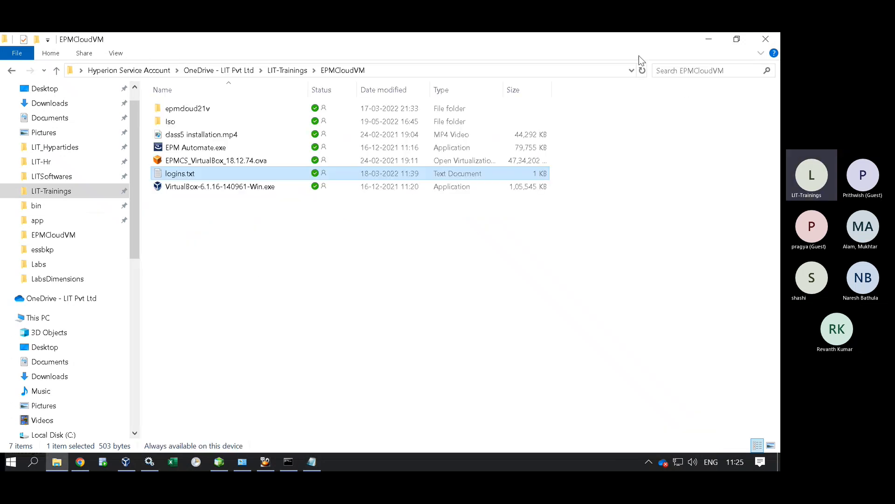
click(289, 461)
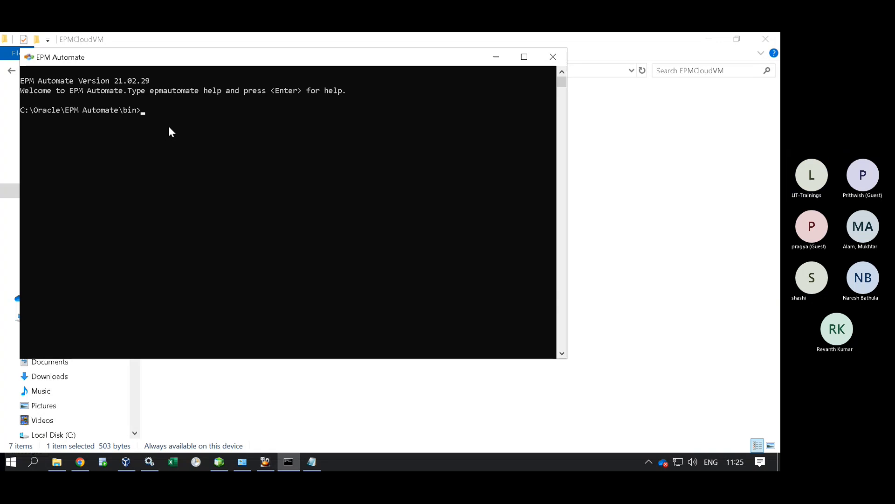
click(312, 462)
Copy the login command, paste it into the EPM Automate console and run it.
right_click(261, 206)
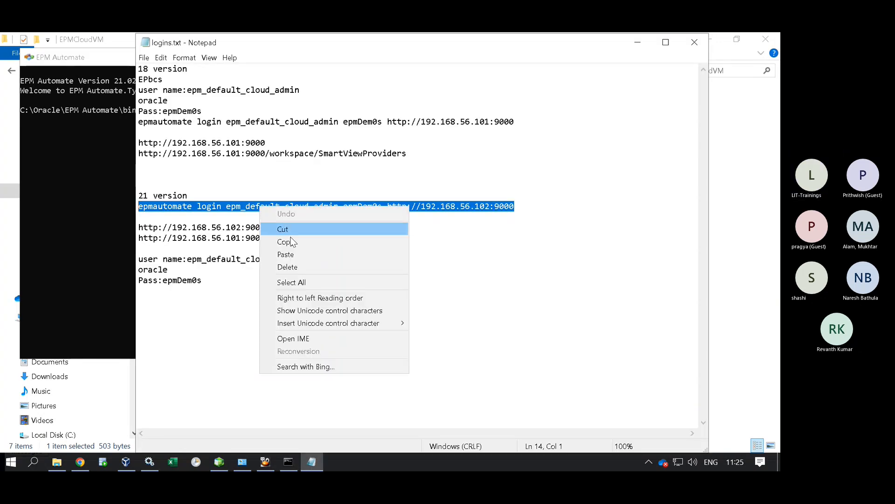
click(273, 238)
click(118, 155)
key(ctrl+v)
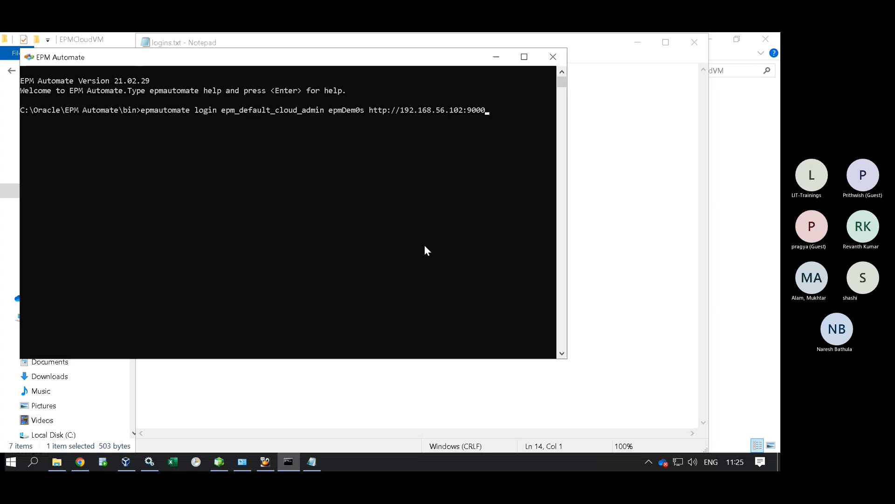
key(Return)
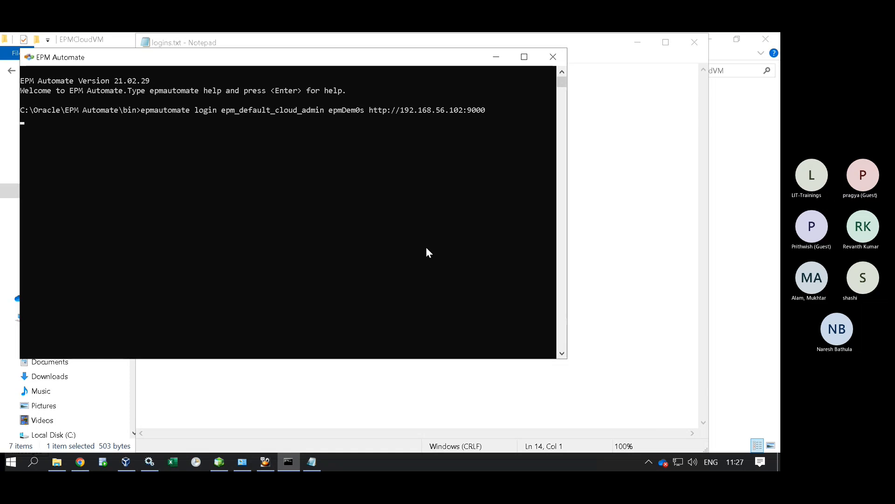
click(263, 148)
key(Escape)
Open the LIT EPM Cloud bookmark in a new Chrome tab.
click(80, 462)
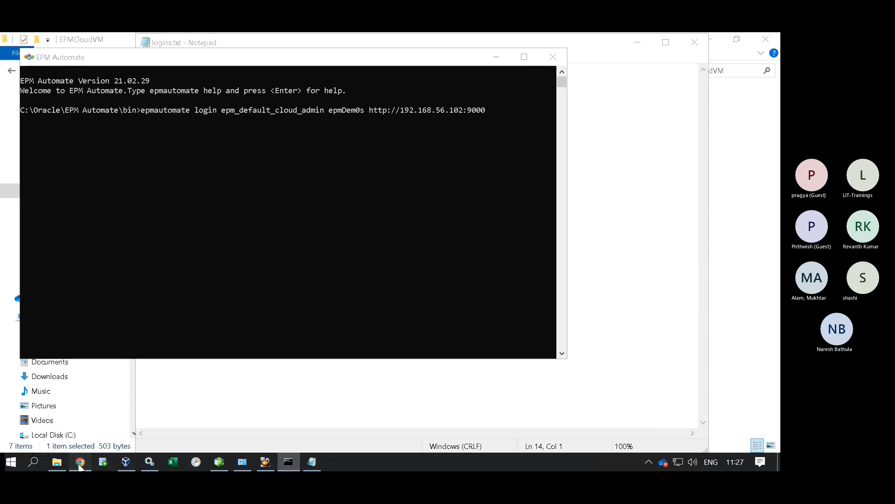
click(165, 41)
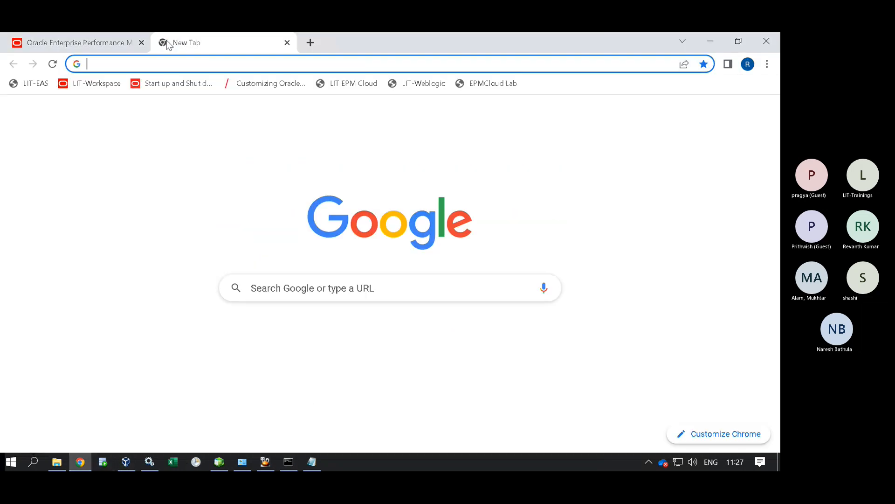
click(354, 84)
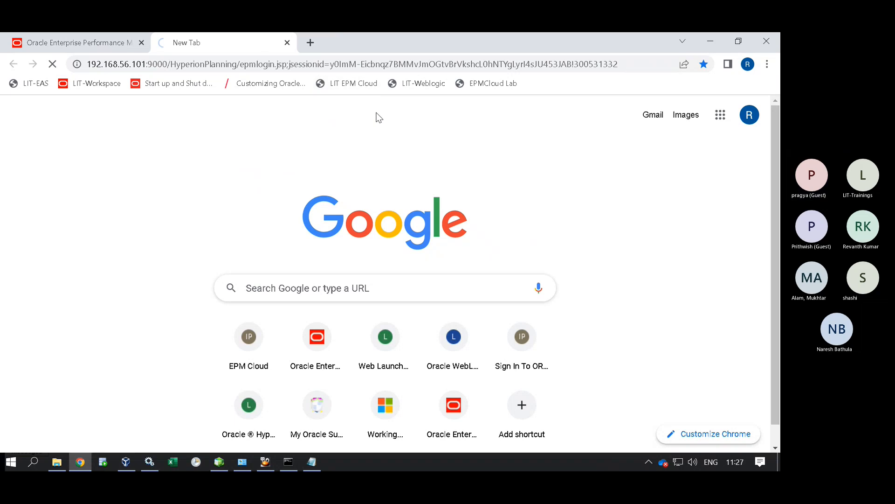
Change the address bar IP to 192.168.56.102 and load the Oracle Cloud sign-in page.
click(145, 64)
click(148, 64)
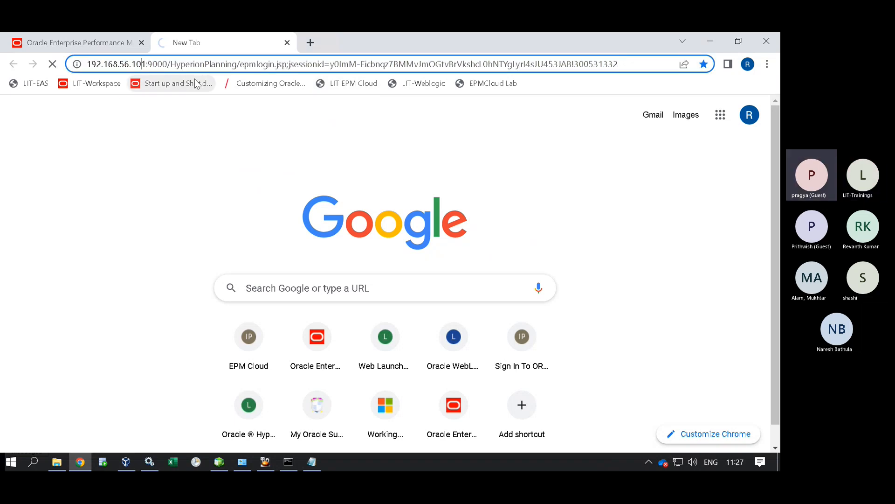
key(BackSpace)
text(0)
key(Delete)
text(2)
key(Return)
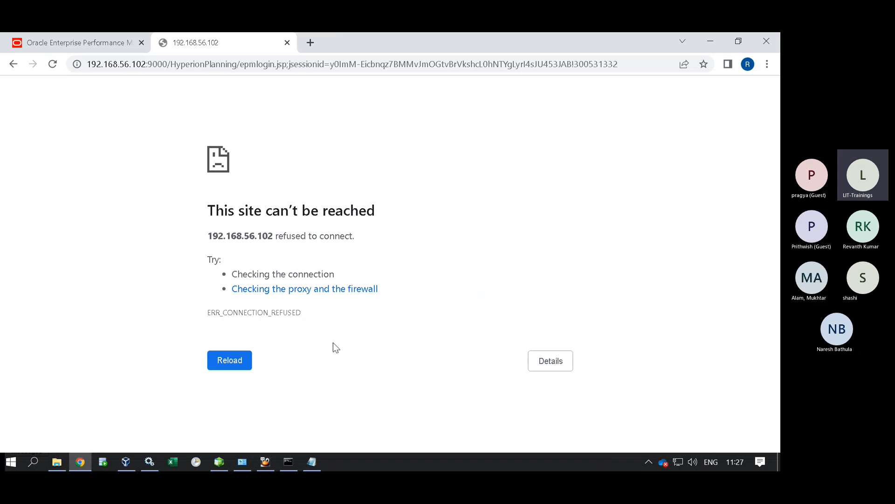
click(288, 461)
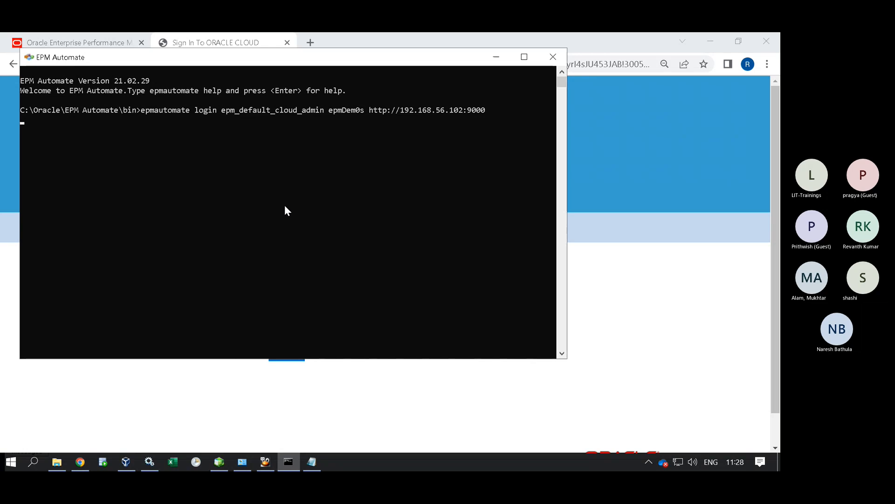
Sign in with the saved admin username and its password, choosing Never to save the password.
click(695, 310)
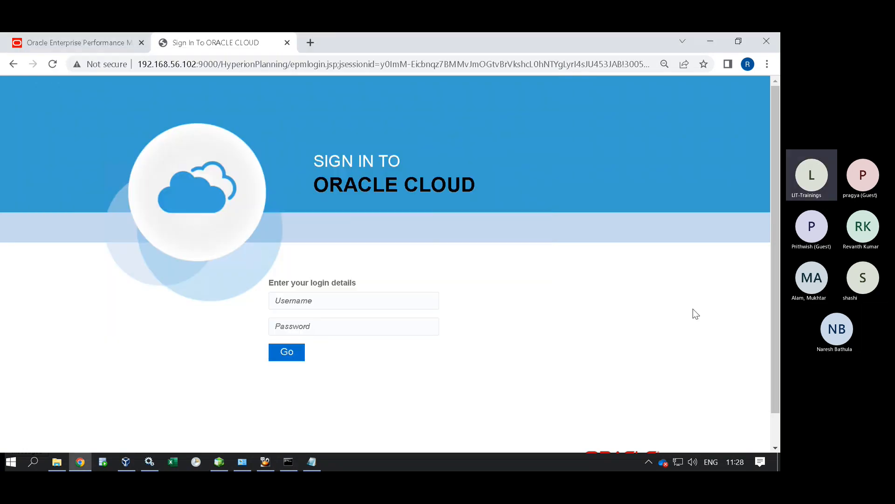
click(287, 462)
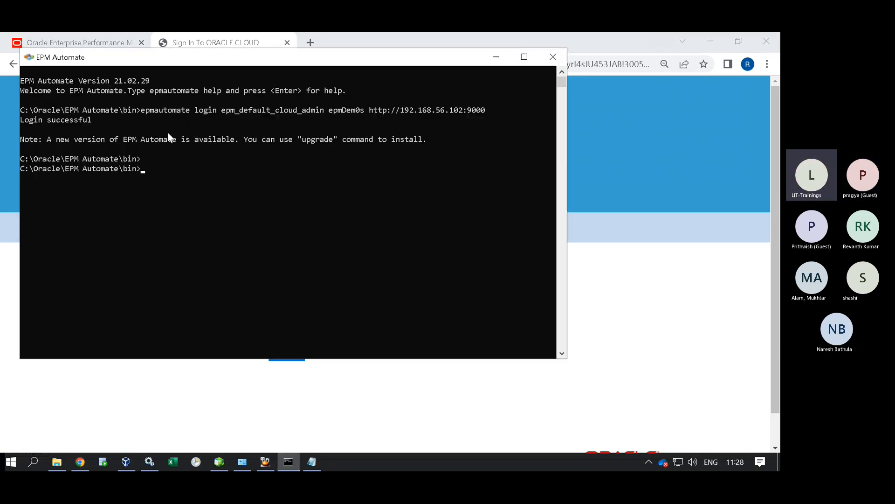
click(492, 55)
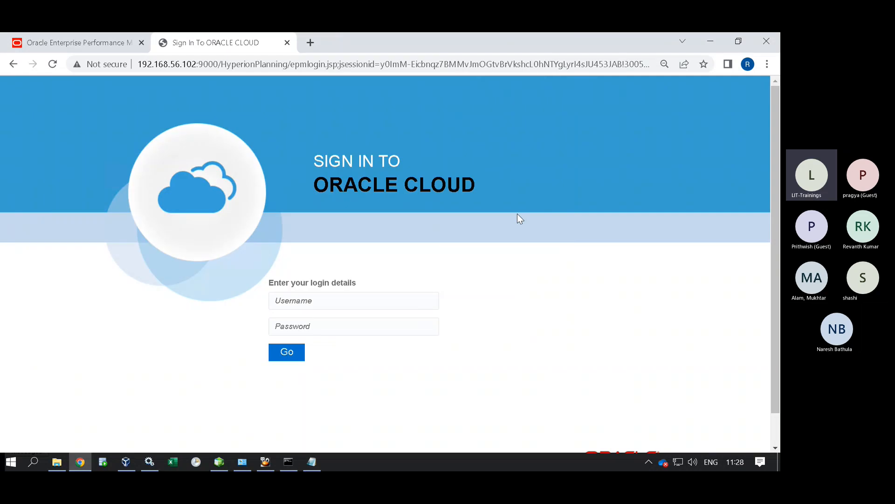
click(369, 333)
click(348, 326)
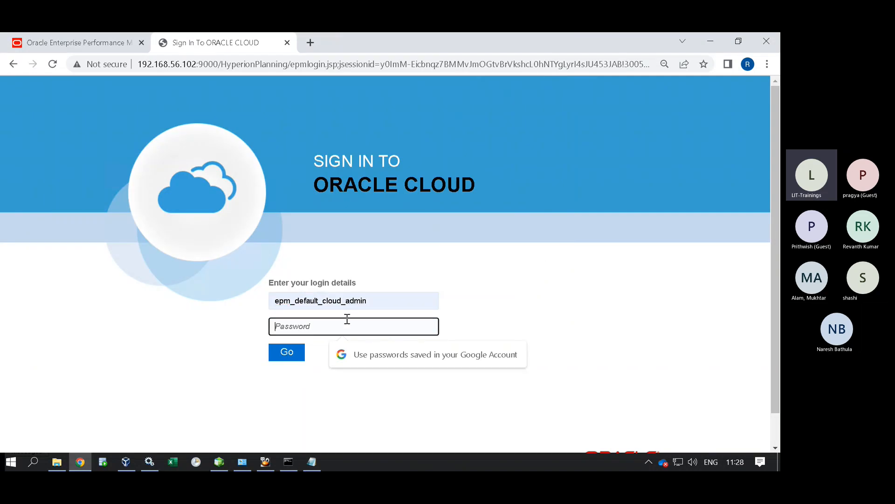
text(welcome1)
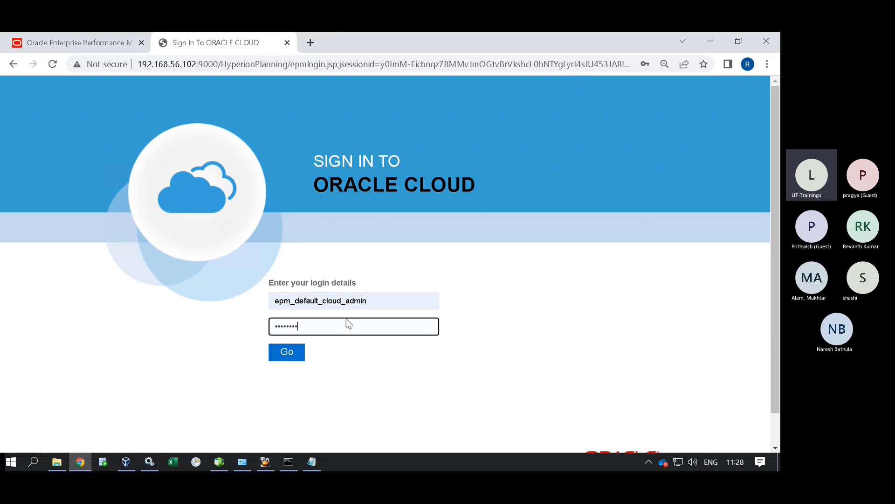
key(Return)
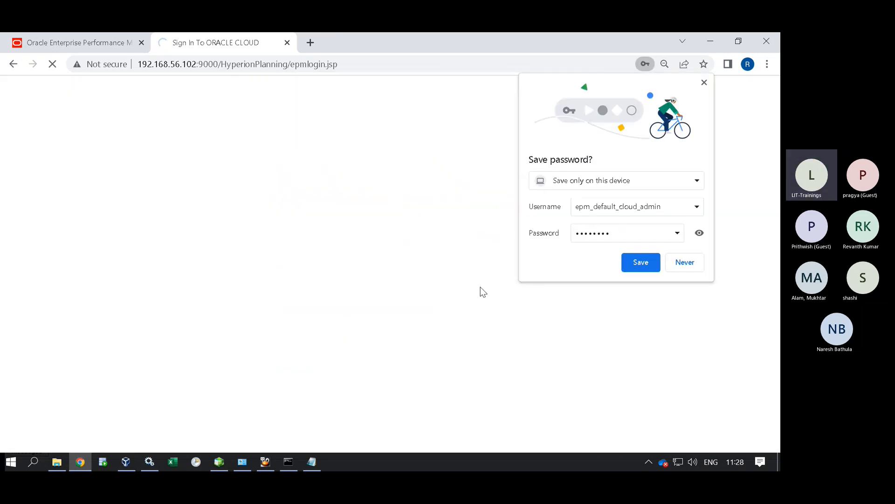
click(678, 268)
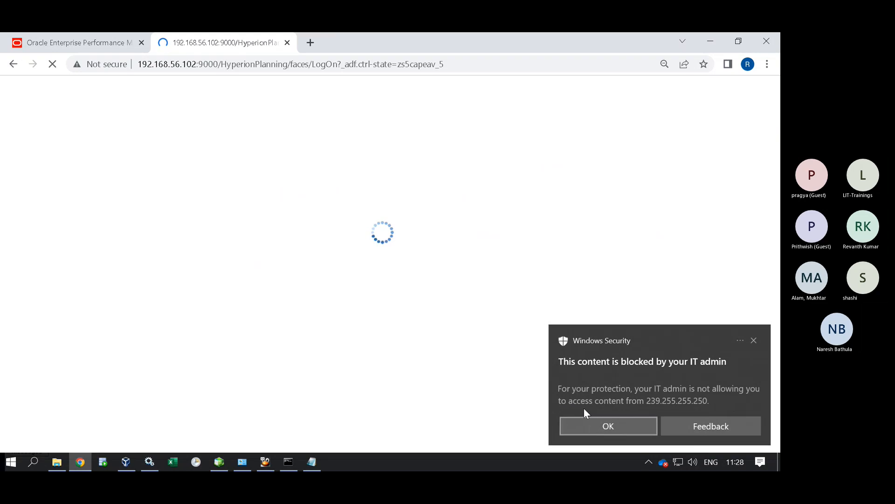
Dismiss the security and maintenance notices, then open Daily Maintenance from the Navigator.
click(588, 422)
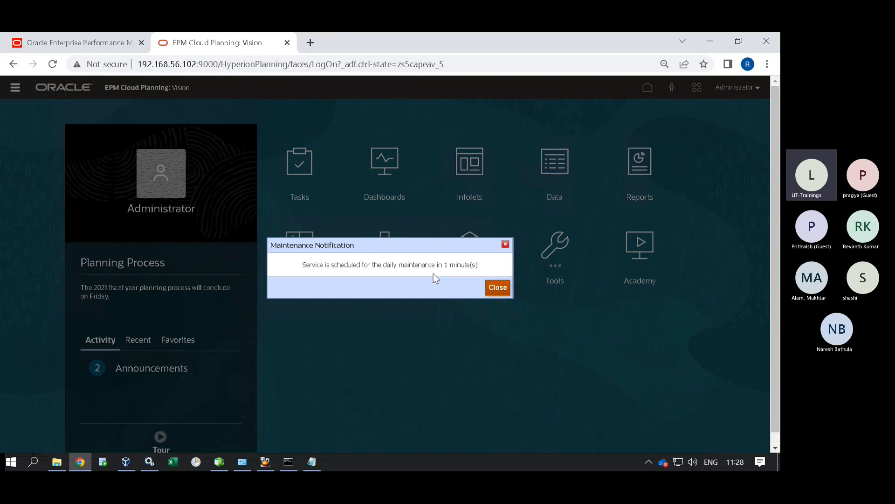
click(495, 286)
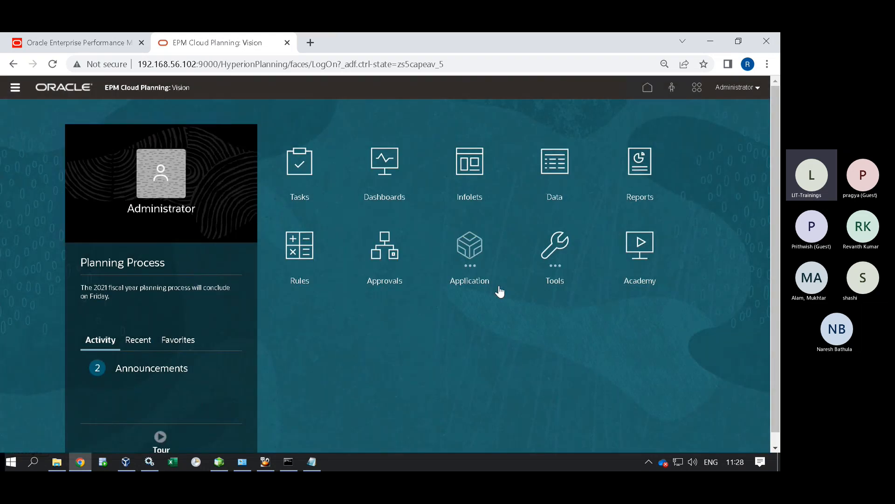
click(16, 88)
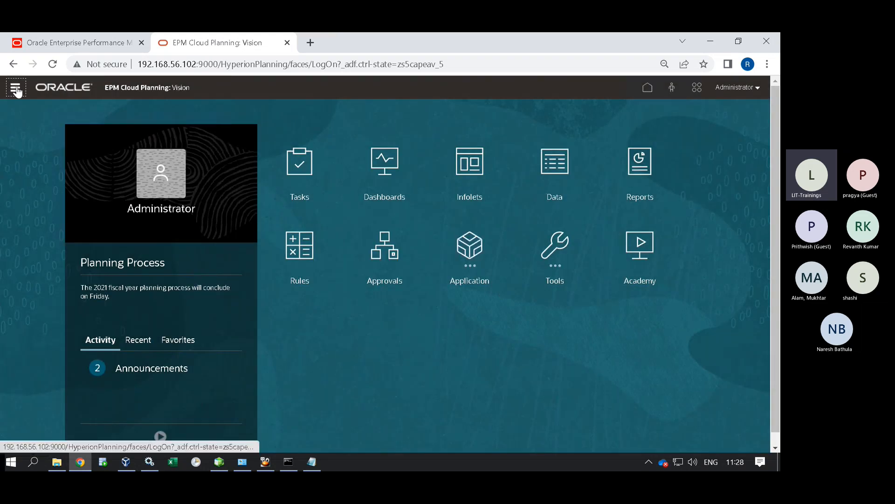
click(202, 276)
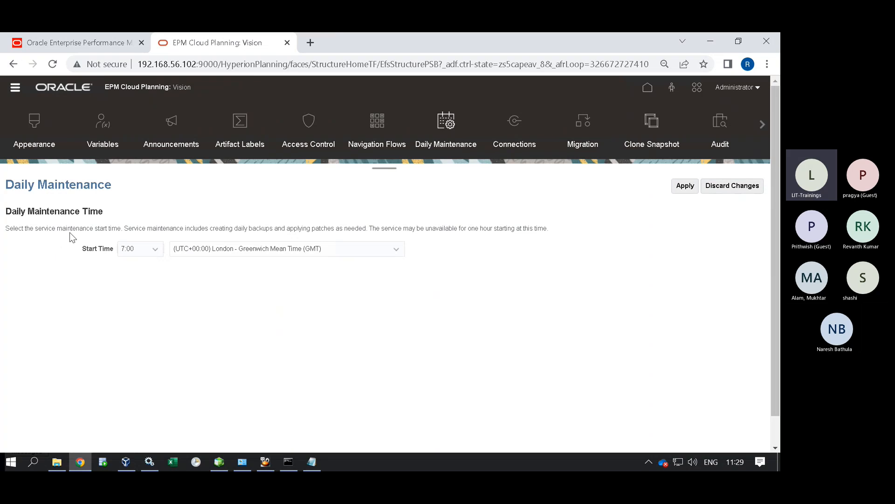
Pick the daily maintenance start hour from the Start Time list.
click(145, 254)
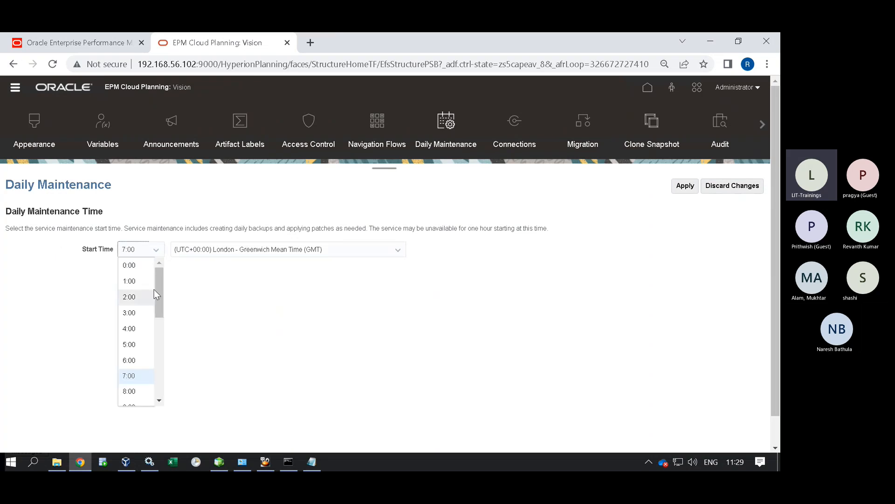
drag(158, 276, 163, 320)
click(150, 322)
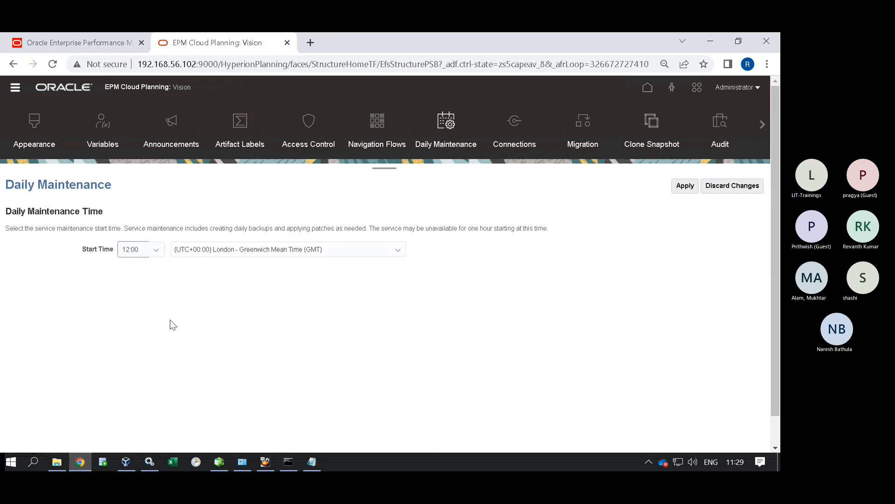
click(160, 257)
scroll(162, 319, up, 2)
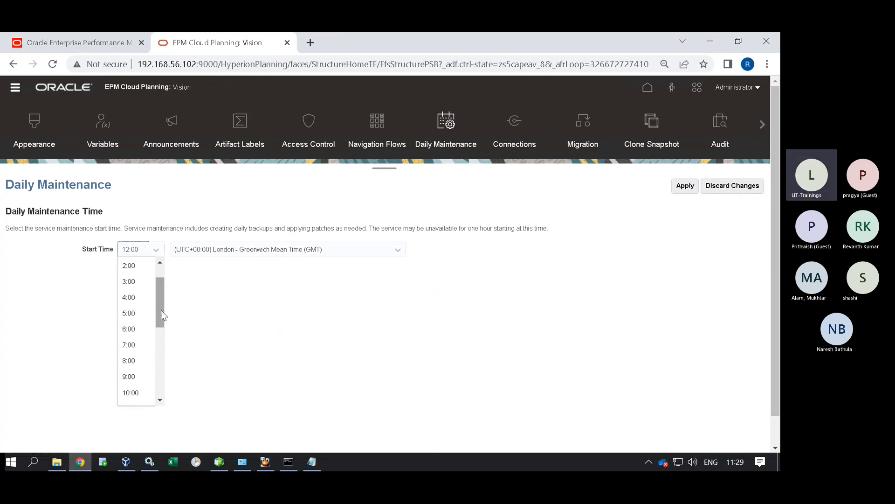
click(133, 360)
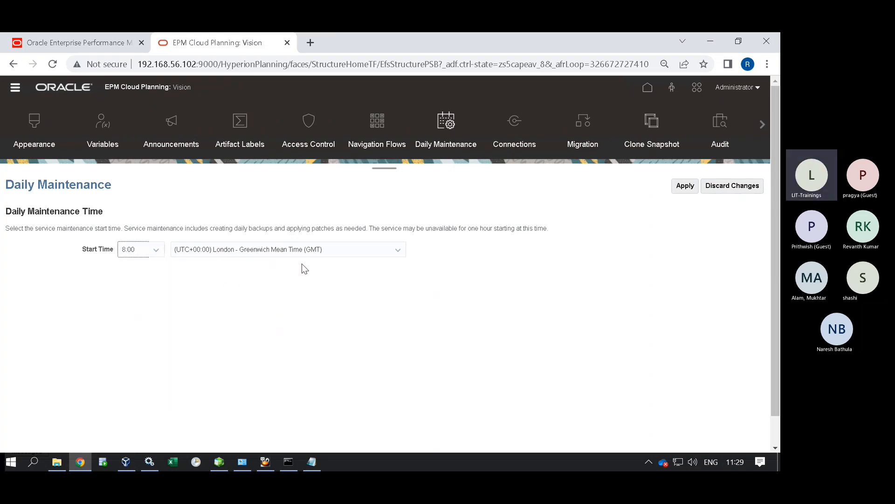
Select (UTC+05:30) Kolkata - India Time as the time zone and apply the schedule.
click(306, 251)
drag(401, 304, 403, 317)
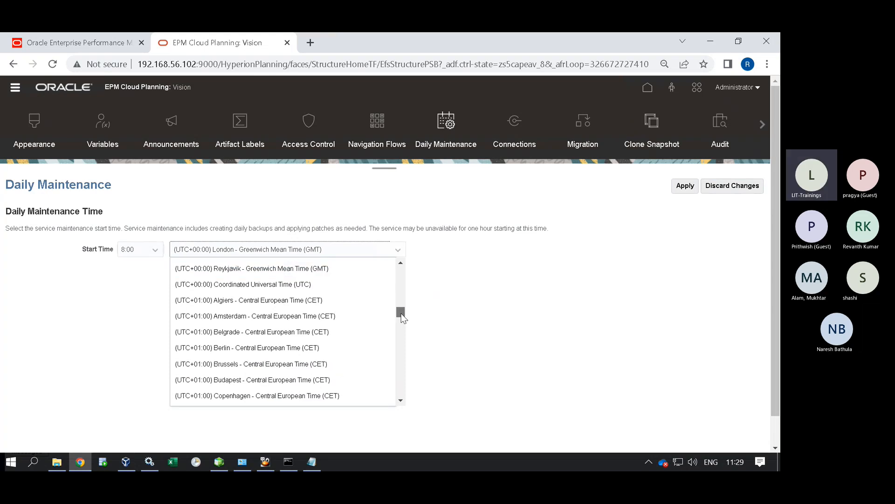
scroll(401, 332, down, 10)
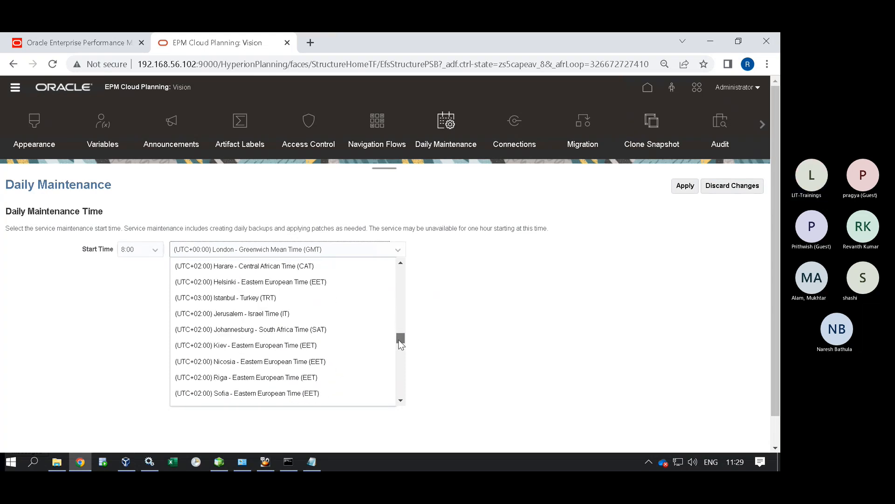
drag(397, 345, 396, 362)
click(308, 309)
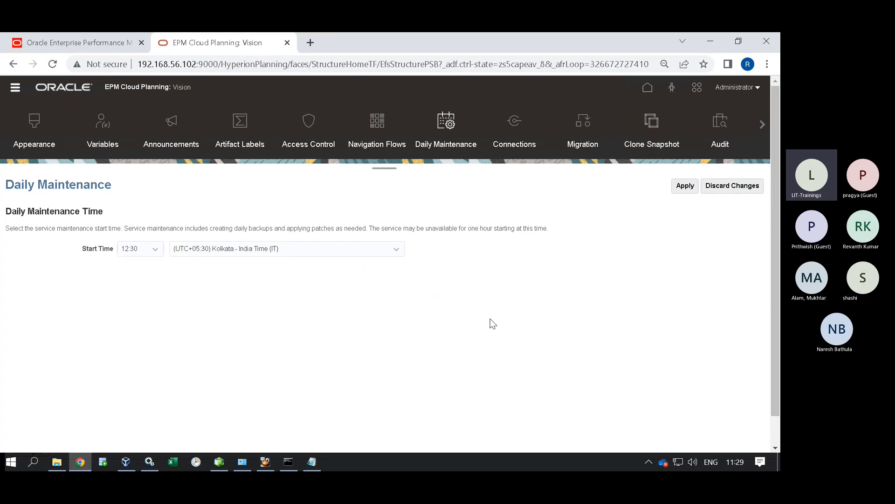
click(693, 188)
Go to the Planning home page and read through the Announcements.
click(15, 87)
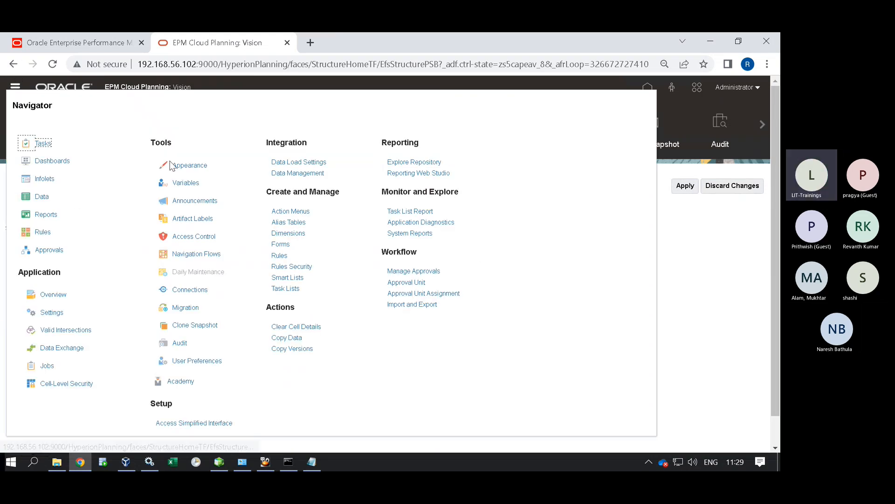
click(737, 257)
click(647, 87)
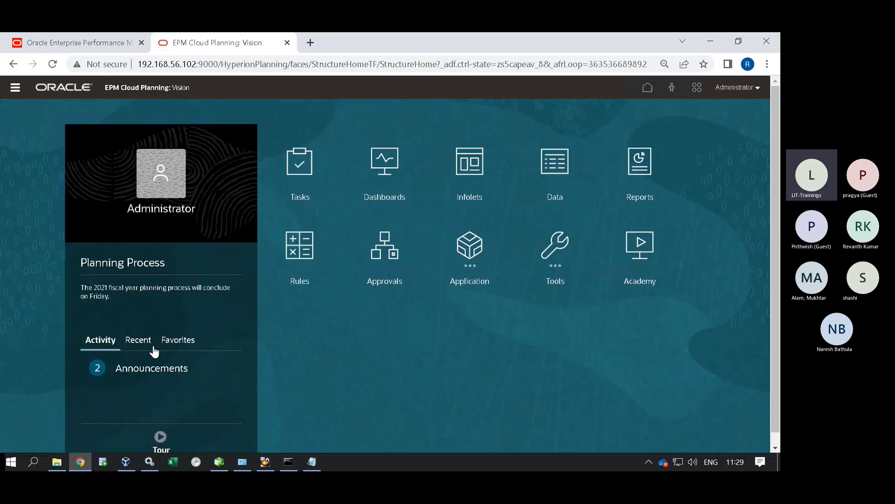
click(163, 368)
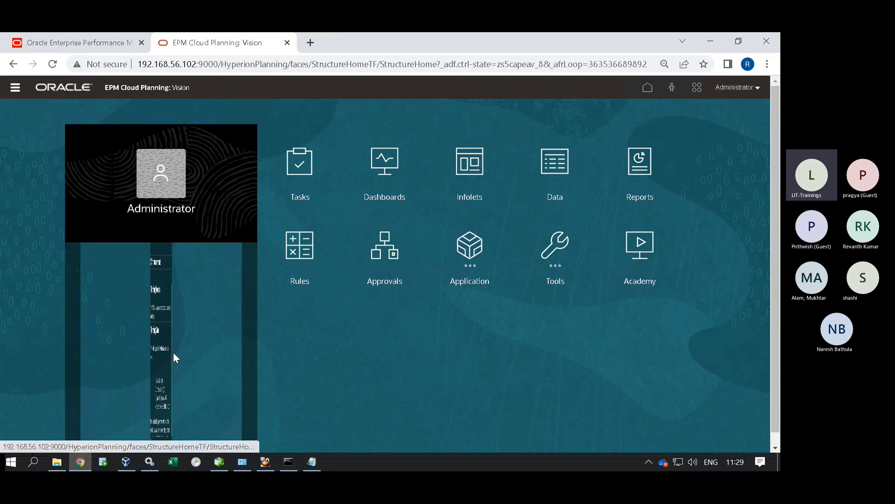
scroll(91, 316, down, 2)
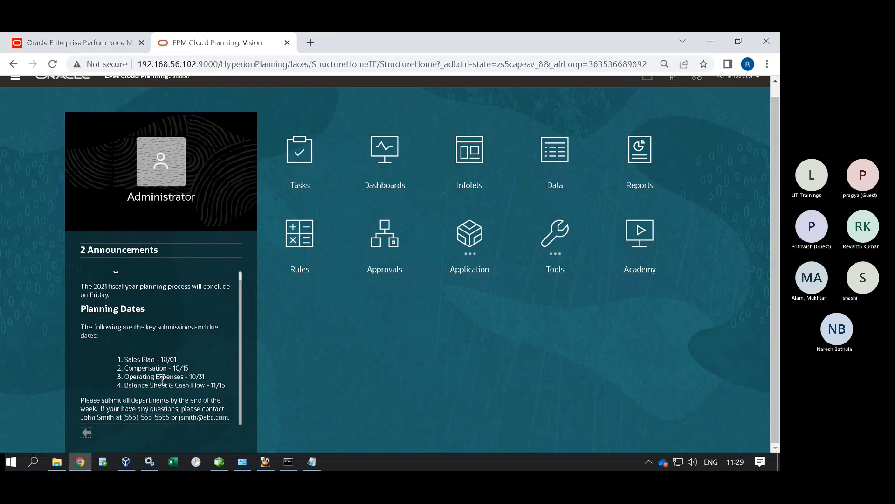
scroll(162, 379, up, 2)
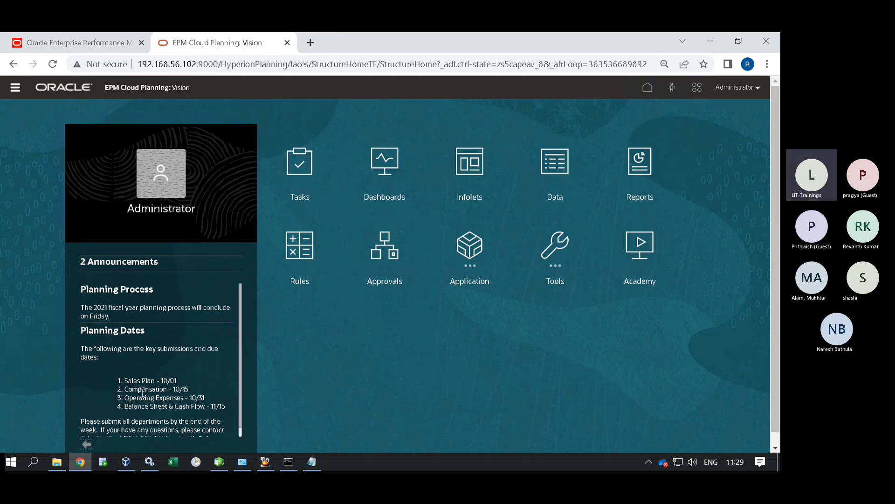
scroll(142, 355, down, 3)
click(87, 433)
Review the Recent and Favorites lists, then bring up the Navigator menu.
click(147, 336)
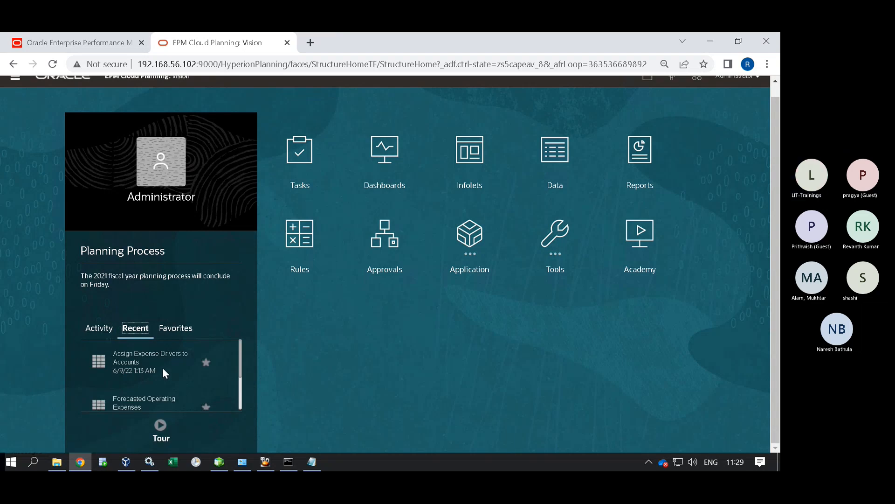
scroll(146, 370, down, 2)
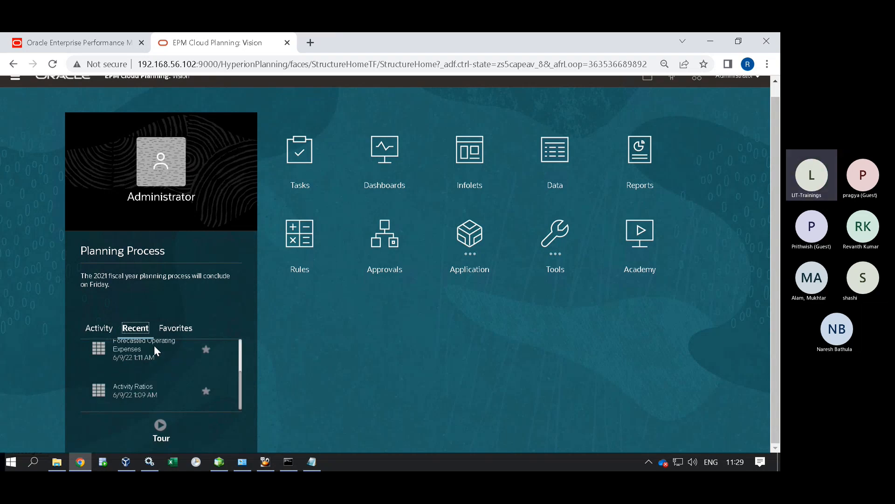
click(173, 328)
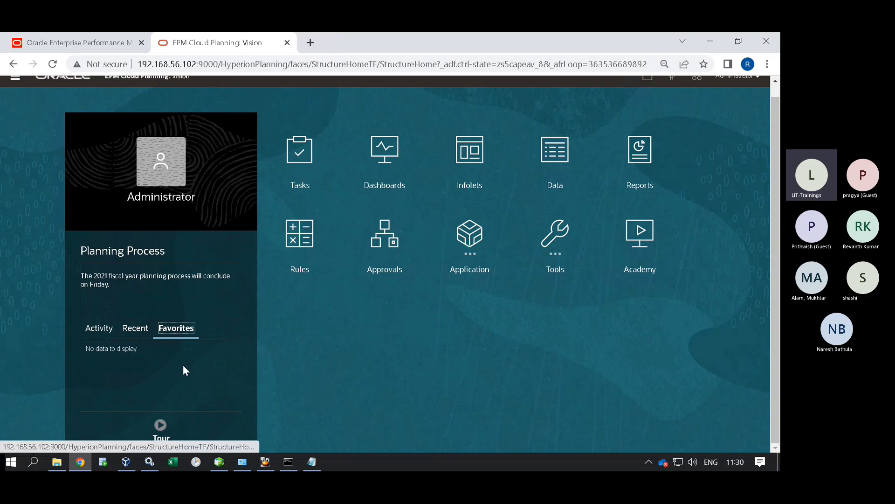
scroll(270, 354, up, 1)
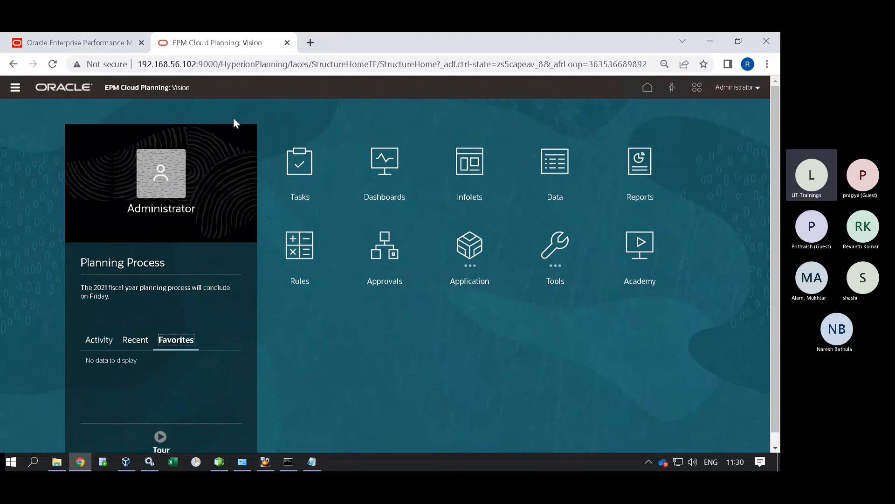
click(17, 87)
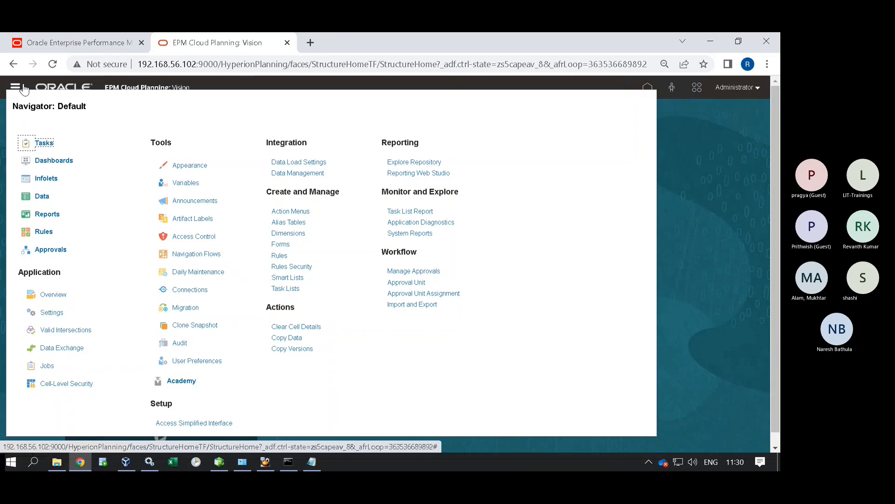
From Application > Overview, choose Actions > Remove Application for the Vision application.
click(51, 295)
click(751, 341)
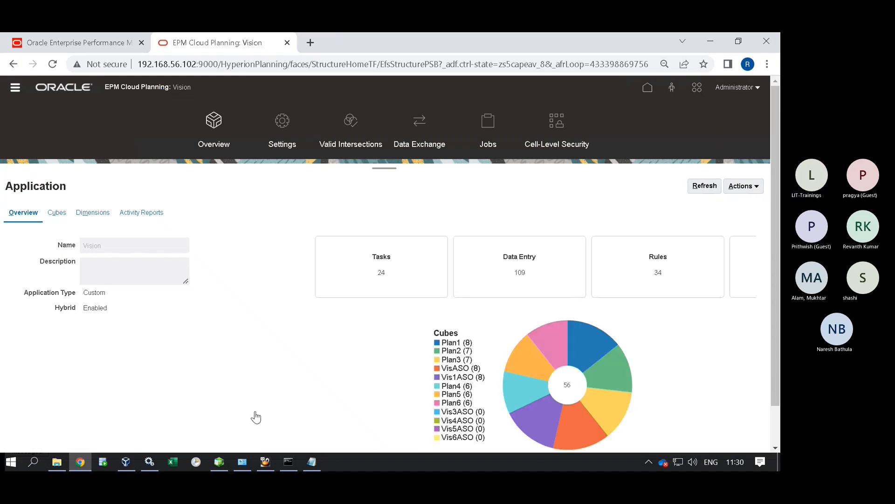
click(753, 186)
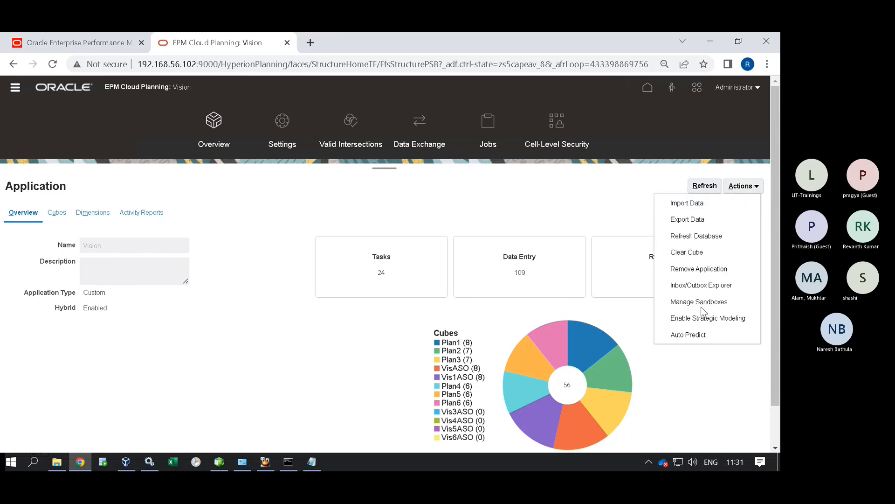
click(704, 269)
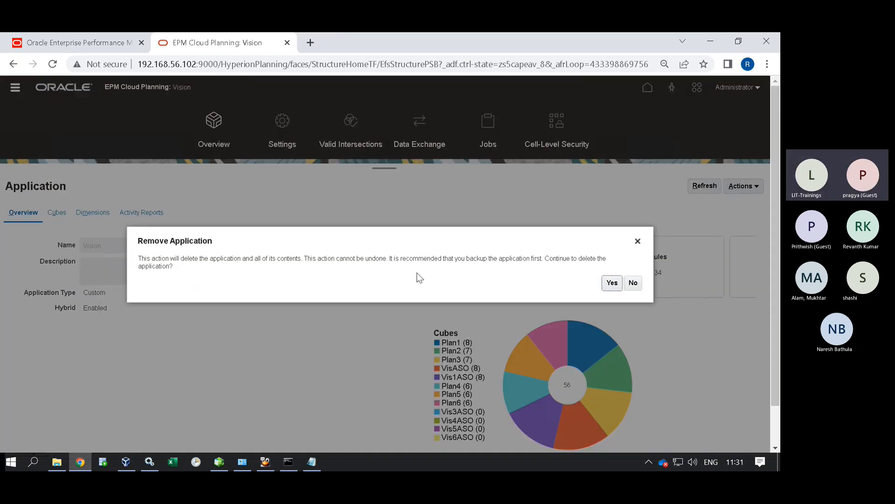
Confirm Yes to delete Vision, then run ls in the server's Essbase app folder.
click(612, 283)
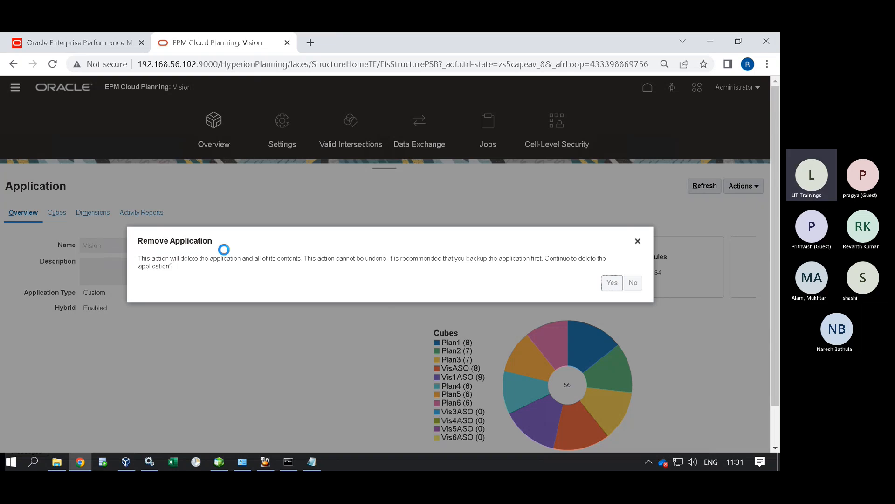
click(270, 460)
text(ls)
key(Return)
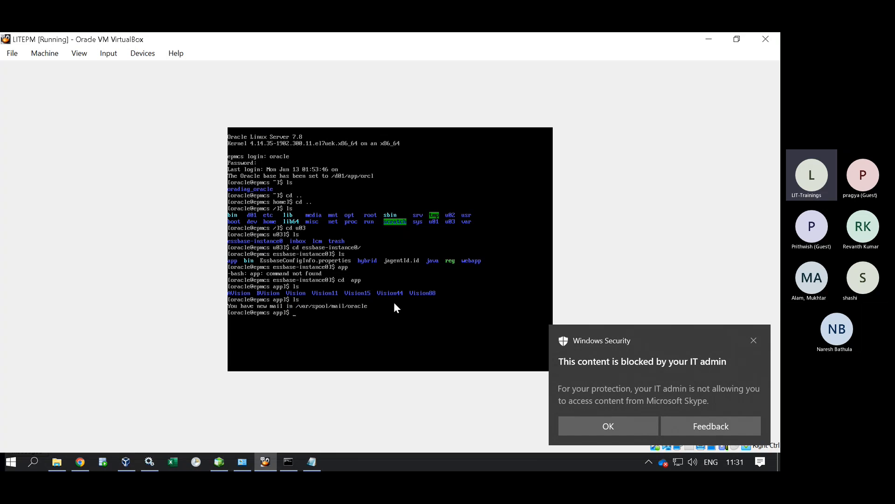
Run ls -ltr in the app folder, confirming total 0, then switch back to Chrome.
text(ls -ltr)
key(Return)
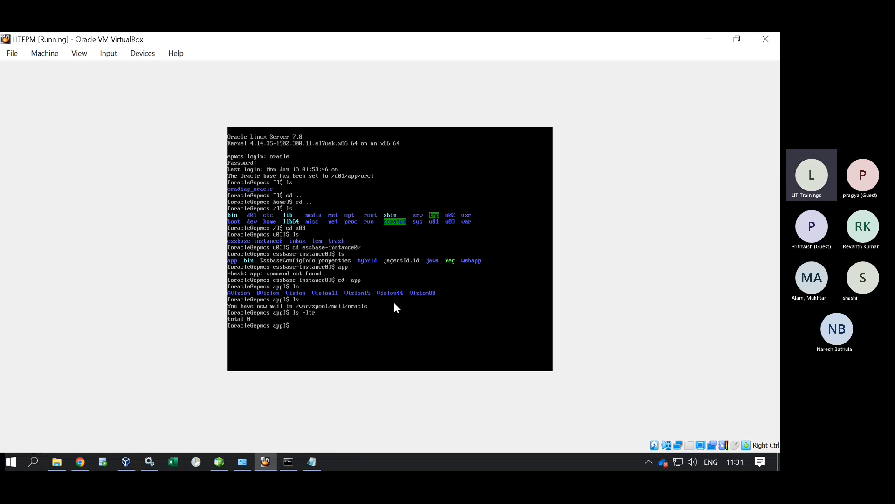
click(80, 462)
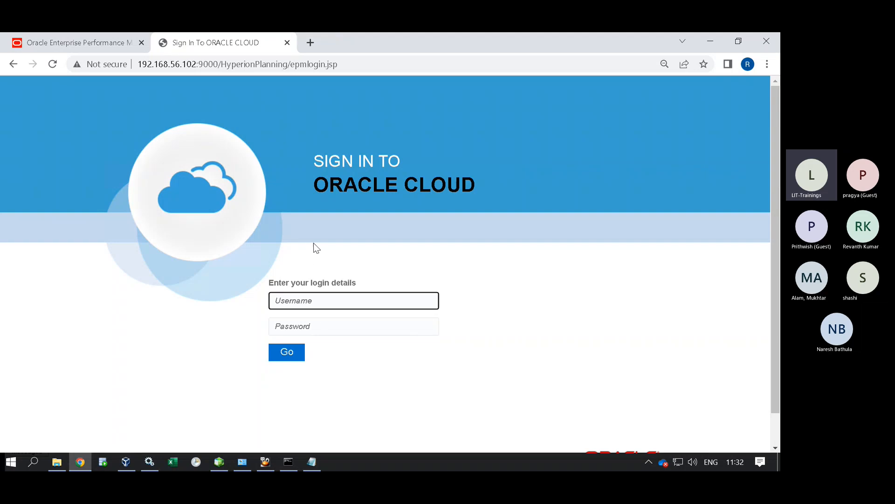
Sign in with the saved administrator credentials, dismiss the password warning, and open Migration.
click(320, 301)
click(368, 328)
click(337, 325)
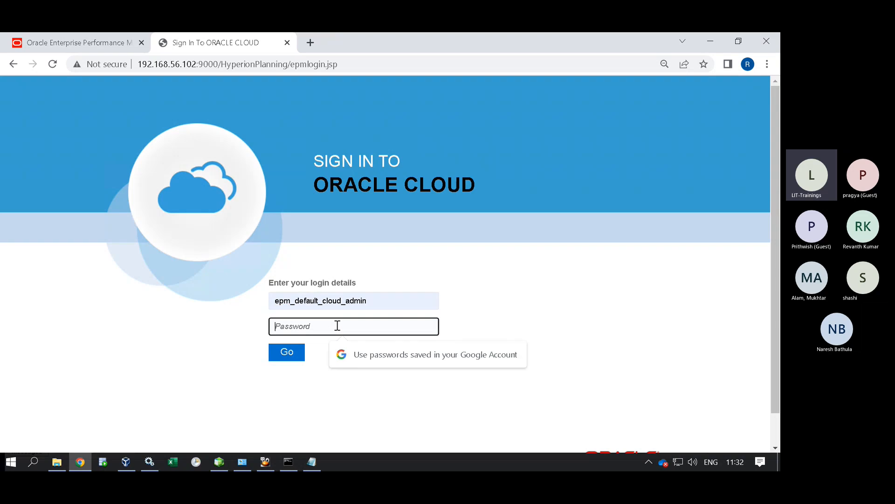
text(•••••••)
key(Return)
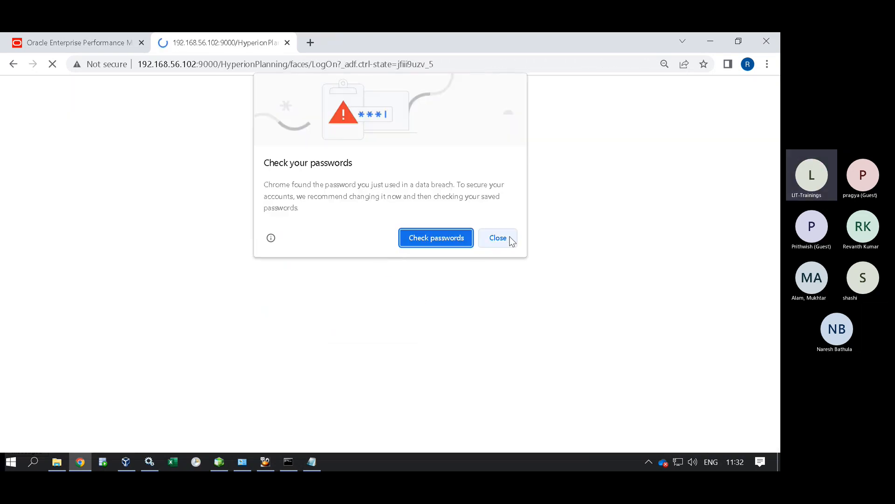
click(510, 239)
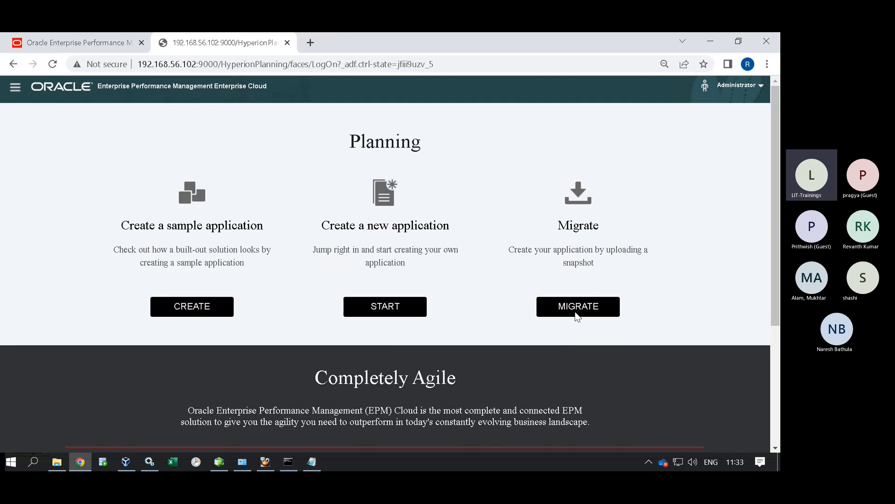
click(571, 306)
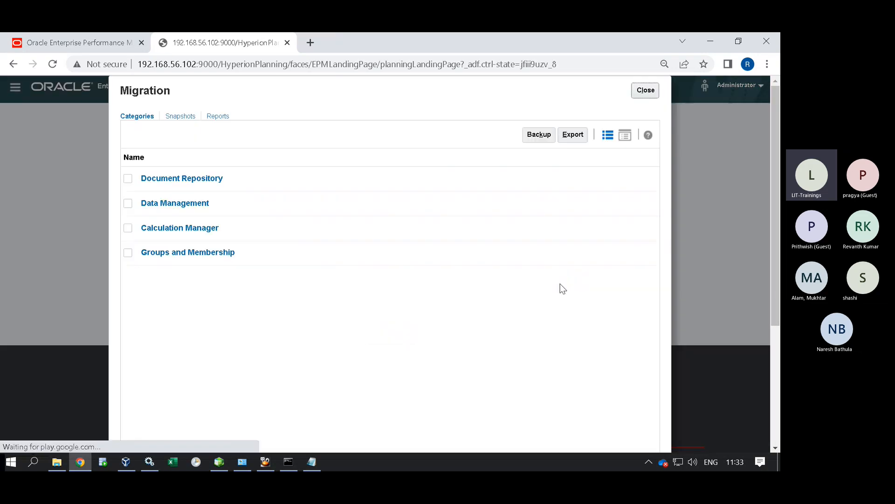
Look over the saved snapshots, close the Migration dialog, and start a new application.
click(175, 117)
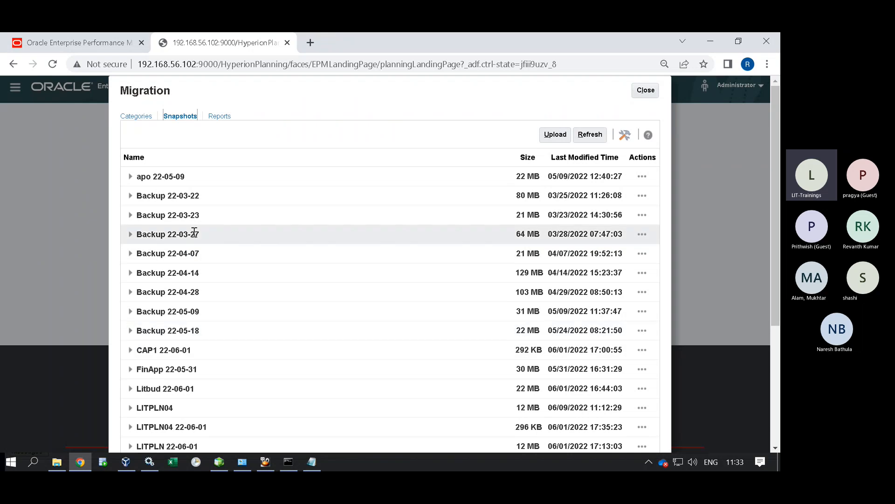
scroll(208, 334, down, 3)
scroll(206, 312, up, 3)
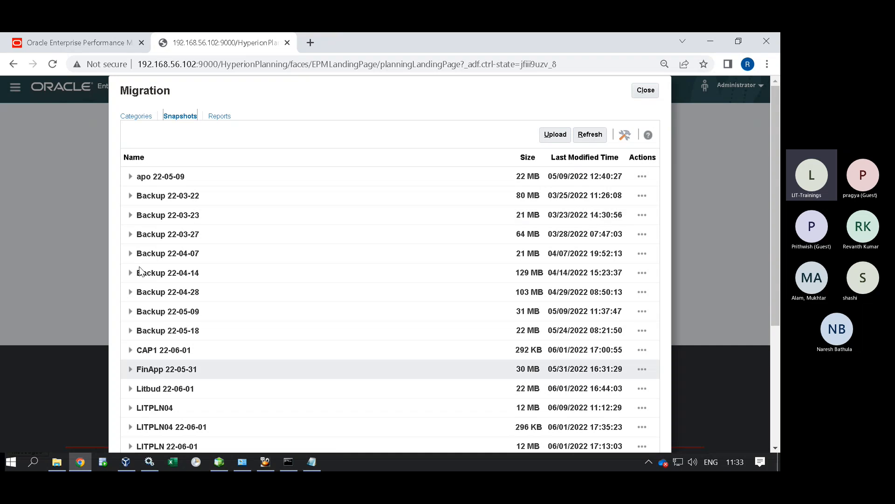
click(650, 93)
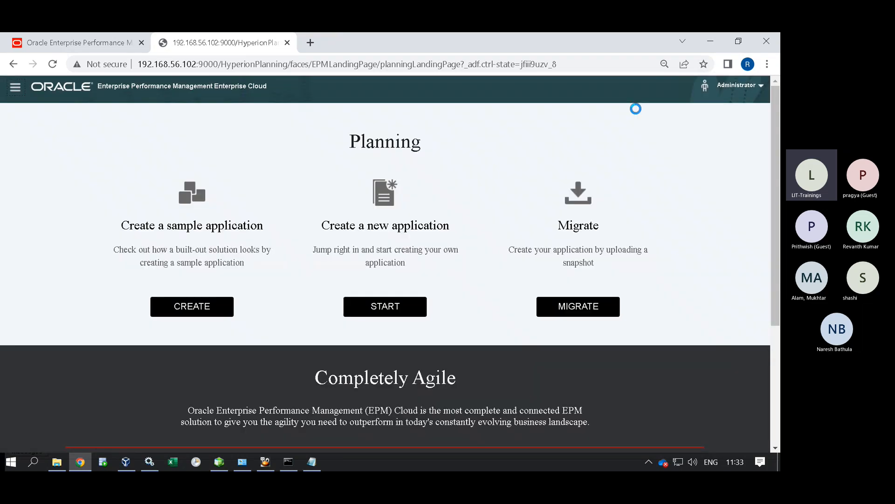
click(385, 315)
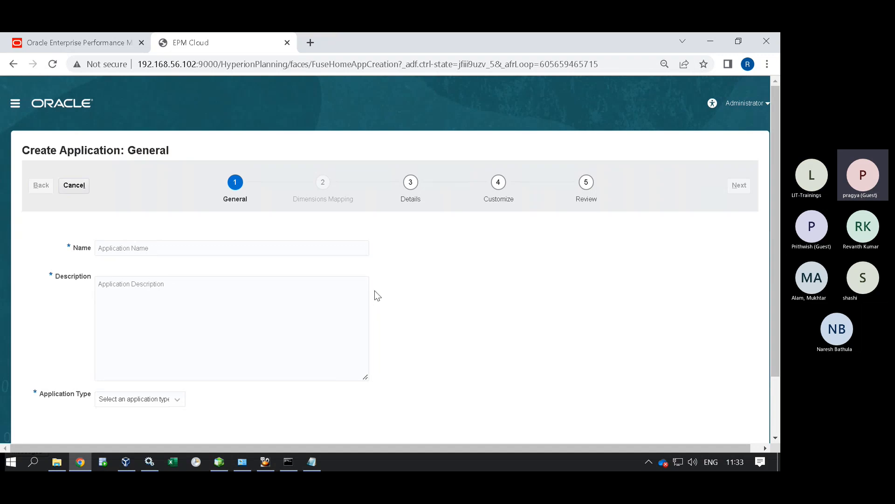
Abandon the Create Application form by reloading and going back to the landing page.
click(167, 246)
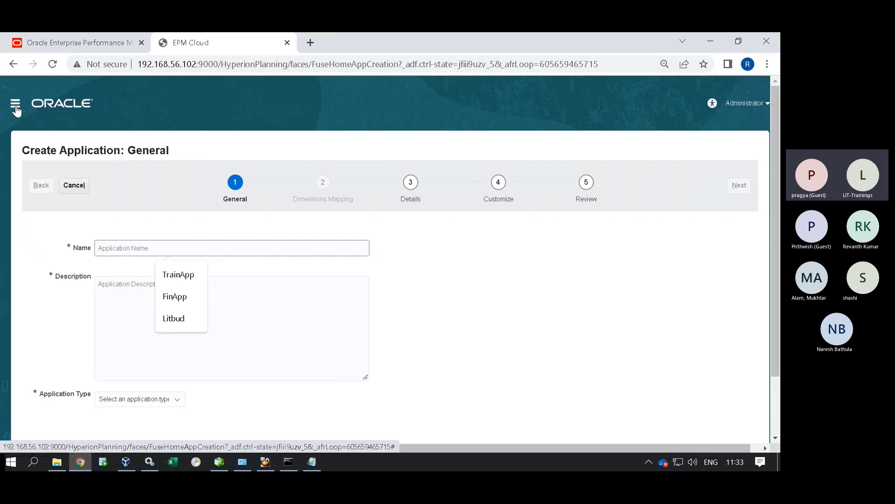
click(53, 64)
click(14, 64)
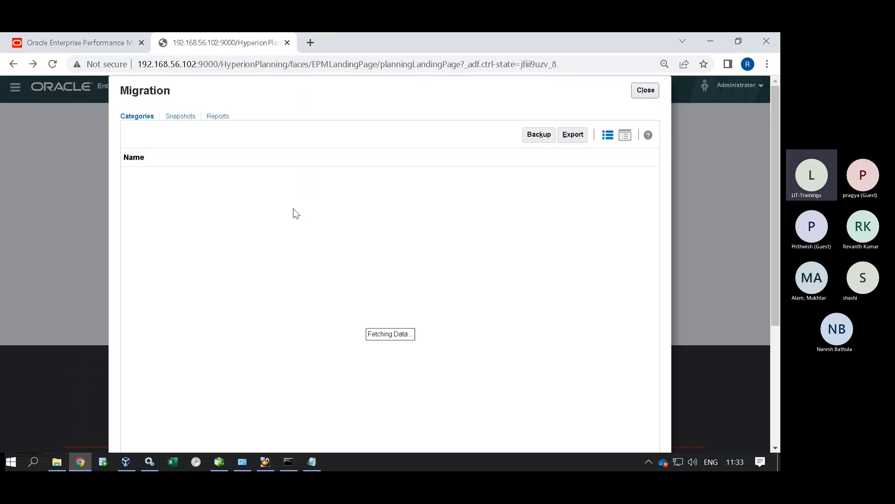
Dismiss the Migration dialog, reload the landing page, and start a fresh new application.
click(646, 90)
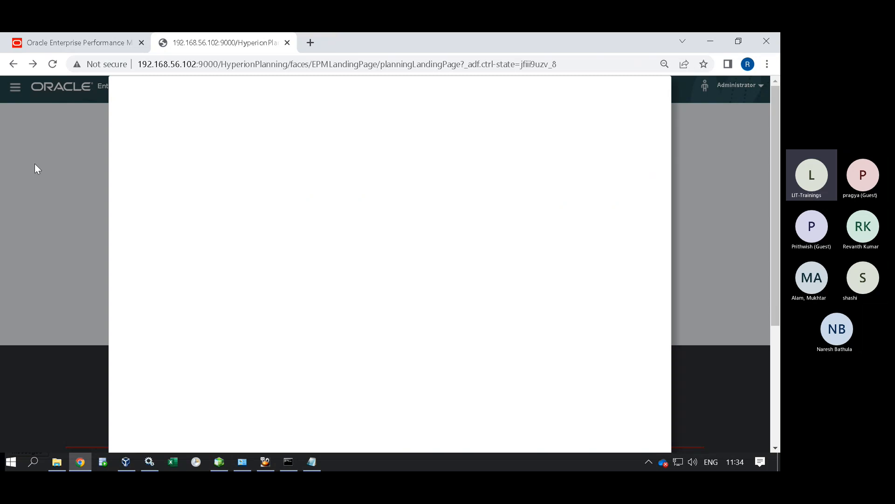
scroll(613, 277, down, 3)
scroll(612, 278, up, 3)
click(52, 64)
click(438, 157)
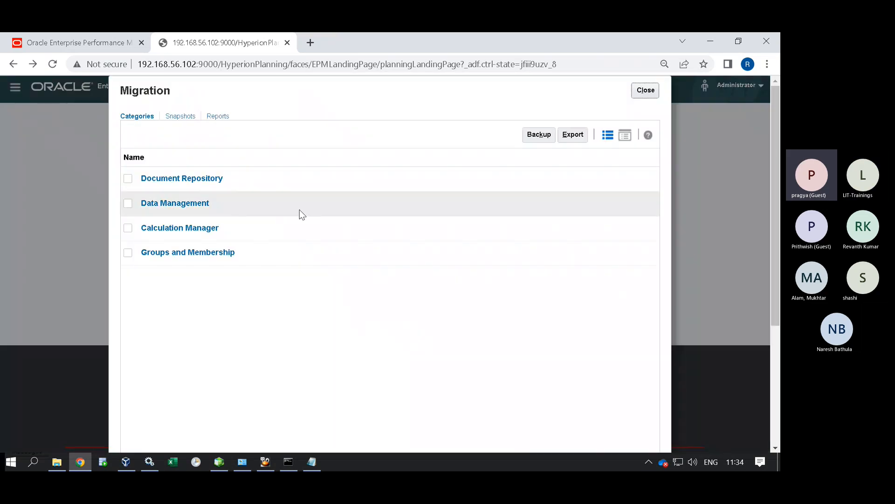
click(646, 90)
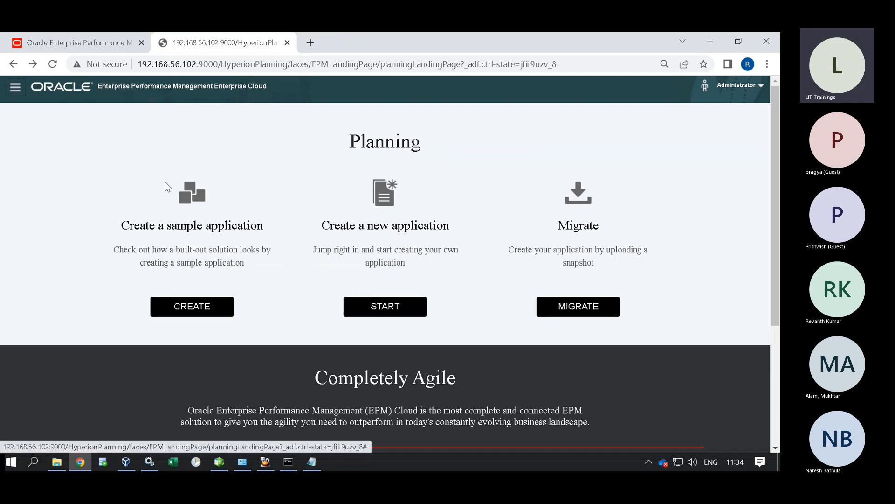
click(381, 310)
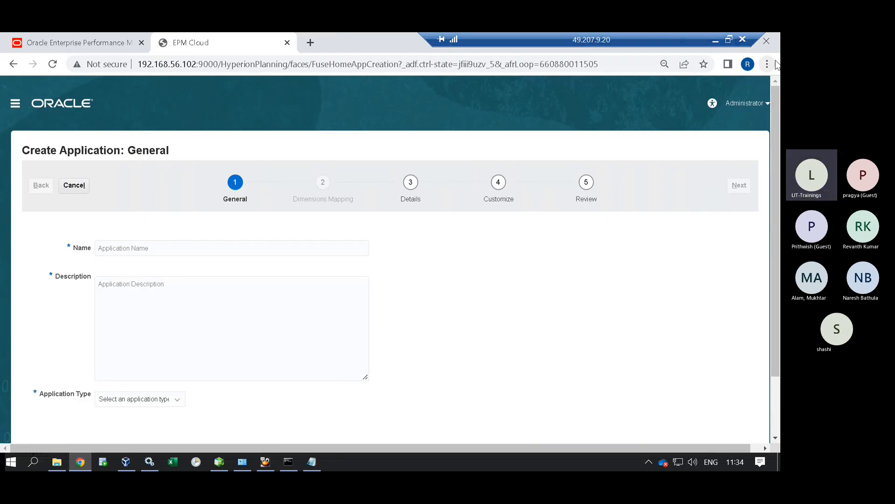
Admit the lobby guest into the Teams meeting, then return to the application Name field.
click(717, 41)
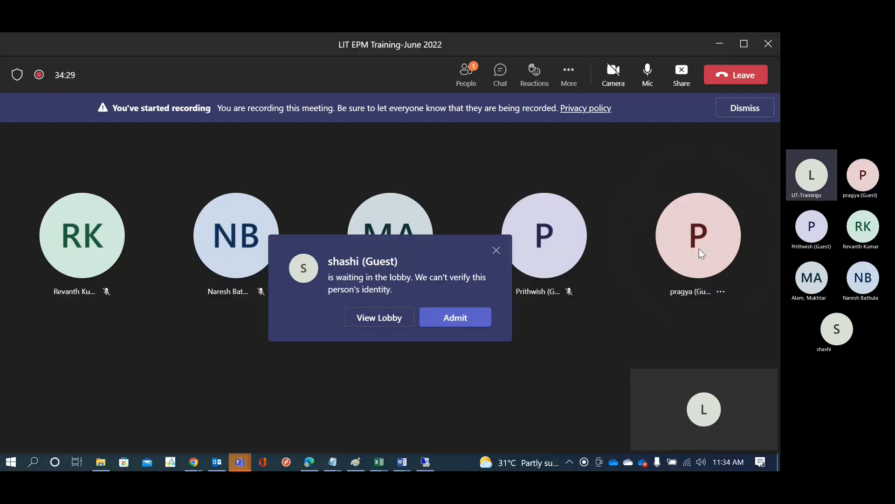
click(447, 317)
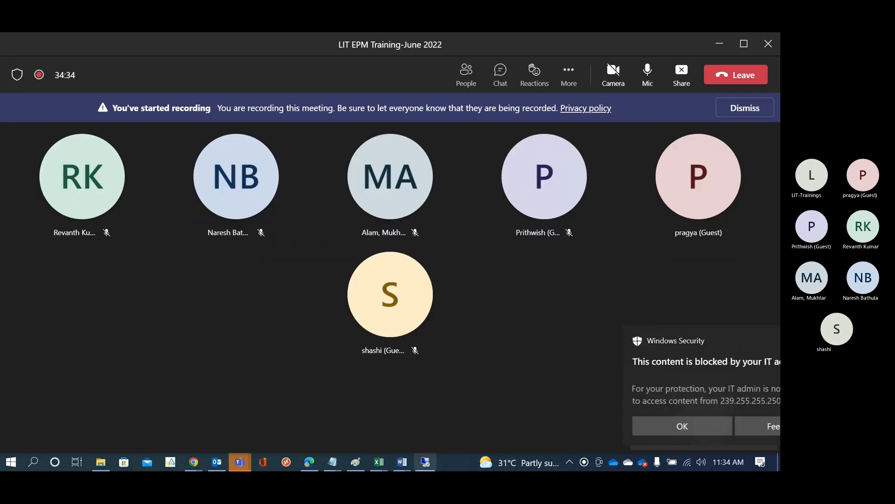
click(425, 462)
click(172, 246)
Enter FinApp as the application name and description, and choose Custom as its type.
click(175, 298)
click(173, 297)
text(FinA)
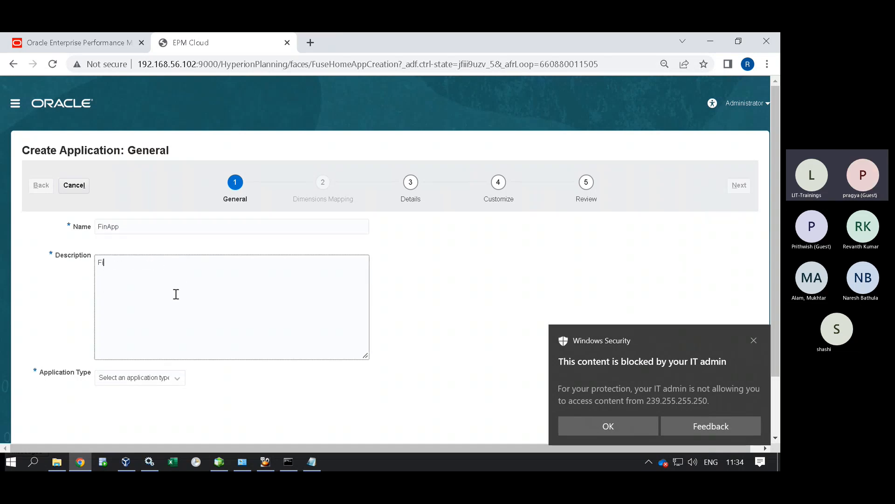
text(pp)
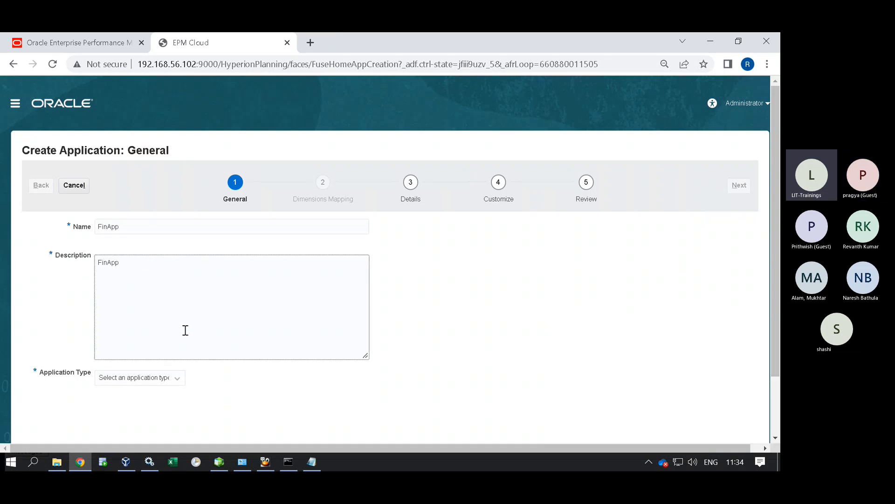
click(162, 381)
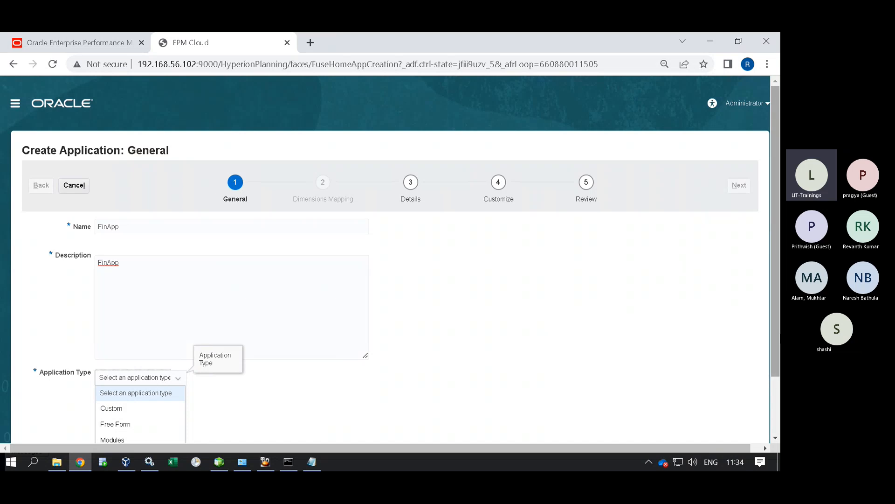
scroll(86, 404, down, 3)
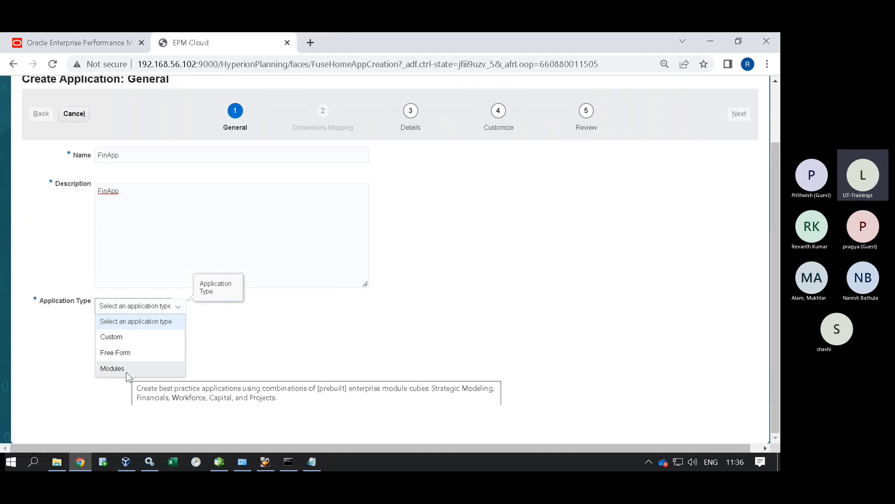
click(122, 342)
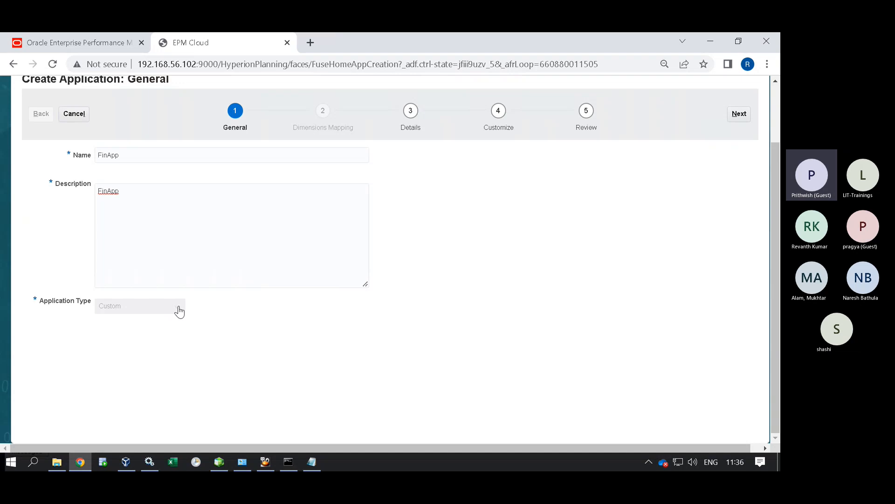
Cancel and restart the form, entering FinApp again as name and description.
click(74, 114)
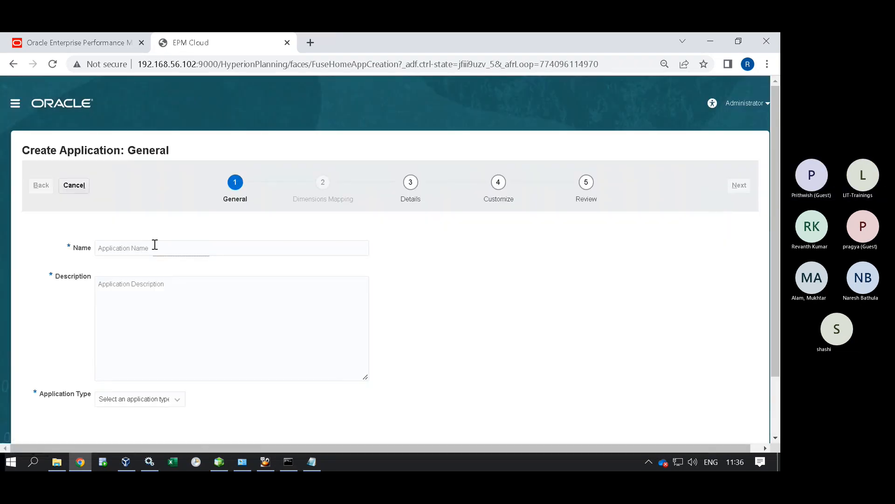
click(154, 245)
click(176, 296)
click(163, 291)
text(FinApp)
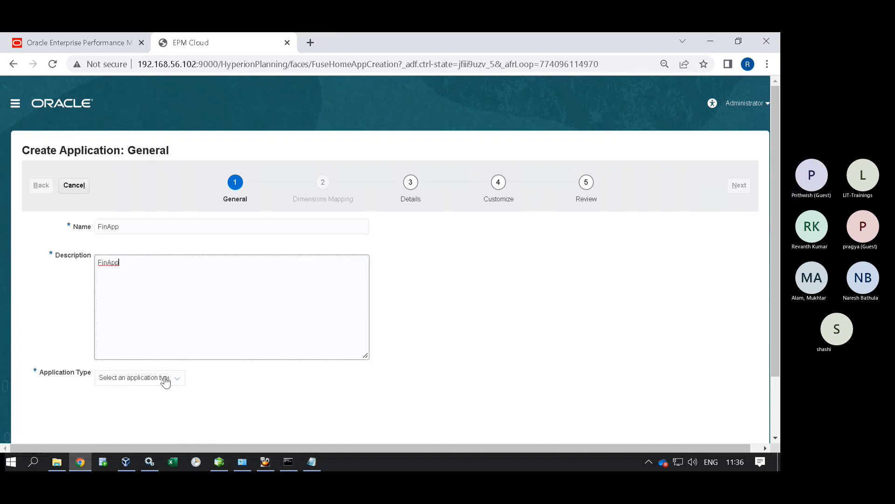
click(165, 381)
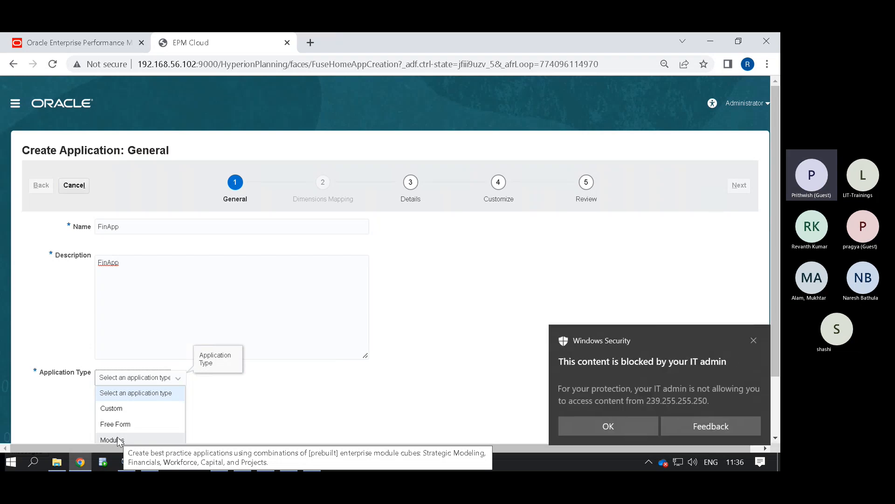
Dismiss the Windows Security toast and select Custom as FinApp's application type.
click(754, 341)
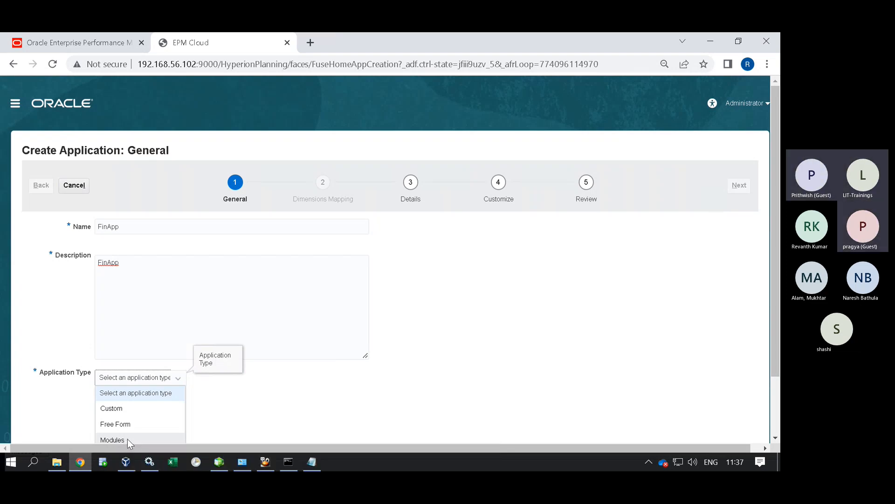
click(278, 410)
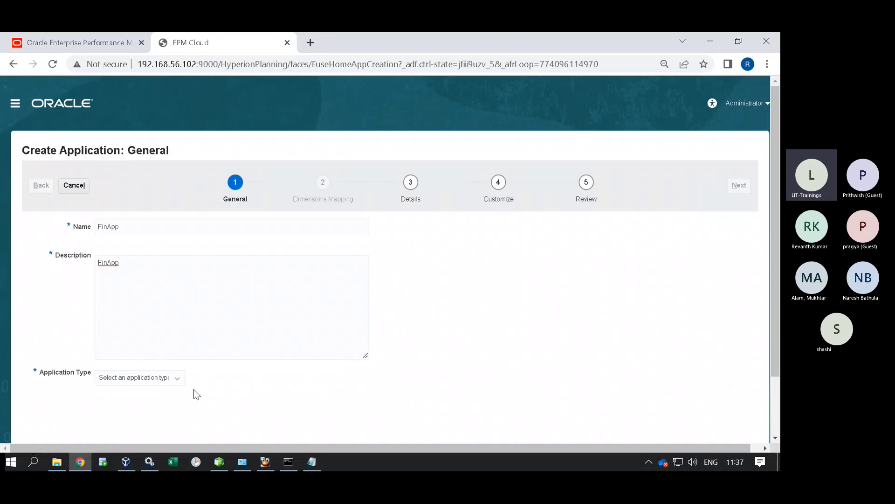
click(157, 383)
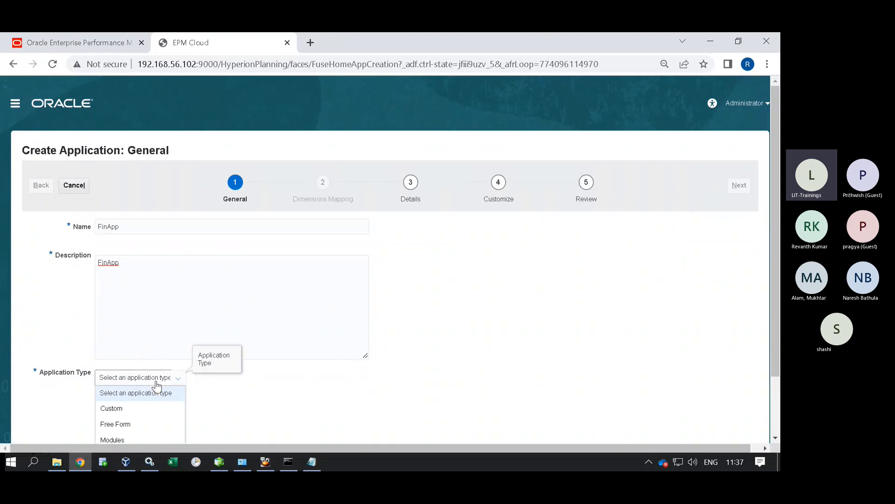
click(117, 409)
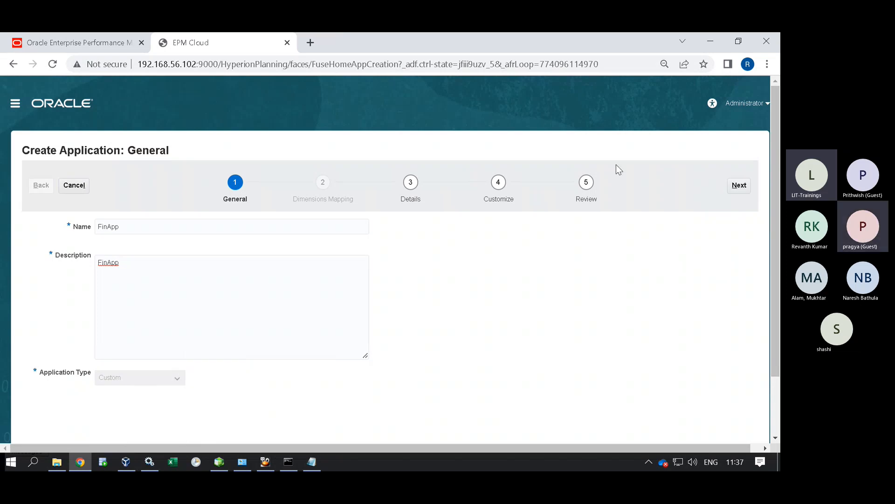
Advance the FinApp wizard to Details, then switch to the Teams meeting and mute the microphone.
click(739, 187)
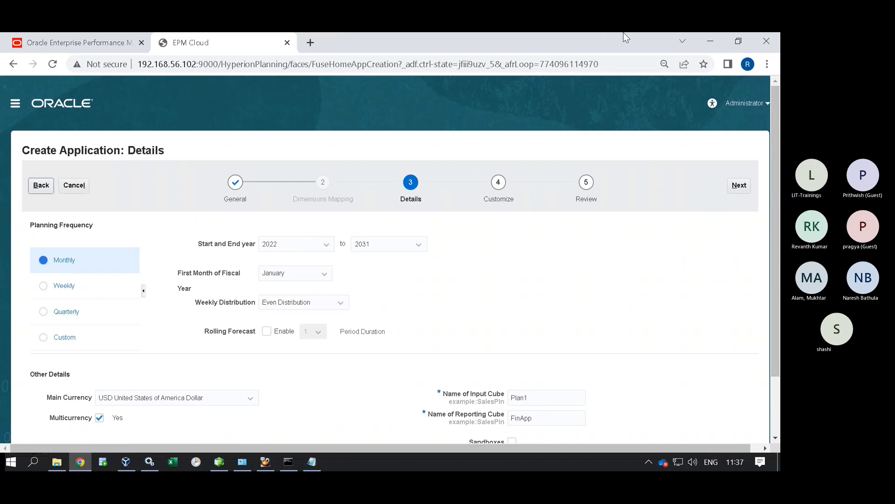
mouse_move(673, 33)
click(711, 43)
click(649, 75)
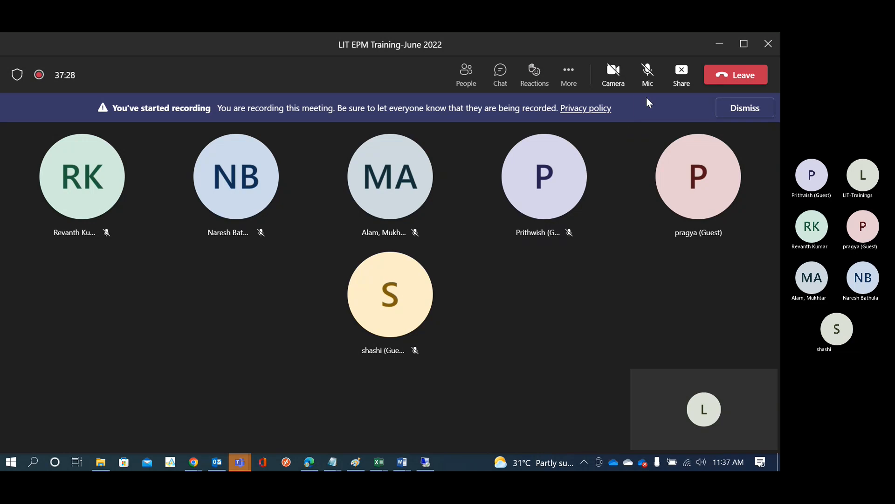
Unmute the Teams microphone, return to the remote EPM session, and open File Explorer.
click(648, 71)
click(425, 461)
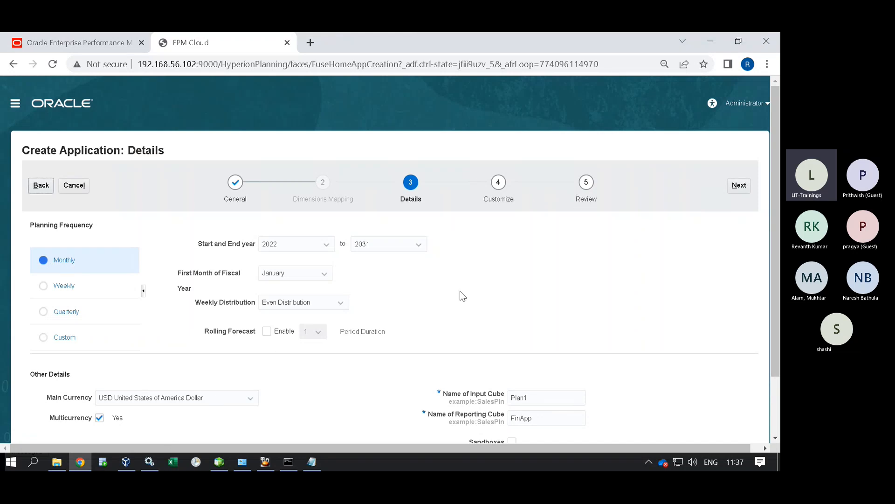
click(56, 461)
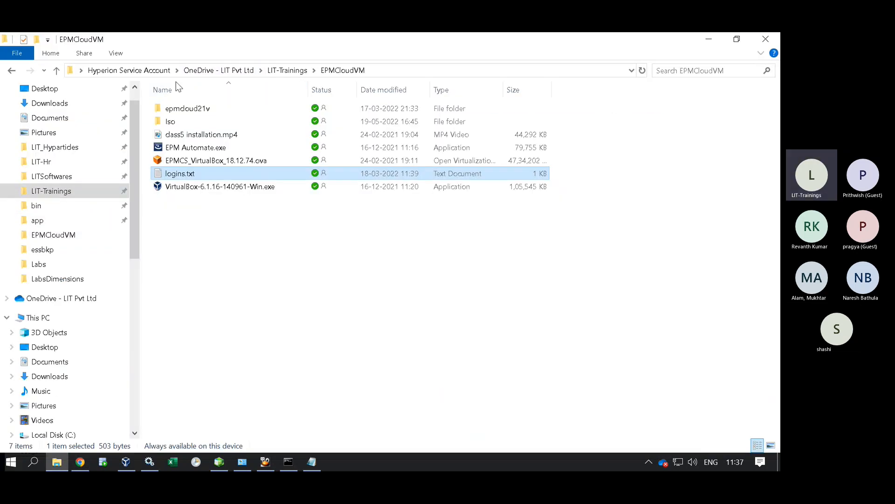
Open the PBCS lab book from LIT-Trainings > EPMLabGudies > EPMCloudTrainingdocs > Step2 > PBCS Labs.
click(73, 191)
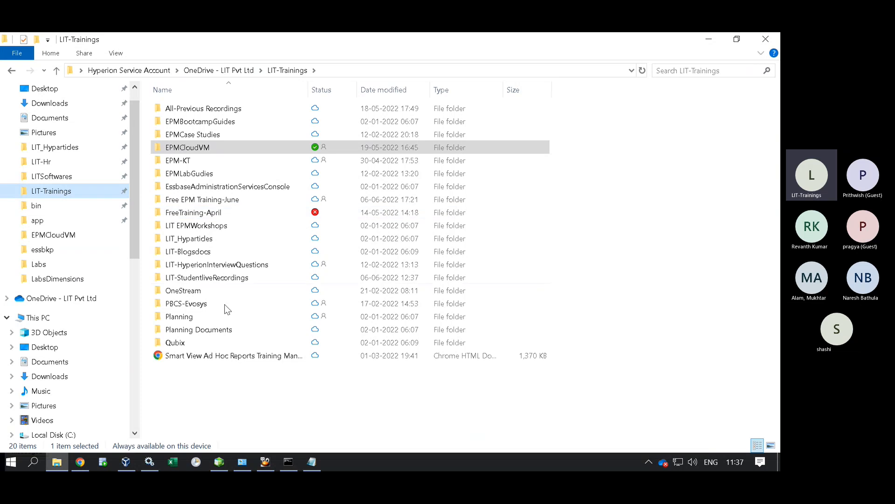
double_click(207, 179)
click(209, 125)
double_click(210, 125)
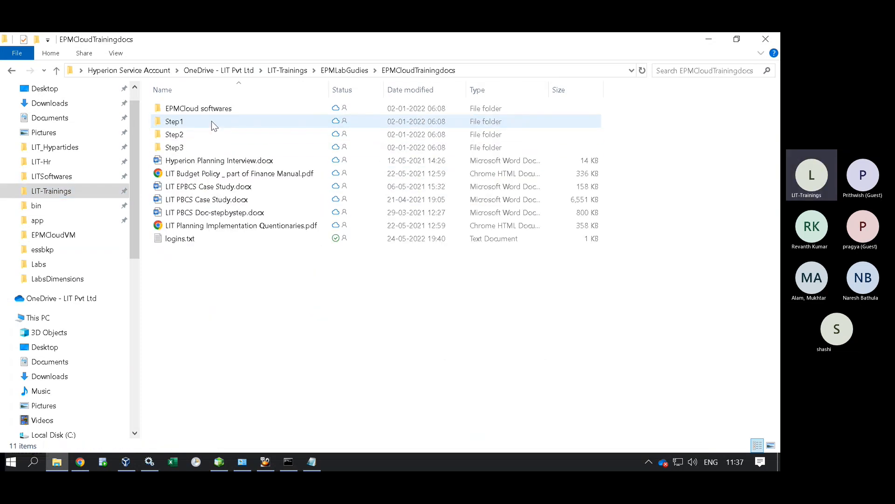
double_click(203, 134)
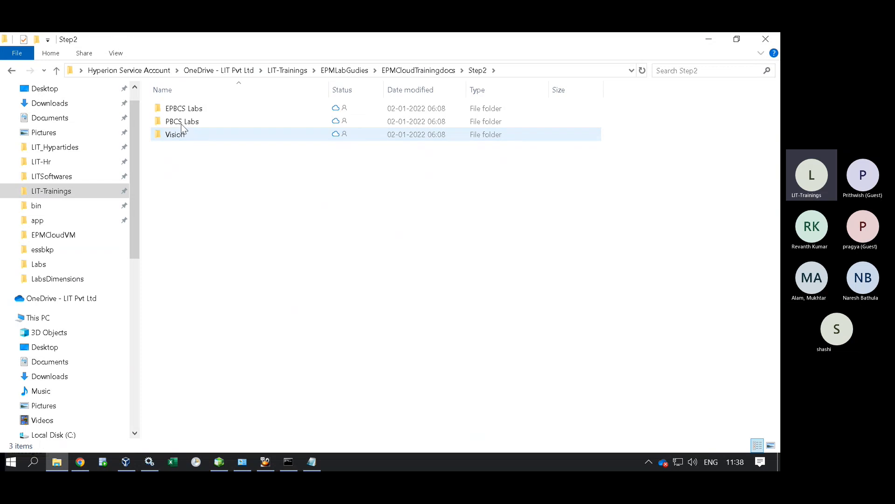
double_click(181, 122)
double_click(213, 187)
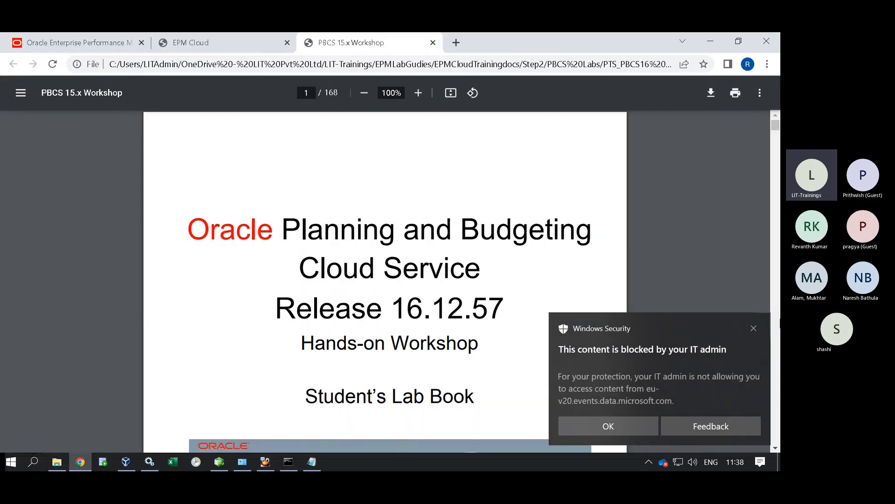
Dismiss both security toasts and scroll the workshop PDF to page 57, Lab 4: Metadata and Data Management.
click(753, 327)
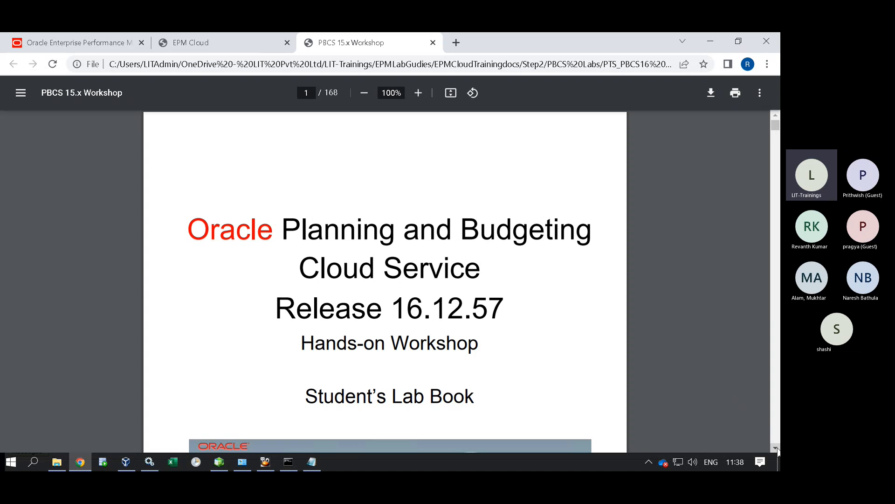
scroll(776, 449, down, 10)
scroll(777, 452, down, 10)
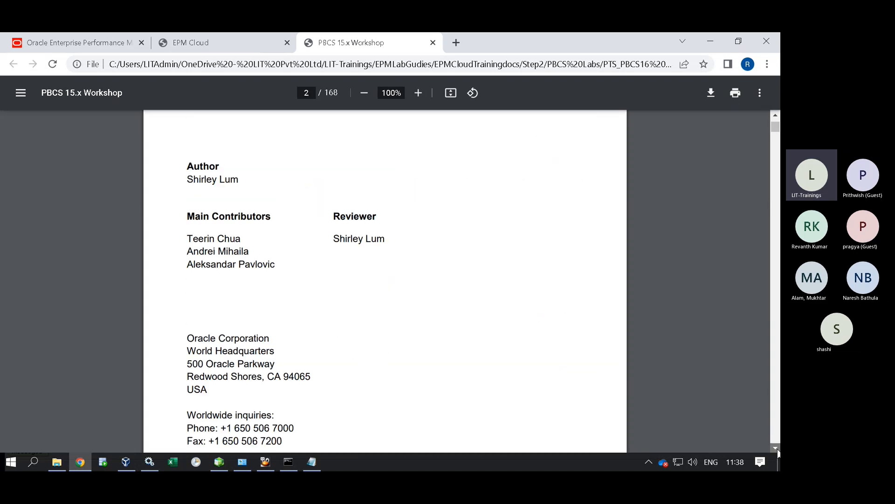
scroll(778, 452, down, 10)
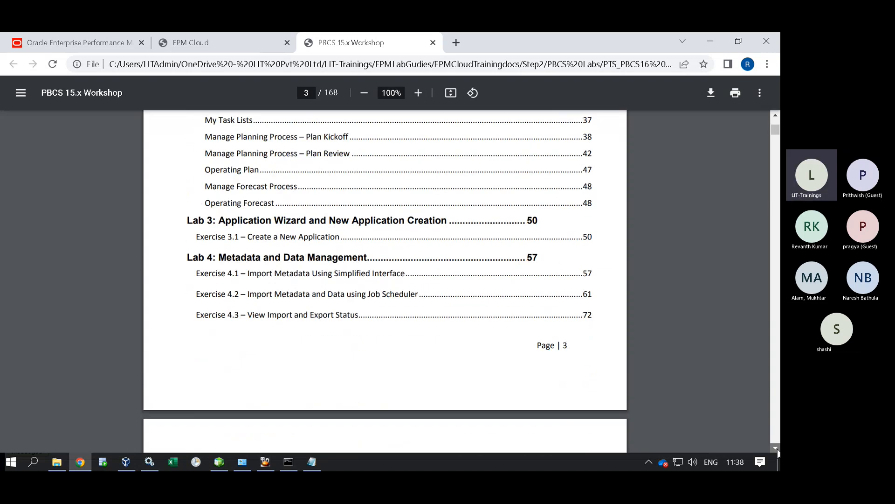
scroll(777, 452, down, 10)
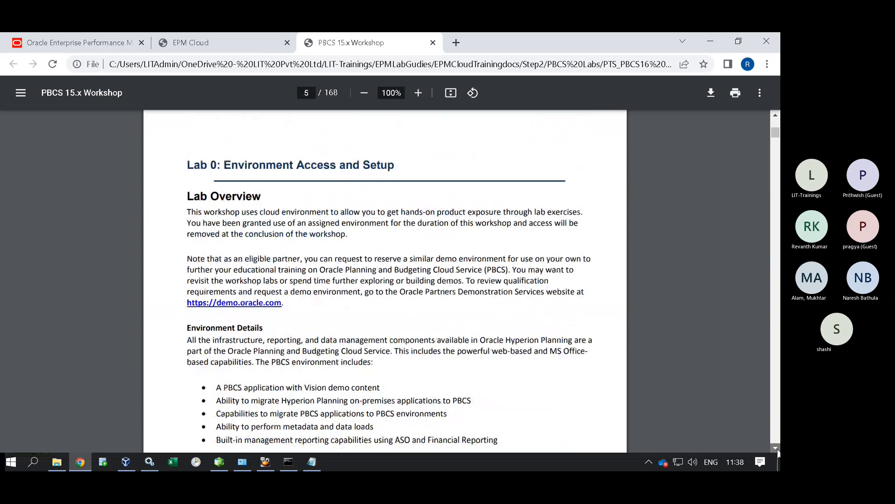
scroll(777, 452, down, 10)
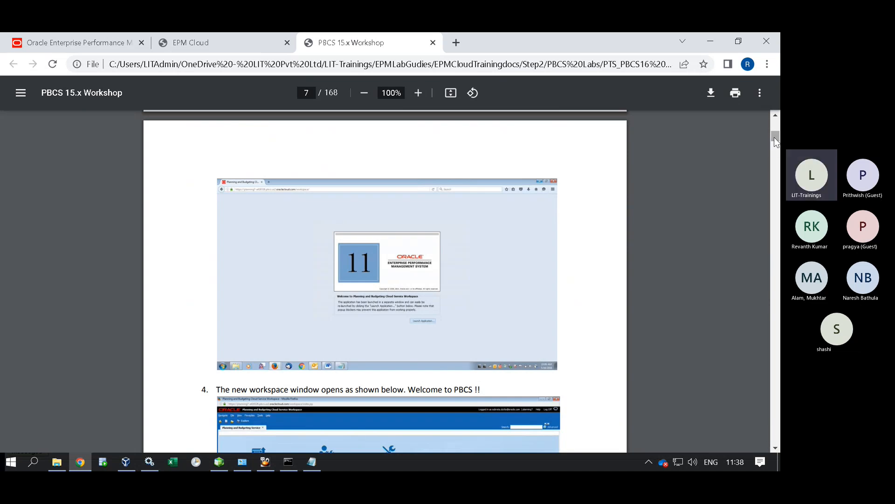
drag(774, 137, 774, 147)
scroll(774, 147, down, 10)
scroll(744, 215, down, 12)
scroll(743, 221, down, 20)
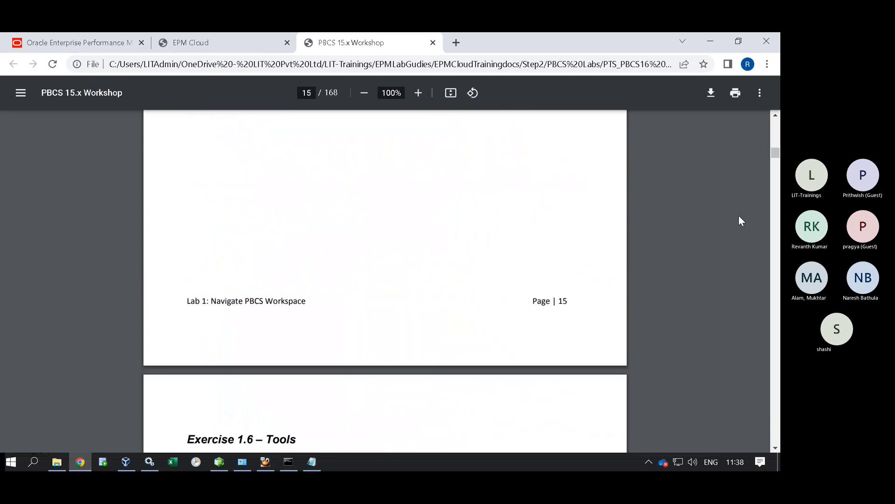
scroll(741, 221, down, 20)
scroll(729, 226, down, 20)
scroll(726, 226, down, 20)
scroll(720, 229, down, 9)
scroll(704, 233, down, 6)
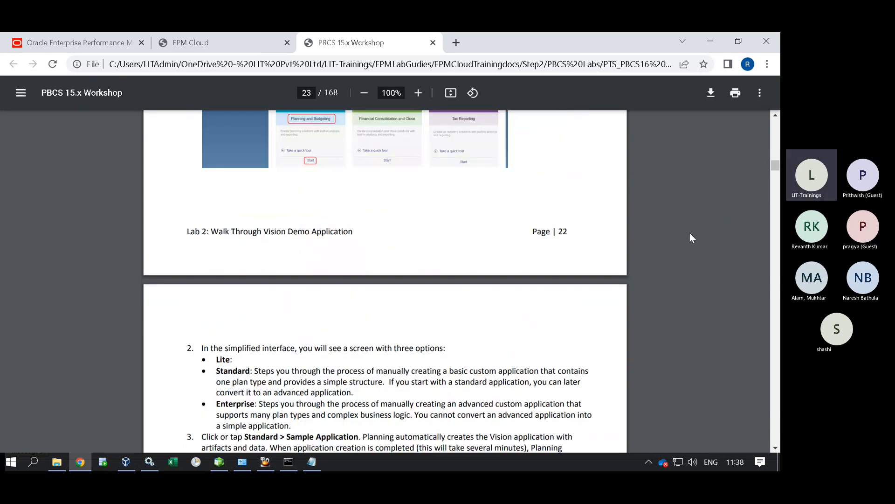
scroll(597, 235, down, 18)
scroll(777, 450, down, 4)
scroll(776, 450, down, 15)
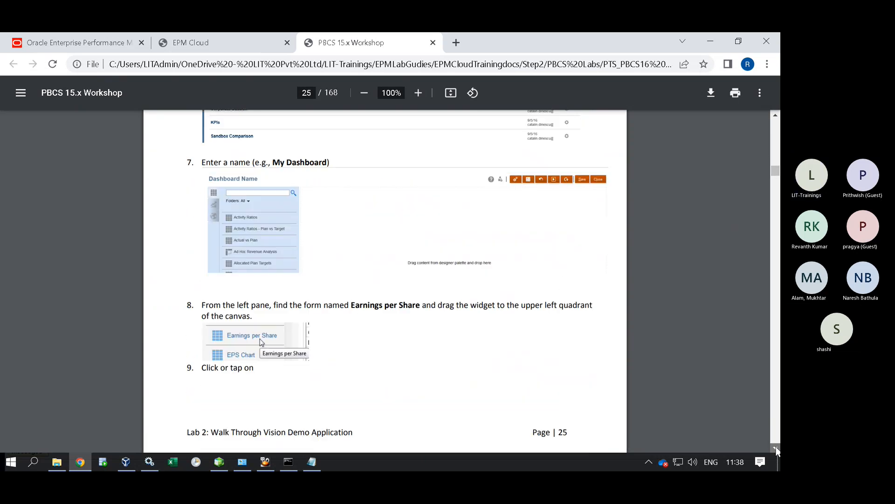
scroll(776, 449, down, 20)
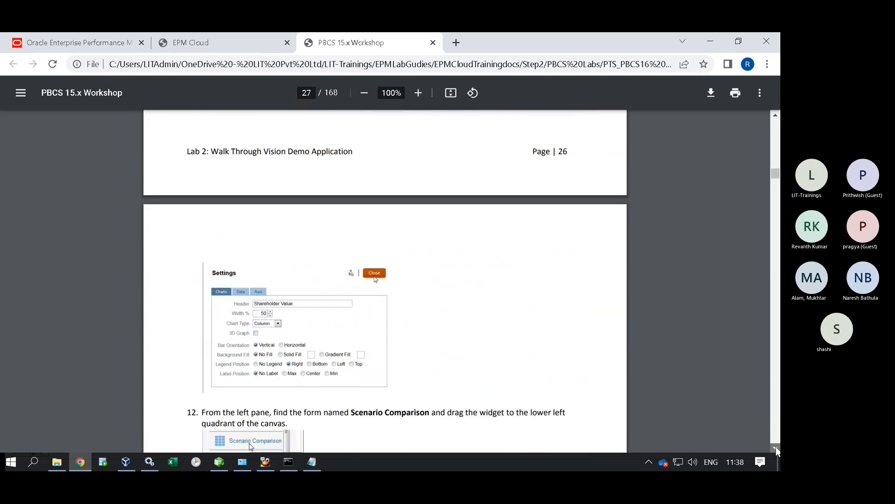
scroll(777, 450, down, 5)
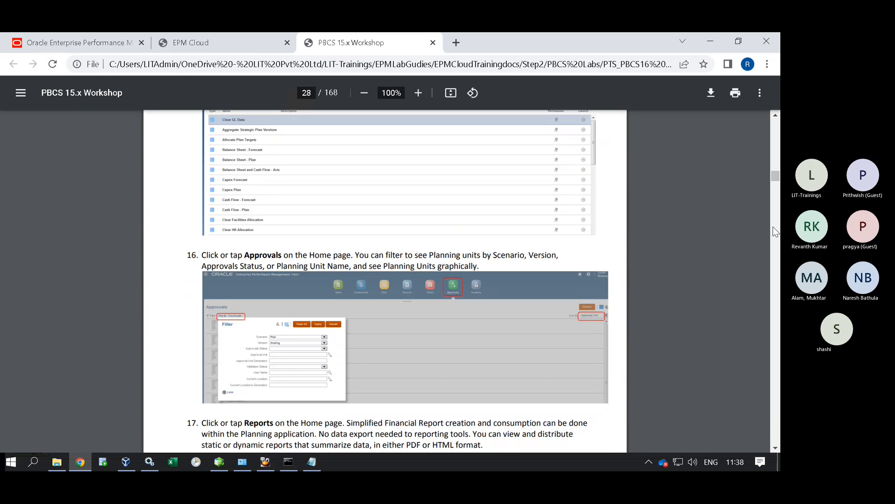
drag(775, 176, 774, 189)
scroll(686, 272, down, 10)
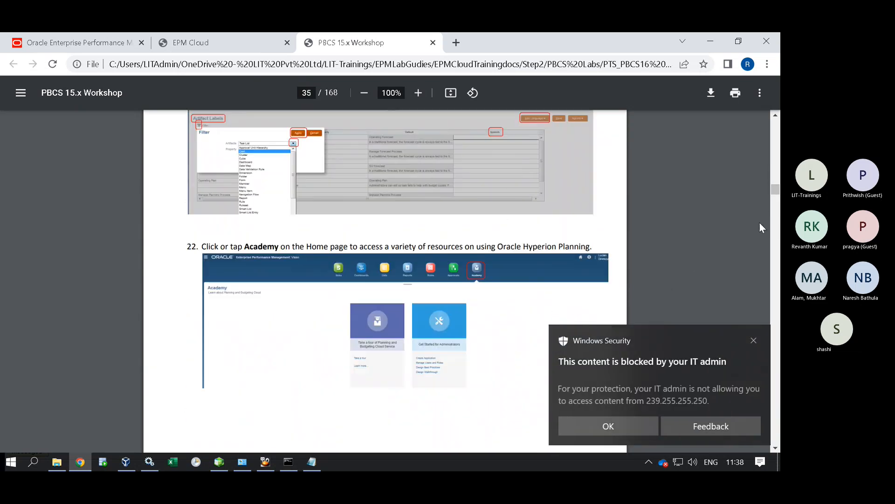
drag(774, 192, 776, 229)
click(754, 341)
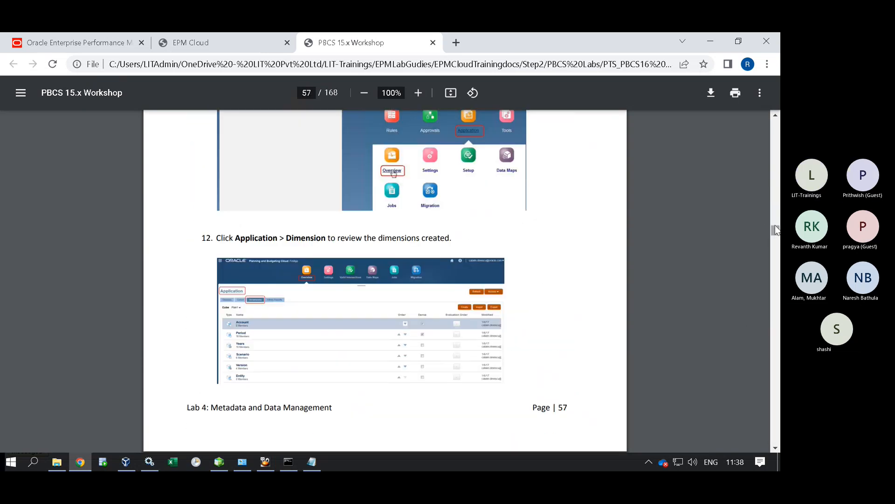
Scroll back to page 54's Create Application details and highlight '2009 to 2019'.
scroll(514, 265, up, 15)
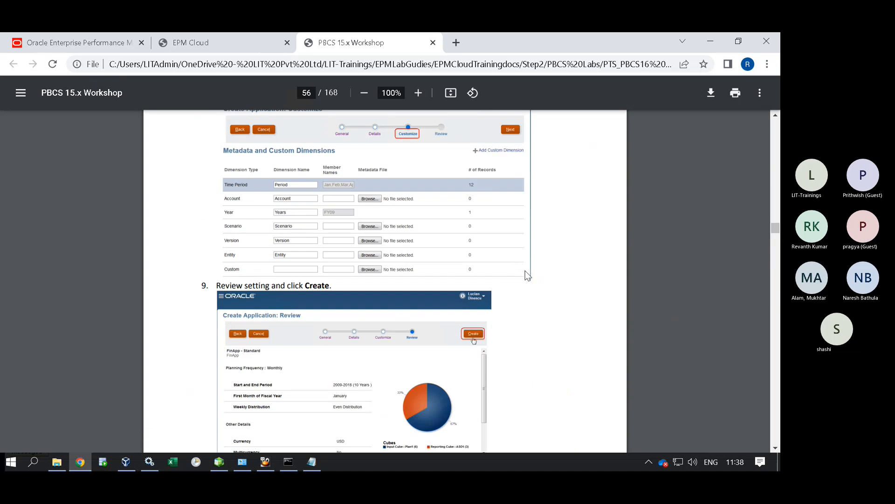
scroll(544, 280, up, 6)
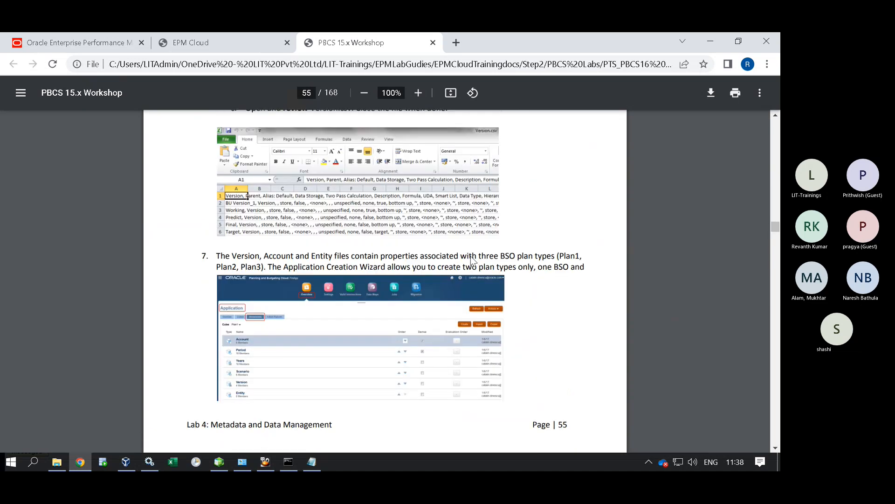
scroll(470, 255, up, 20)
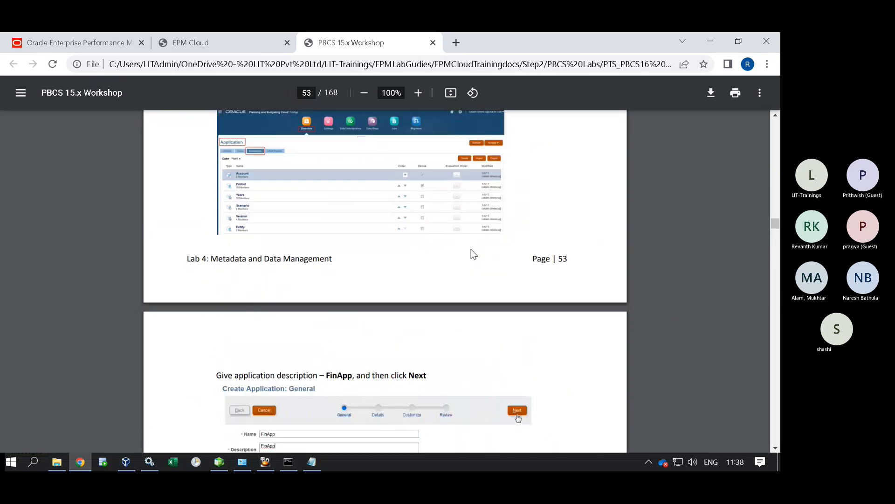
scroll(480, 254, up, 12)
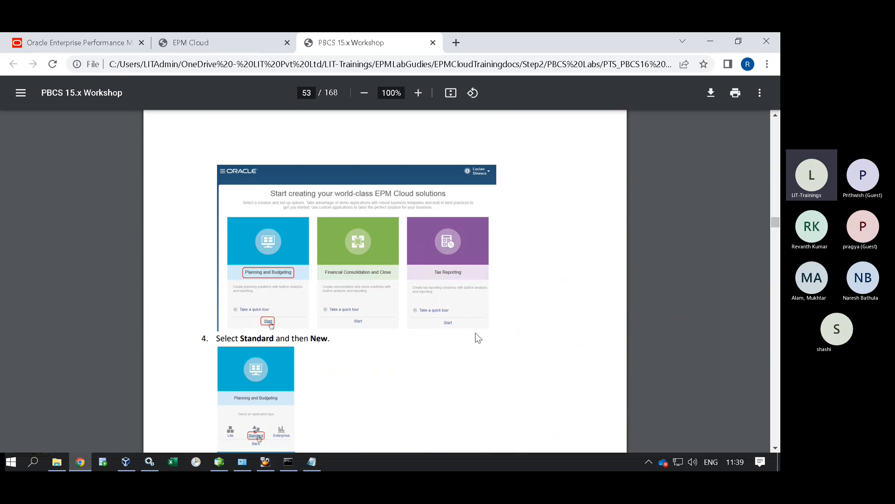
scroll(410, 317, down, 1)
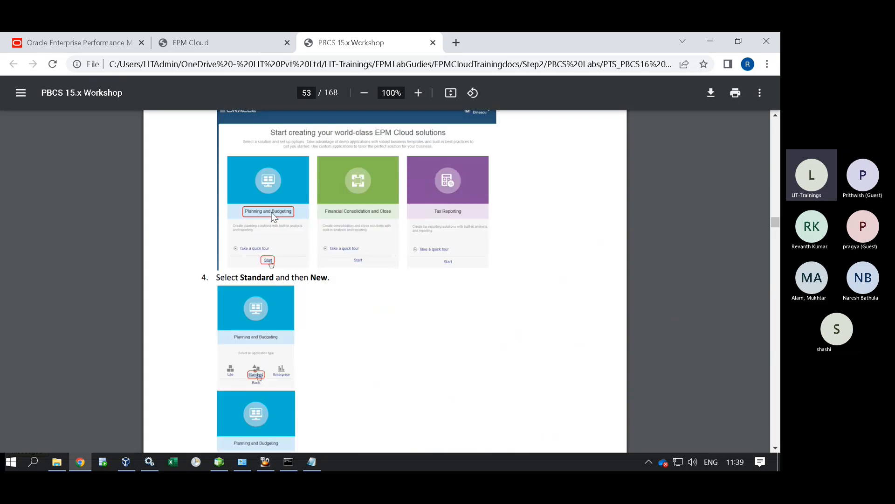
scroll(384, 280, down, 2)
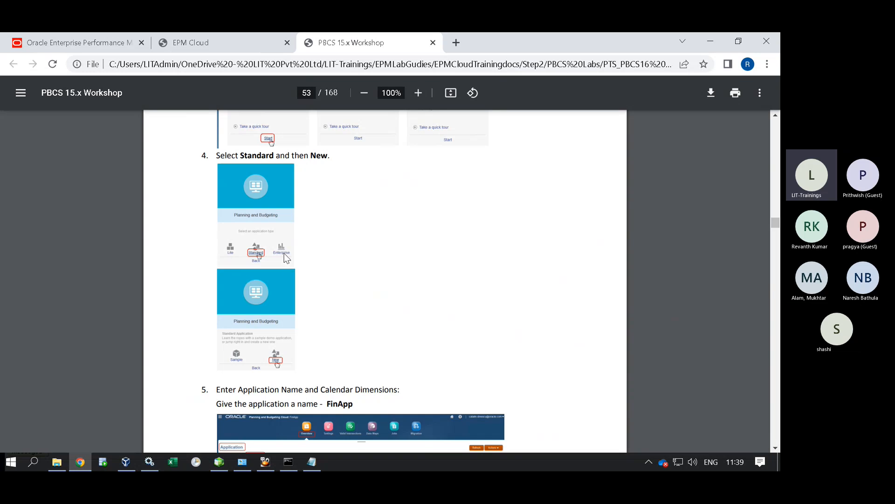
scroll(286, 258, down, 4)
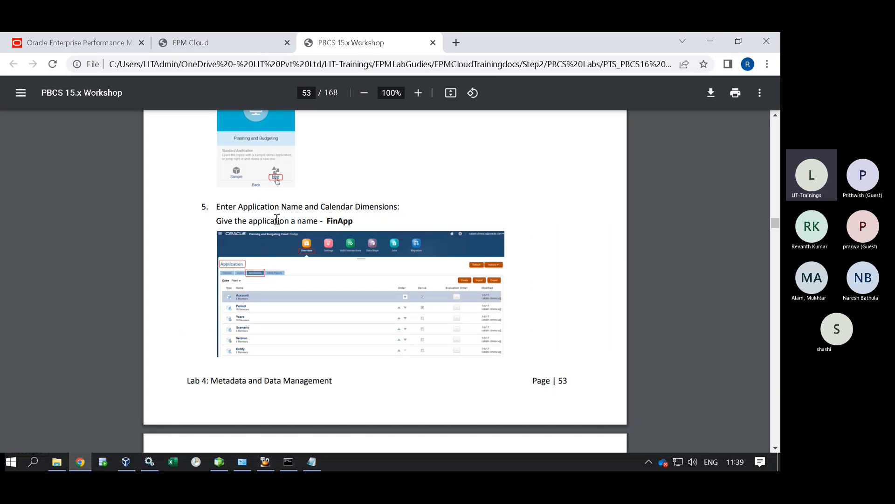
scroll(329, 229, up, 1)
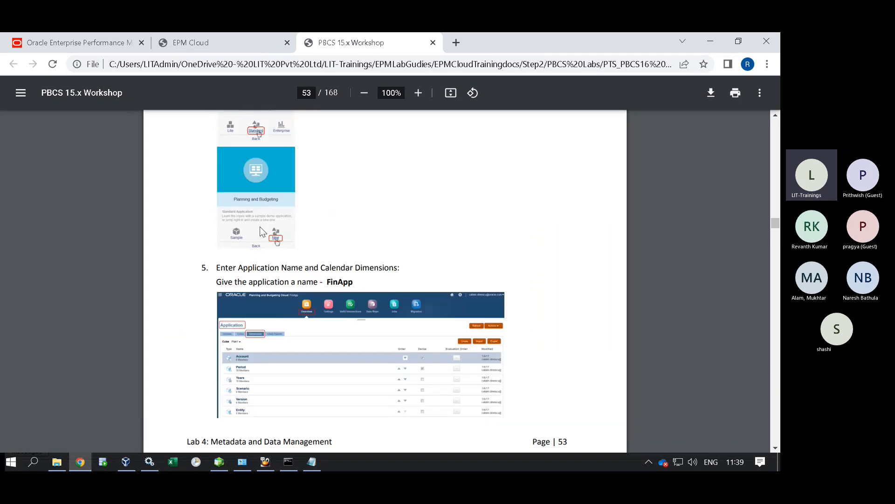
scroll(389, 334, down, 2)
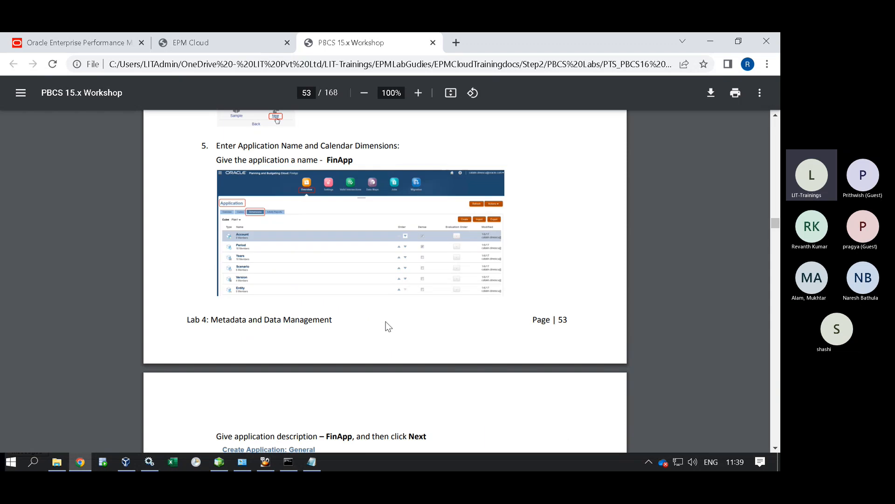
scroll(376, 222, down, 2)
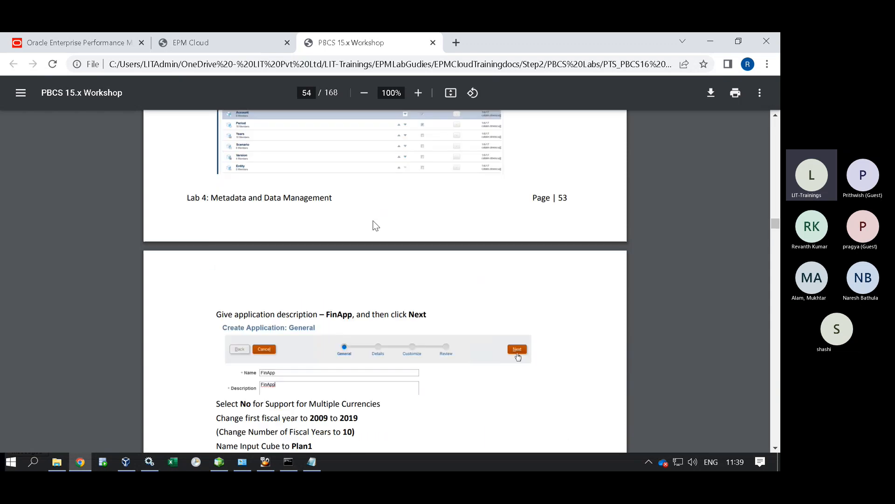
scroll(376, 223, down, 3)
scroll(340, 287, down, 1)
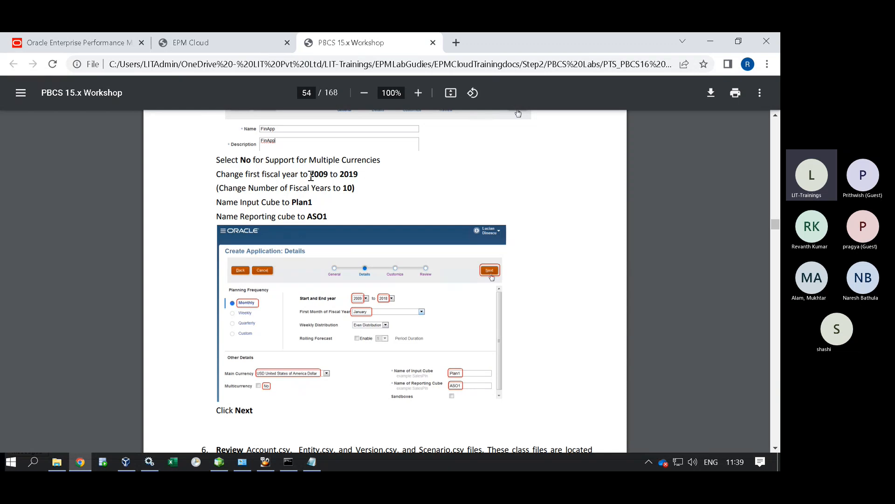
drag(304, 175, 377, 180)
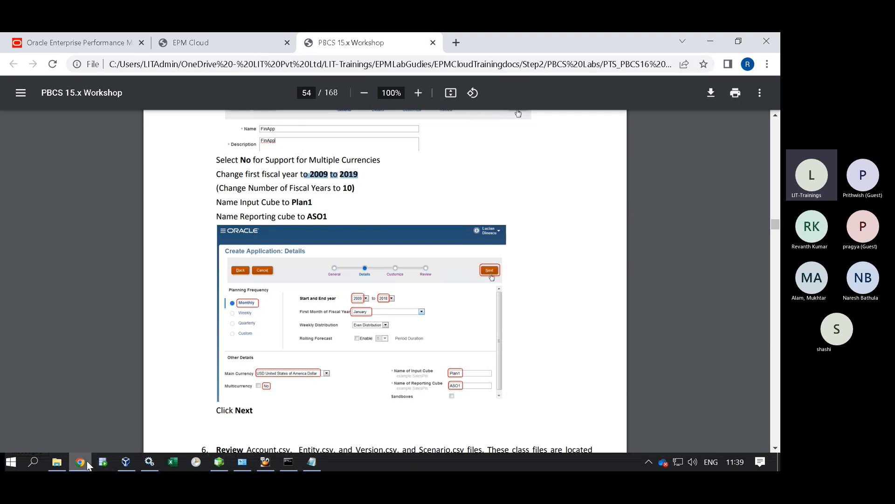
Set the application's fiscal years to start in 2009 and end in 2019.
click(193, 46)
click(290, 245)
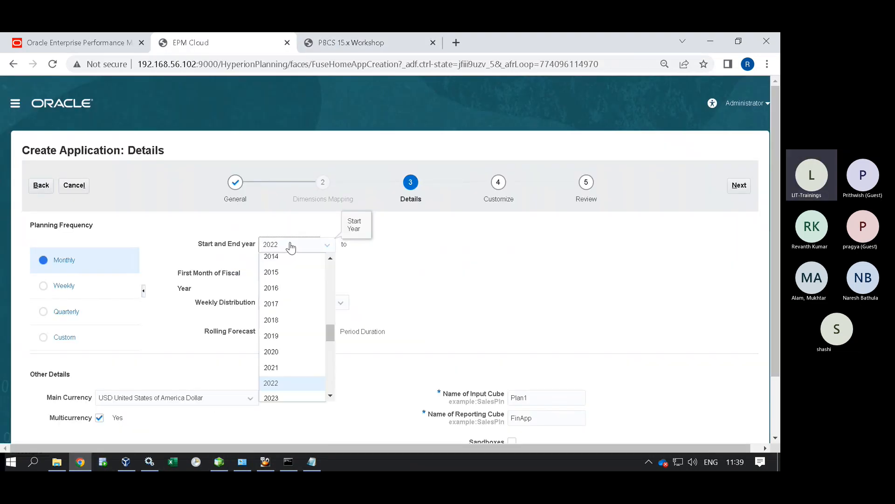
scroll(294, 305, up, 3)
click(284, 359)
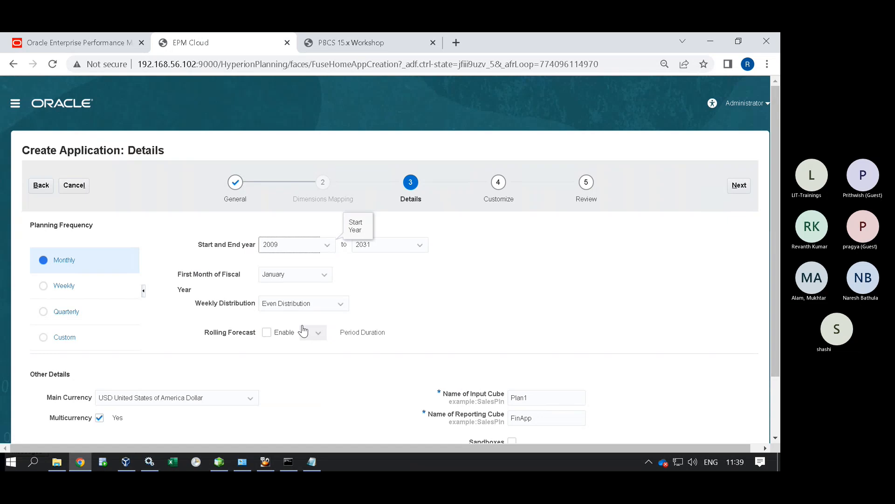
click(387, 245)
scroll(383, 311, up, 3)
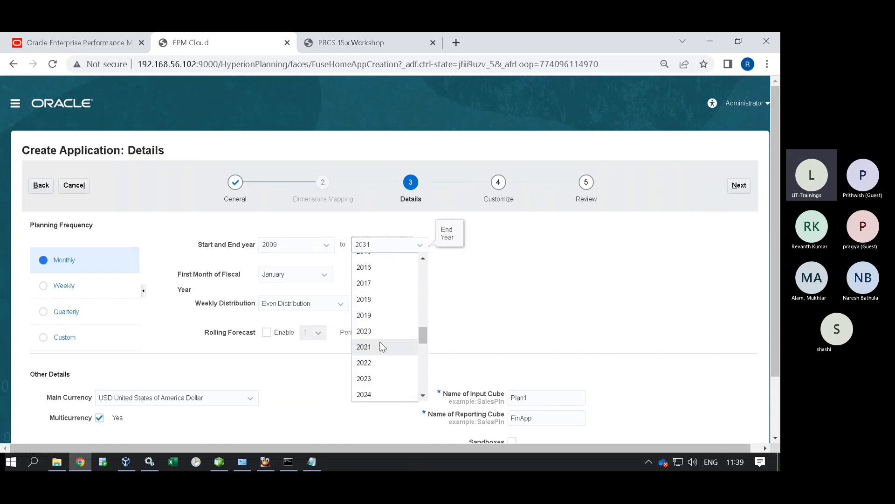
click(380, 314)
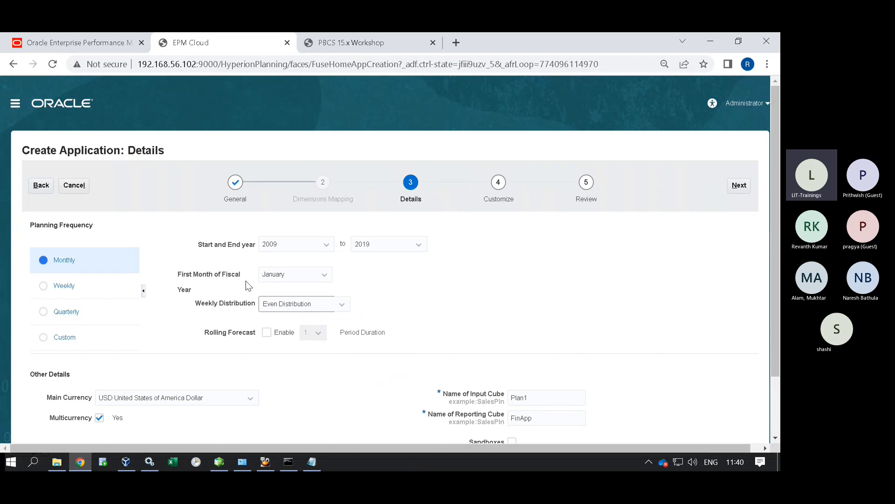
Review the workshop guide's instructions for naming the input and reporting cubes.
click(385, 41)
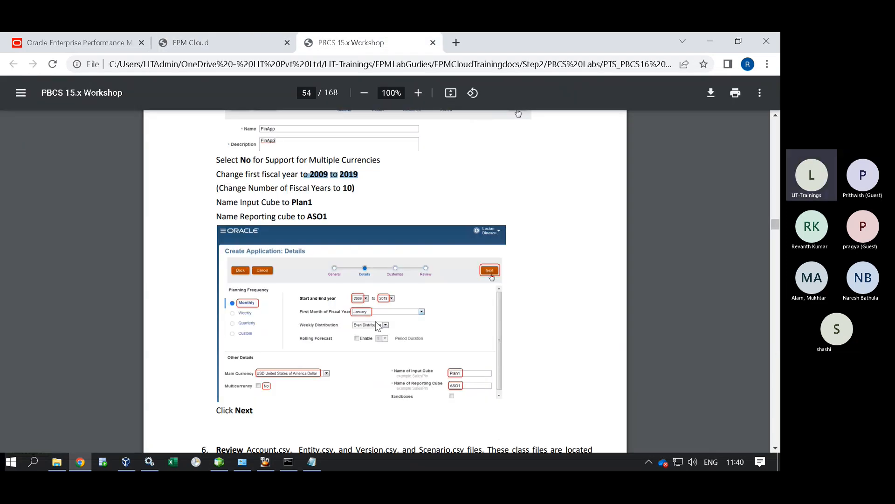
click(244, 47)
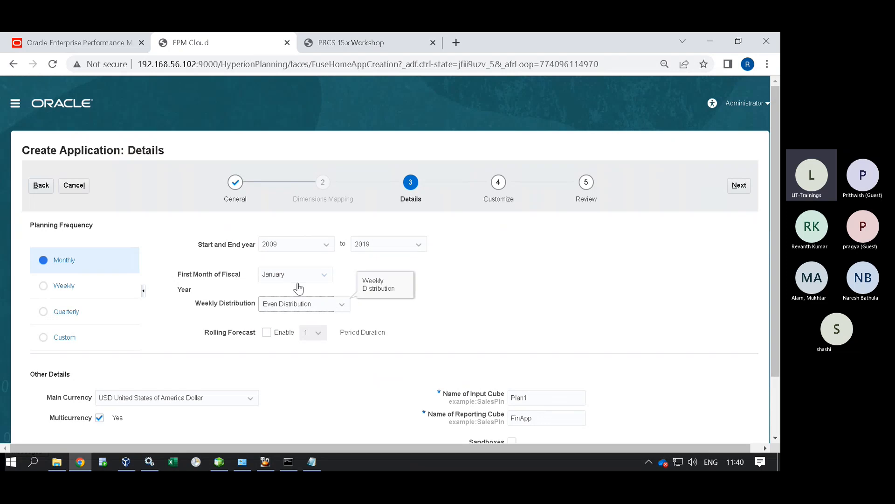
click(354, 41)
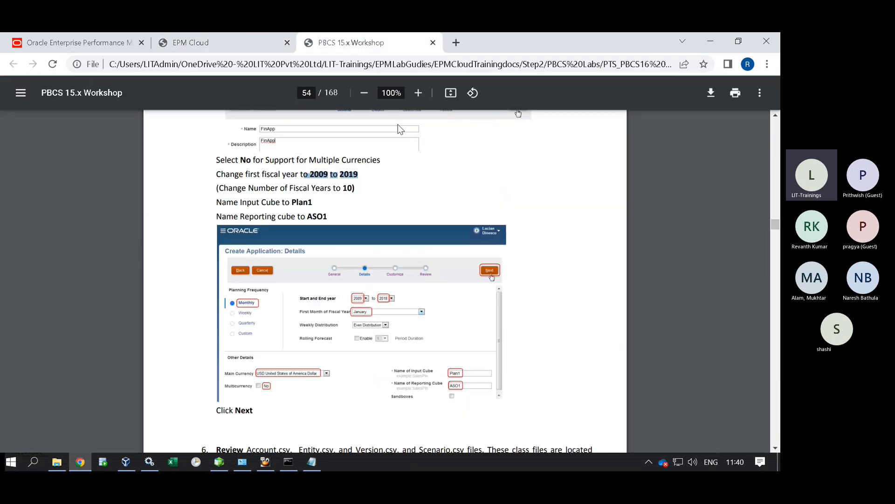
scroll(428, 206, down, 1)
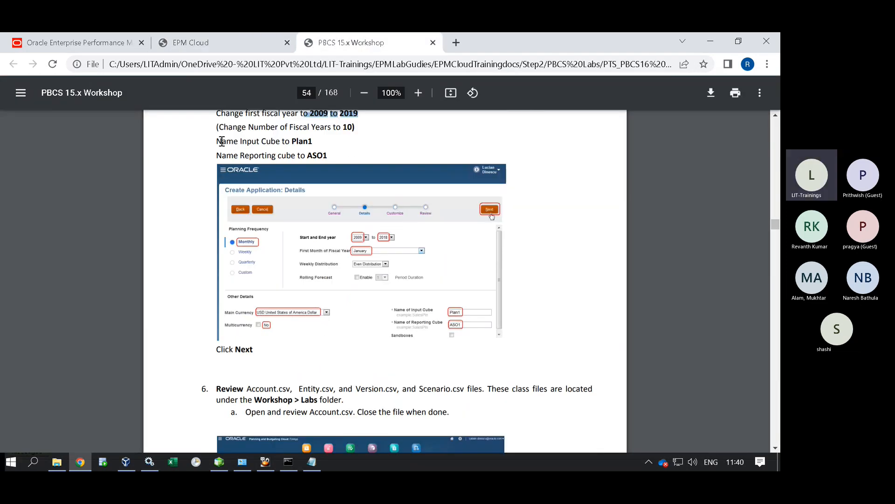
drag(216, 141, 330, 158)
click(219, 42)
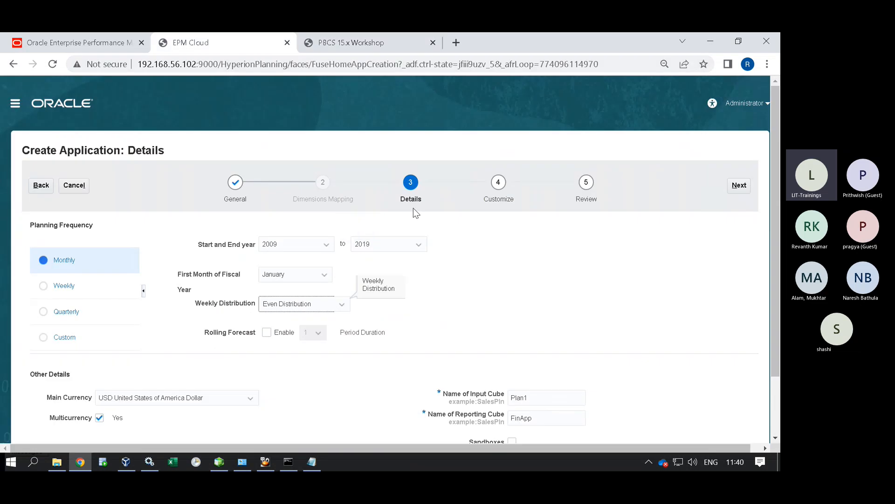
Rename the reporting cube from FinApp to ASO1.
scroll(486, 318, down, 1)
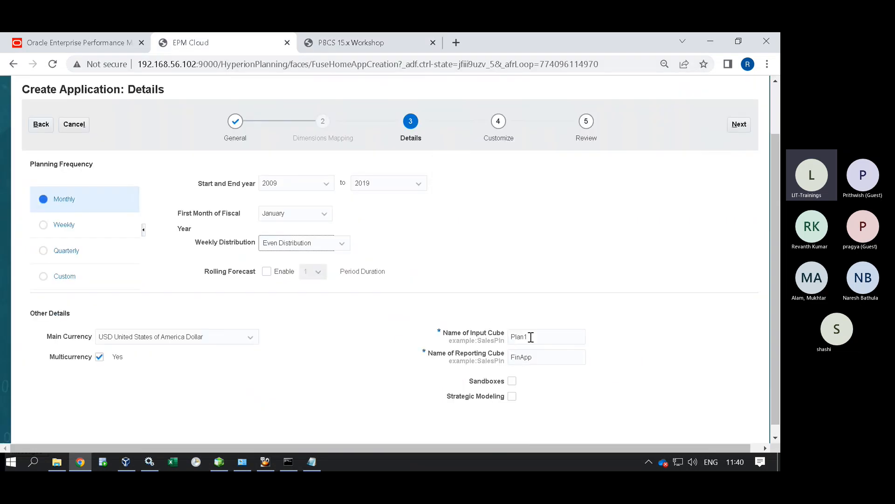
double_click(543, 359)
text(A)
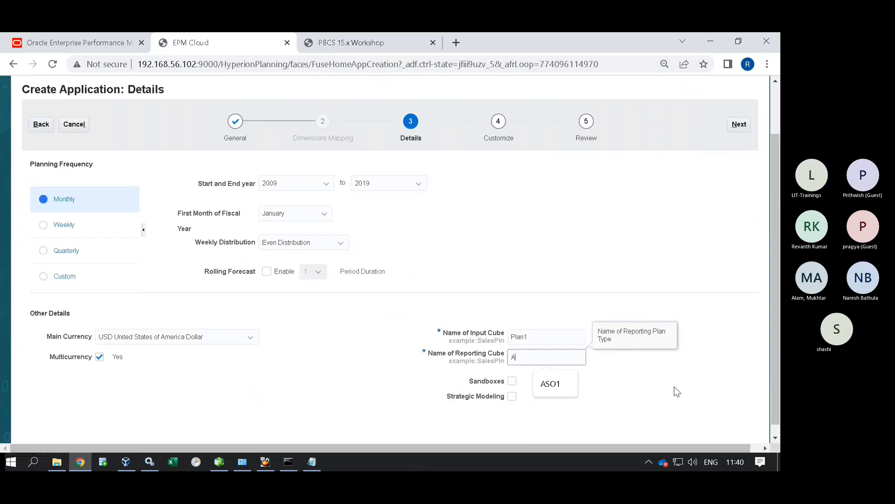
text(SO1)
click(651, 248)
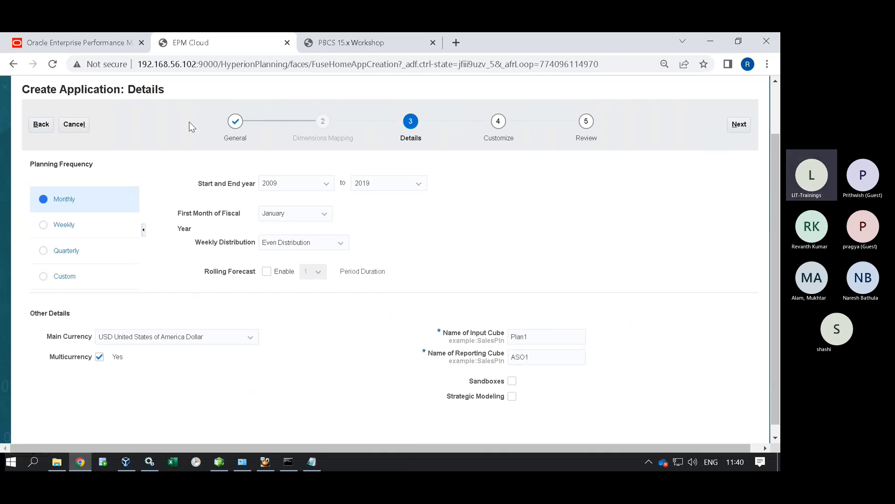
Turn off multicurrency, matching the guide's instruction to answer No for multiple currencies.
click(345, 43)
scroll(360, 278, down, 3)
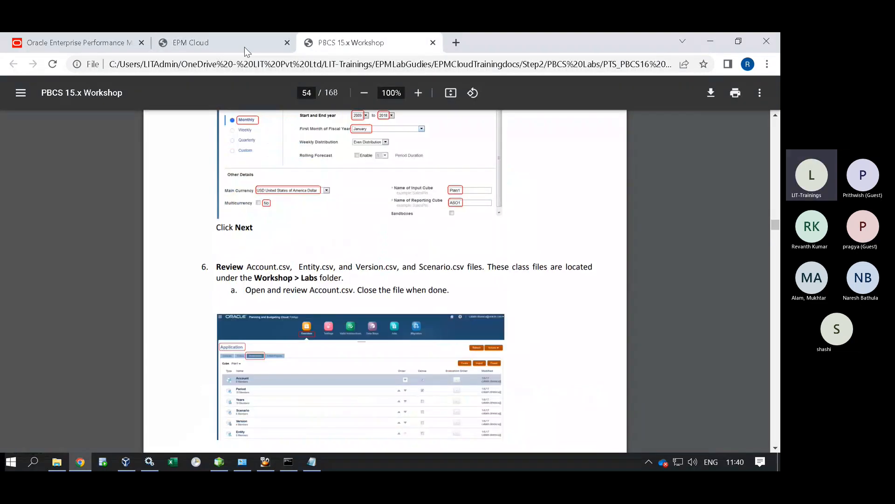
click(207, 42)
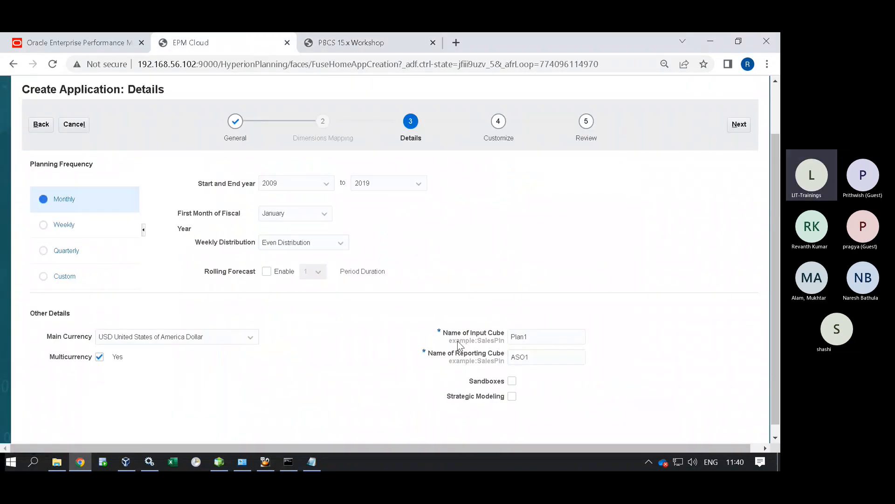
click(99, 356)
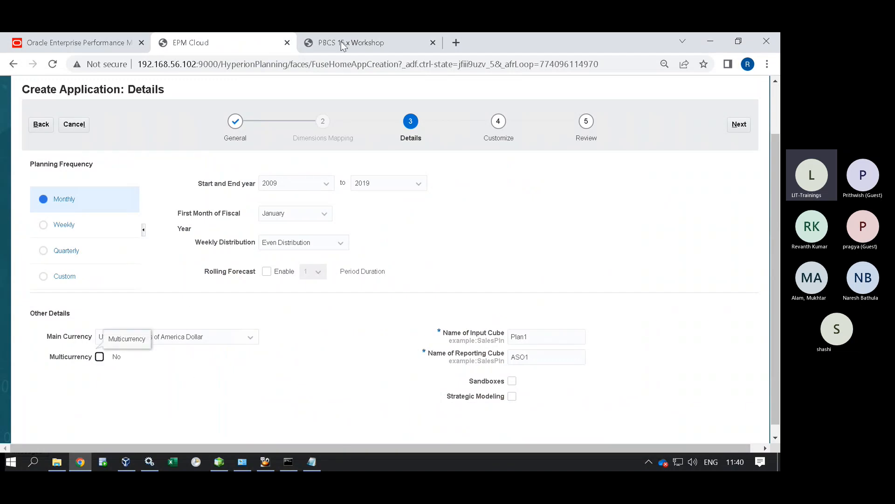
click(342, 46)
scroll(336, 228, up, 3)
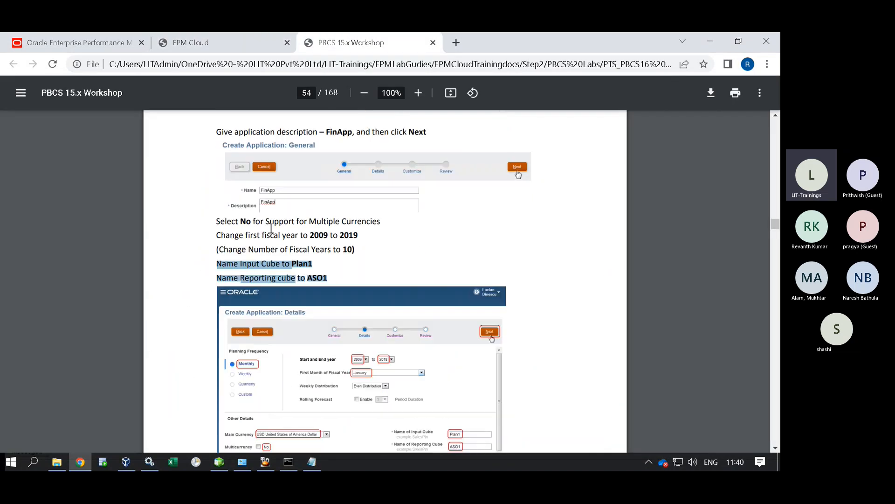
drag(241, 222, 390, 222)
click(372, 145)
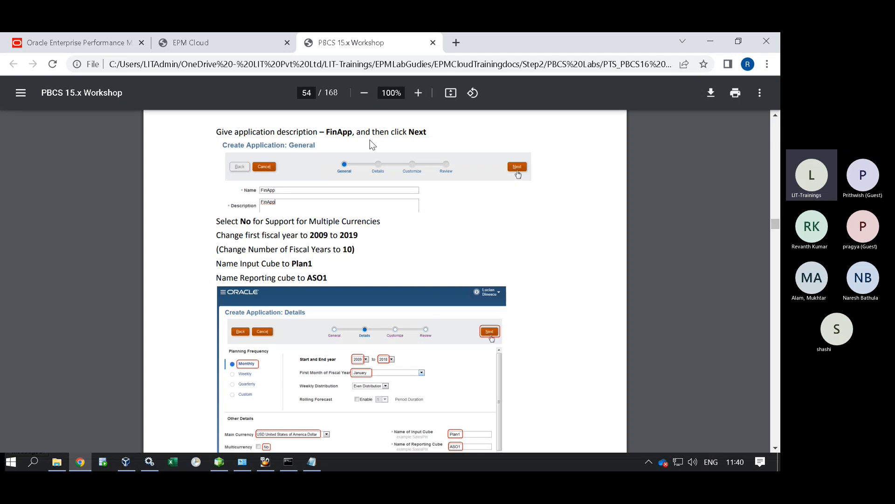
click(222, 46)
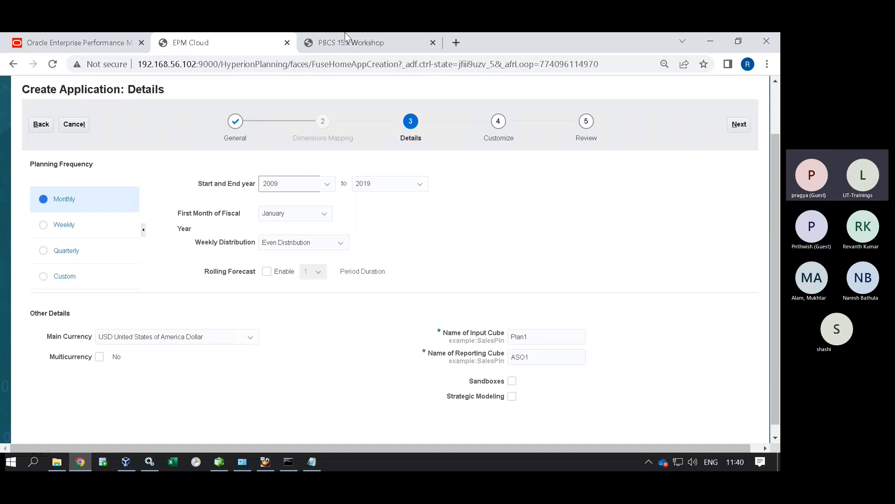
Re-check the guide's 2009 to 2019 fiscal-year range, then return to the Details form.
click(341, 45)
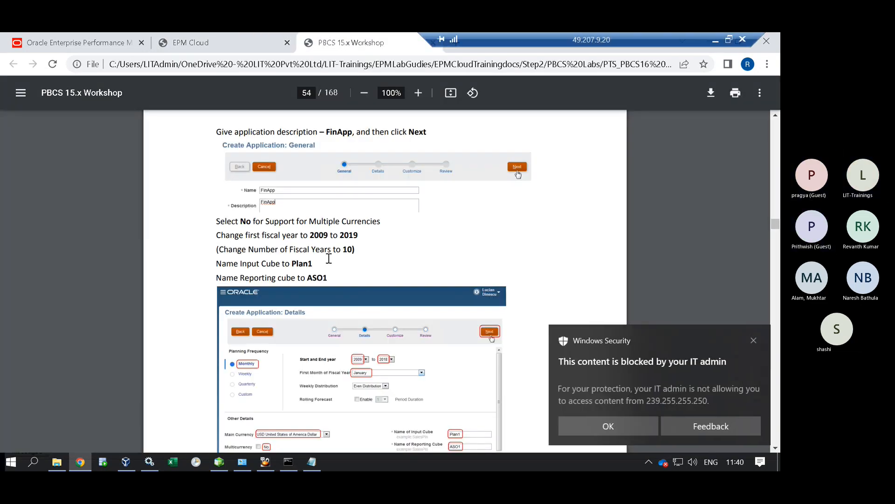
drag(303, 235, 366, 238)
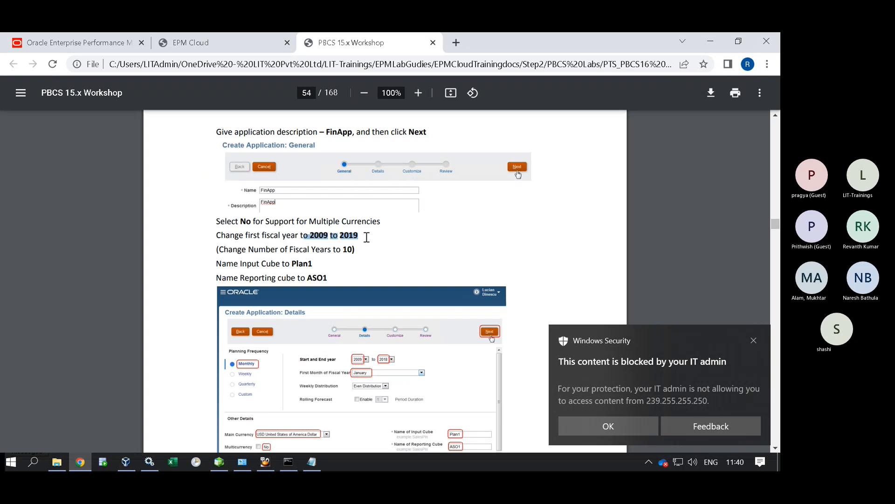
click(346, 259)
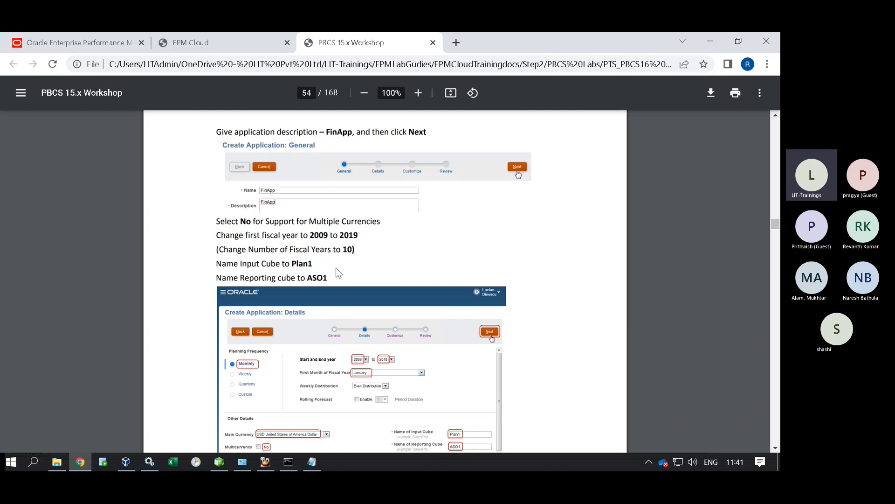
drag(311, 238, 361, 233)
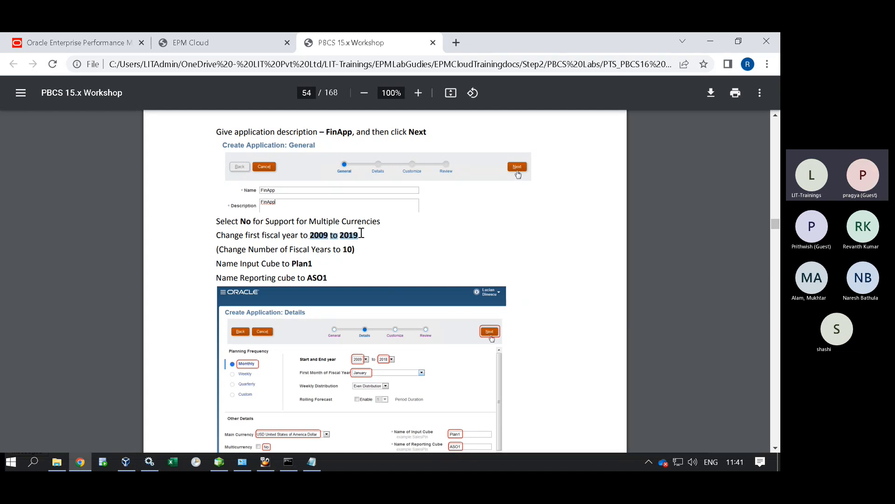
click(217, 45)
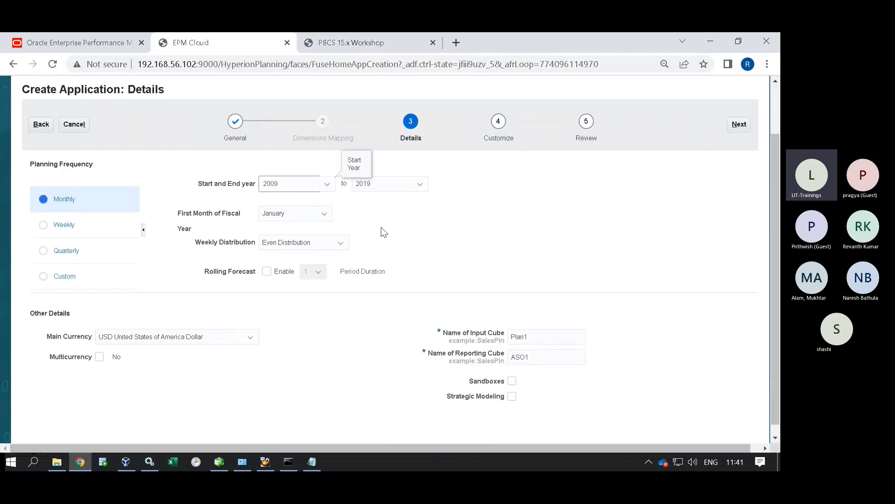
Advance FinApp to Customize, listing Period, Account, Years, Scenario, Version and Entity dimensions.
click(740, 124)
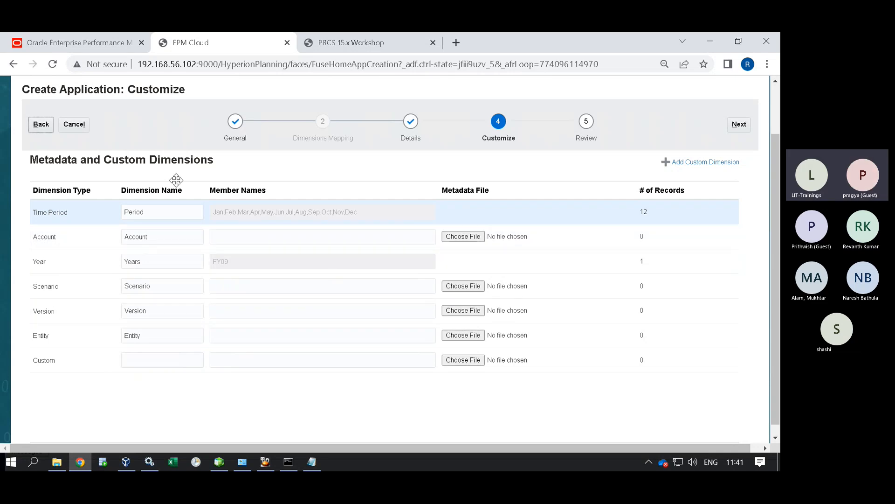
click(41, 131)
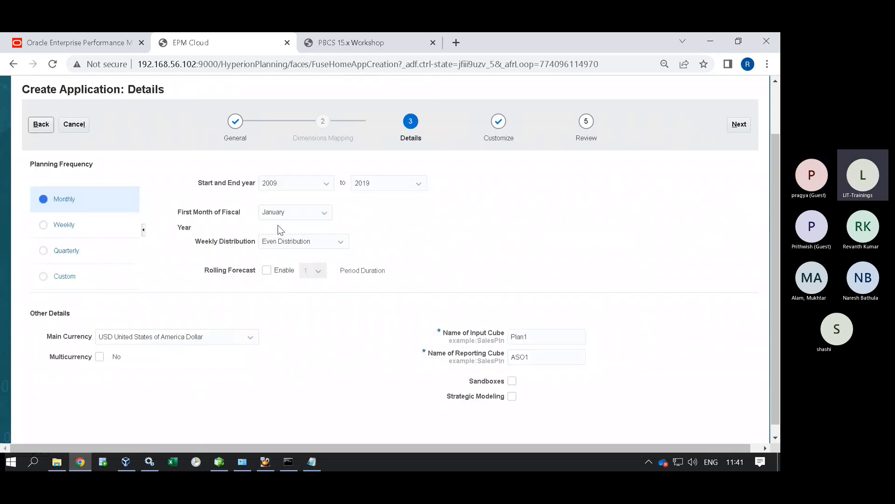
click(739, 125)
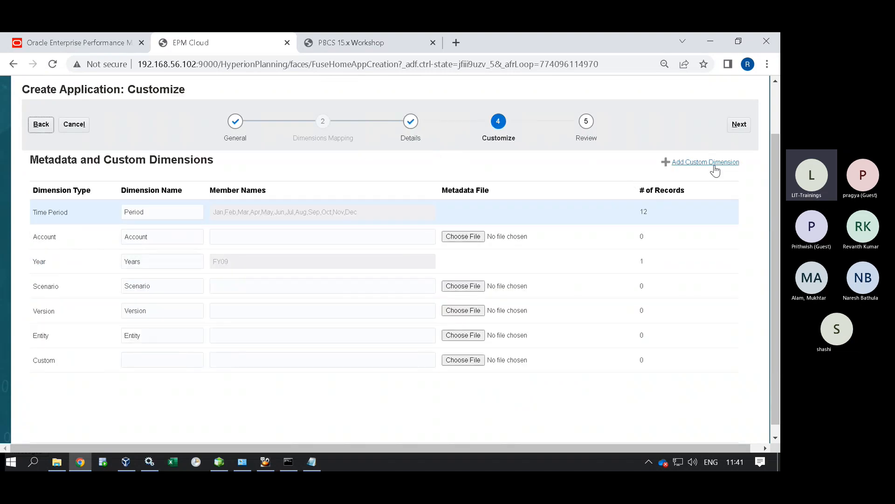
Change the end year from 2019 to 2018 and return to the Review summary.
click(739, 124)
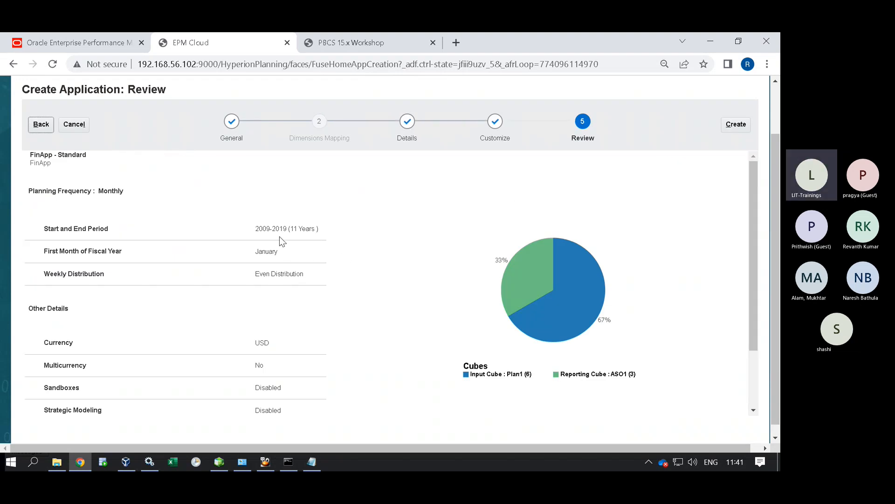
drag(256, 230, 365, 236)
click(302, 228)
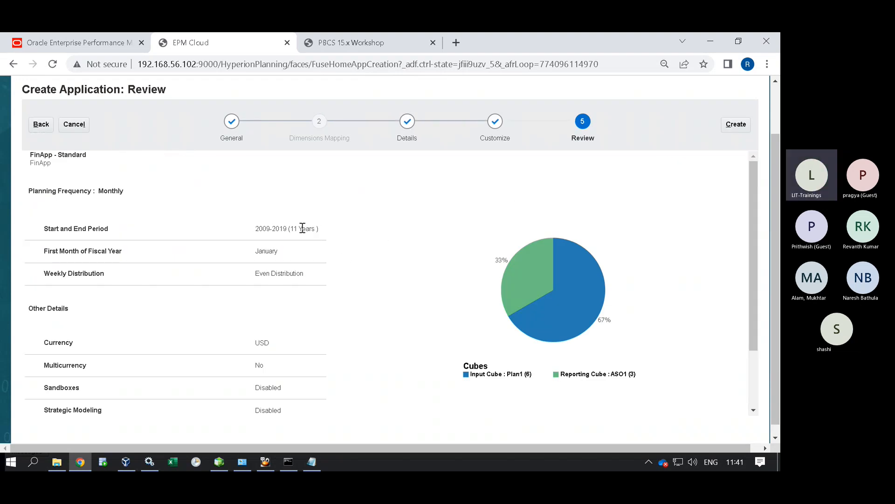
click(41, 125)
click(45, 125)
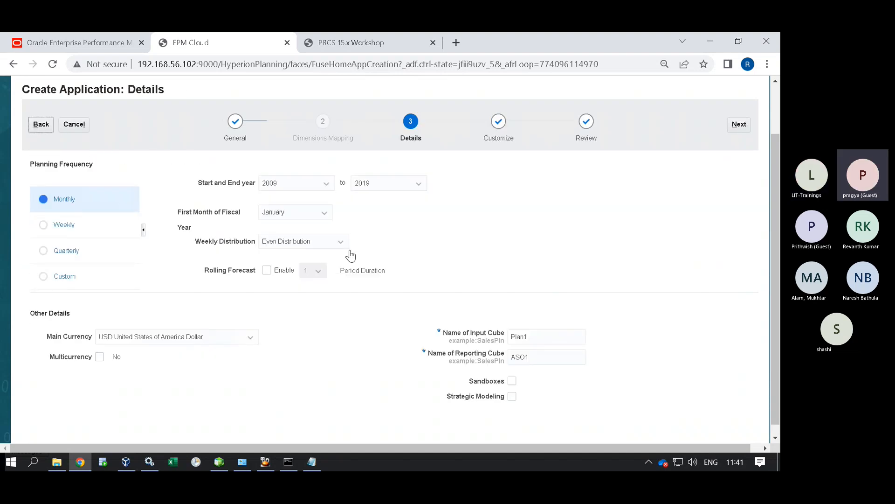
click(381, 186)
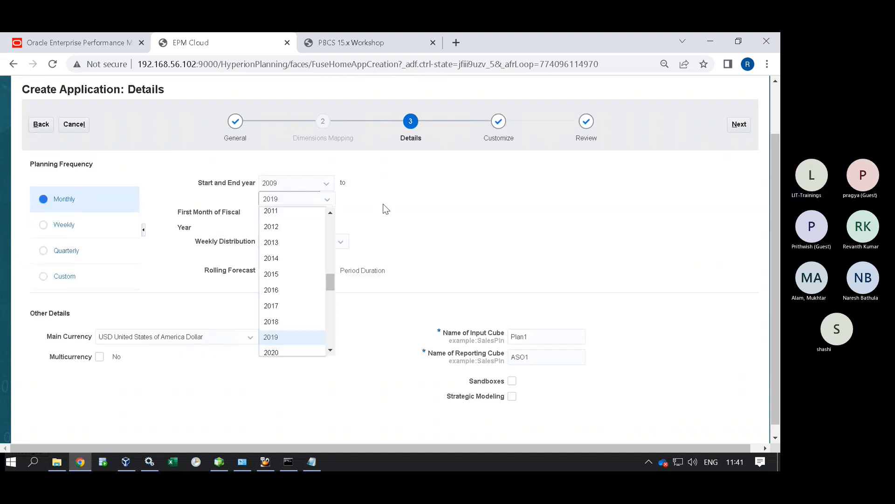
click(283, 317)
click(738, 126)
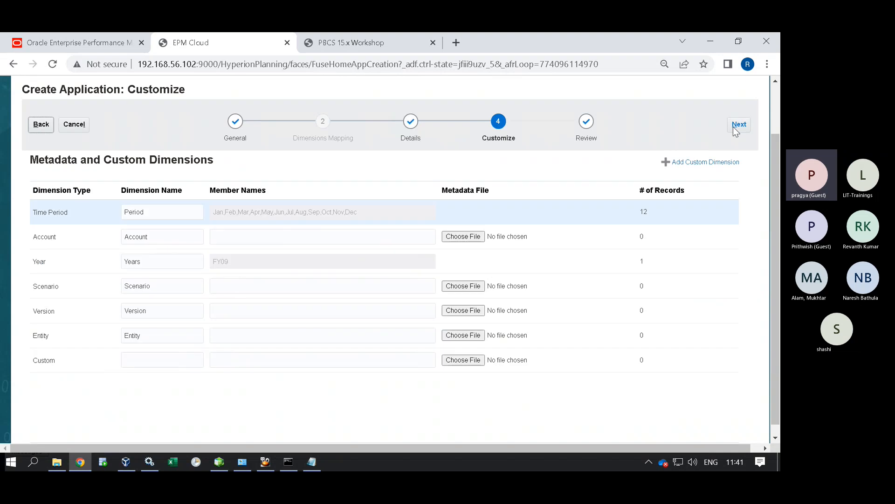
click(739, 125)
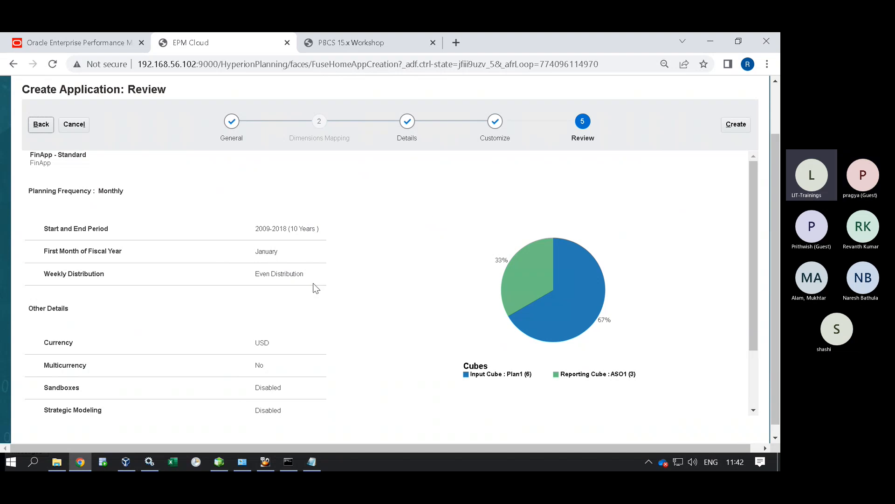
Consult the guide's page 54 Details instructions, then return to FinApp's Review page.
scroll(309, 331, down, 2)
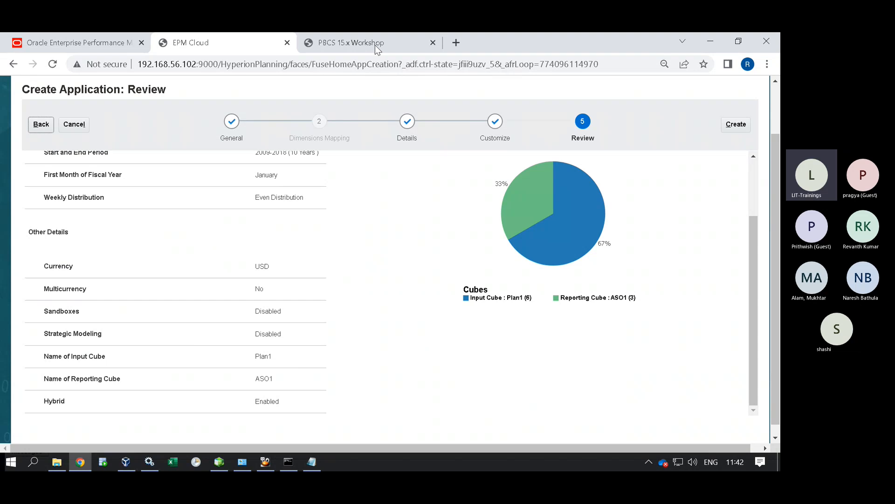
click(375, 44)
scroll(434, 262, up, 1)
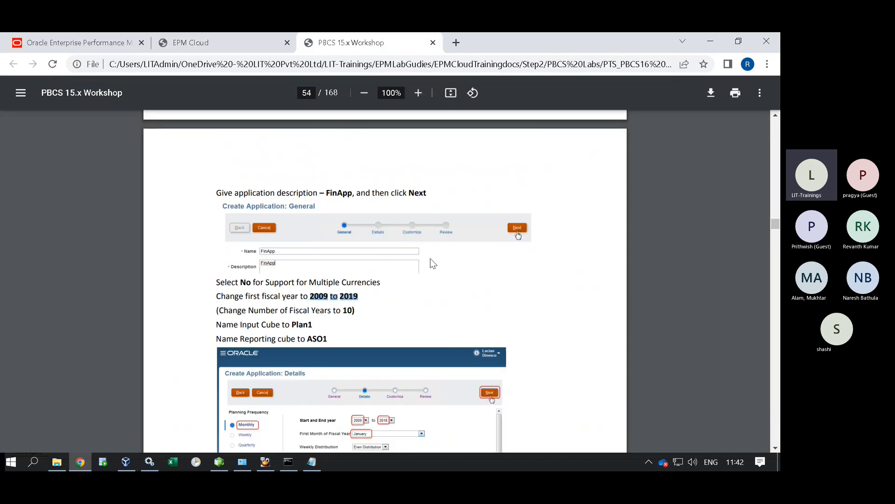
scroll(434, 263, up, 9)
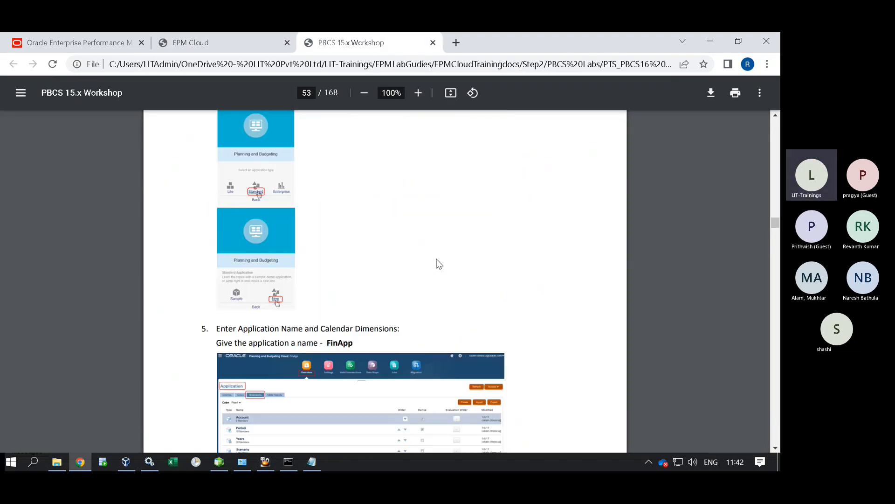
scroll(438, 264, down, 9)
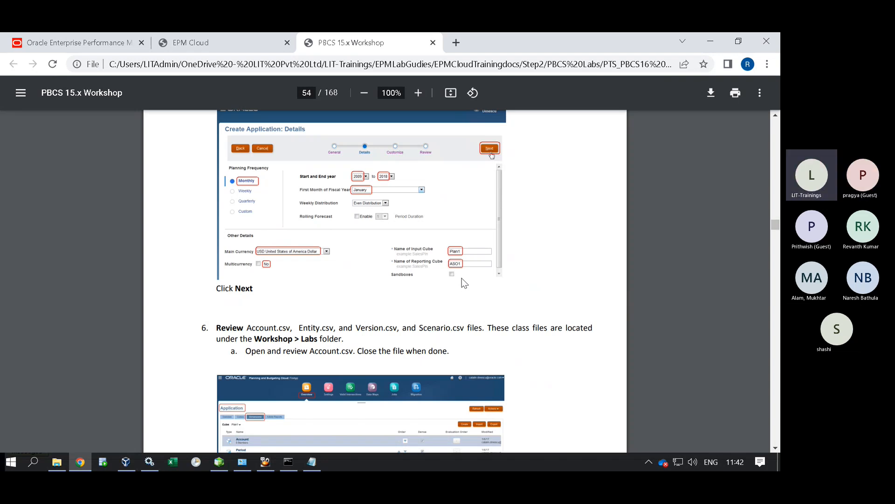
click(244, 47)
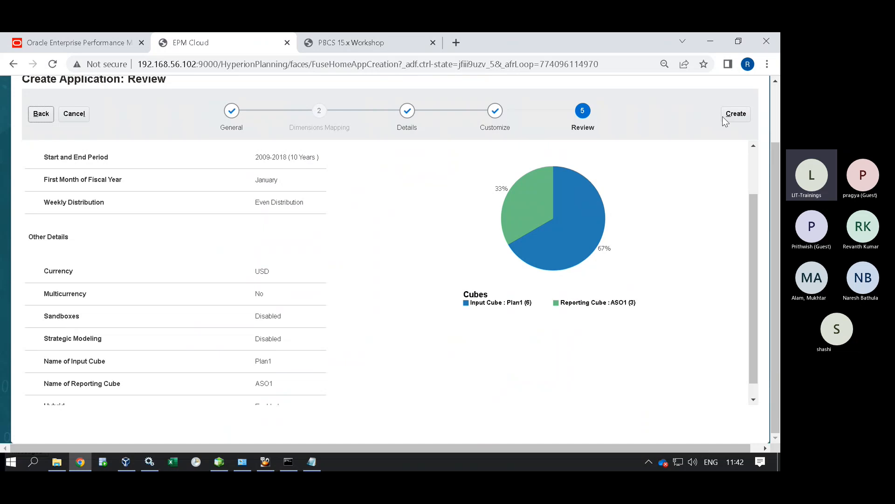
Launch FinApp creation with cubes Plan1 and ASO1 and check its Creating Application progress.
click(734, 115)
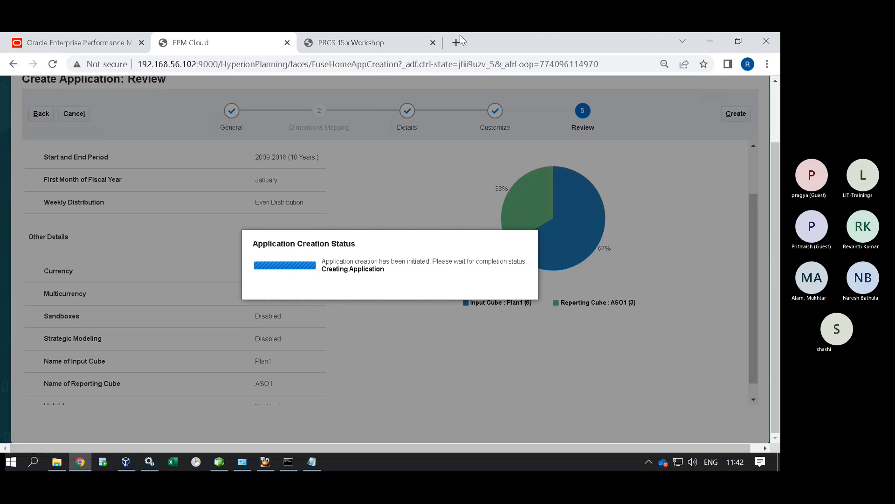
click(397, 42)
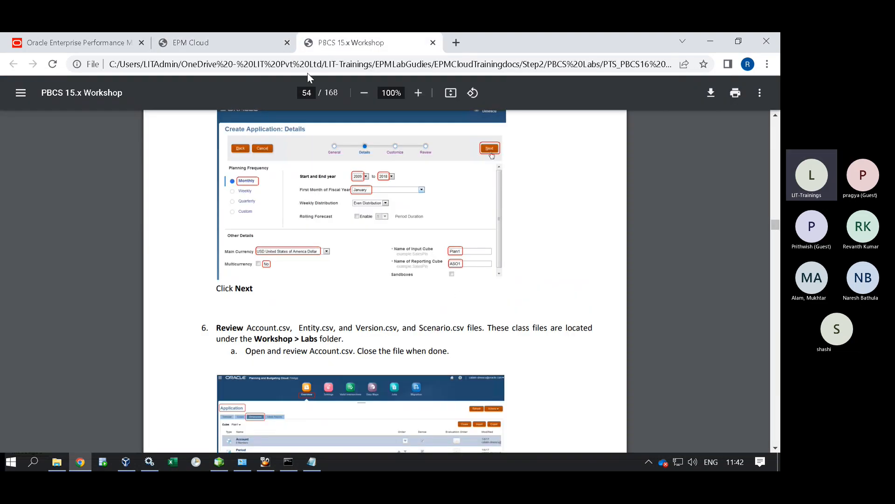
click(235, 43)
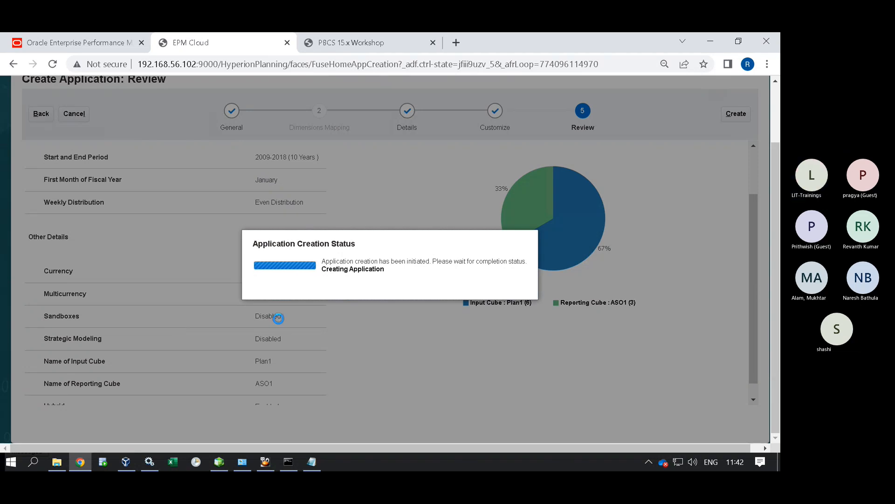
mouse_move(541, 34)
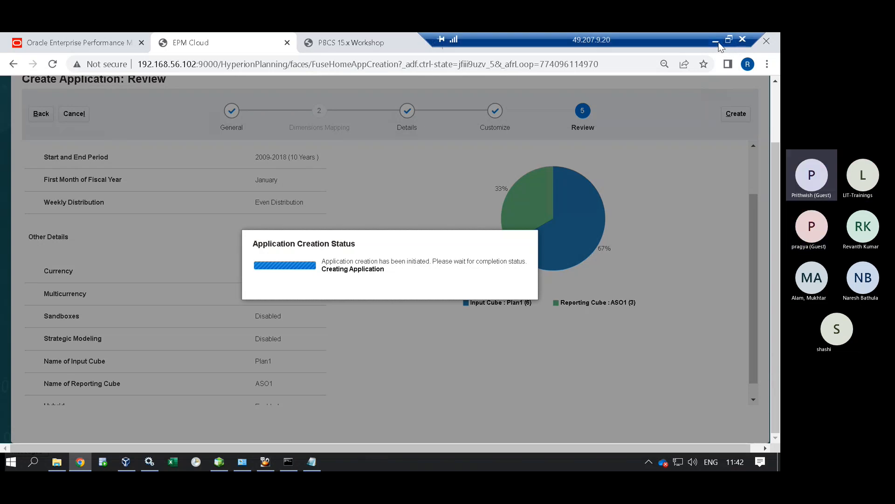
click(341, 43)
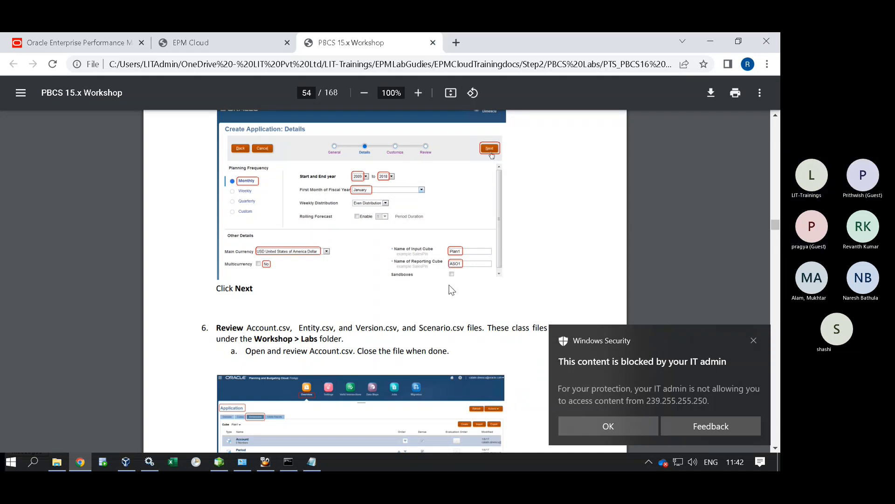
click(718, 39)
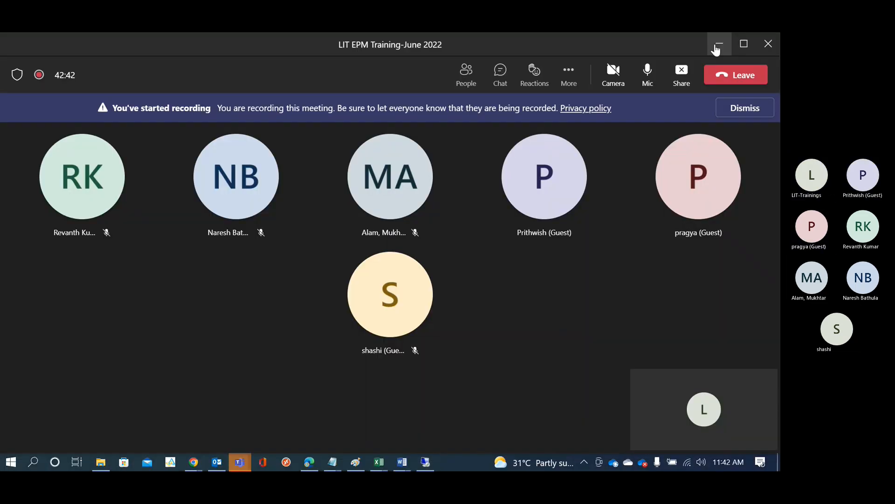
click(648, 71)
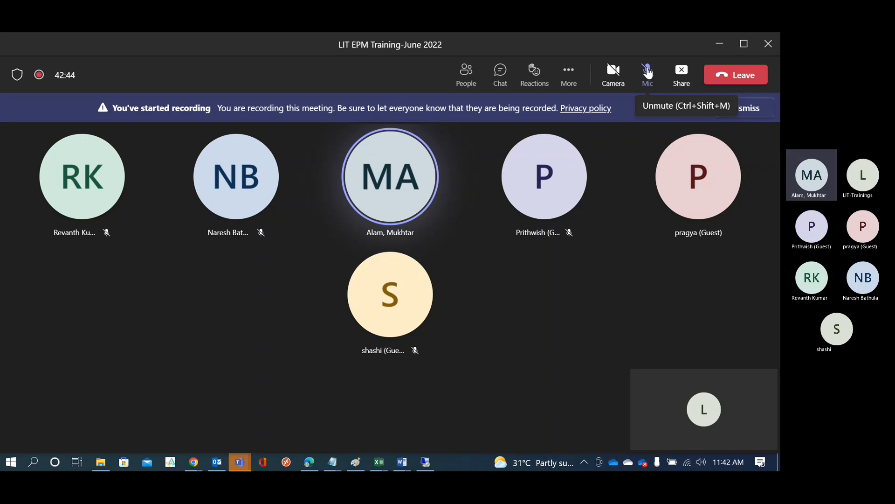
mouse_move(663, 151)
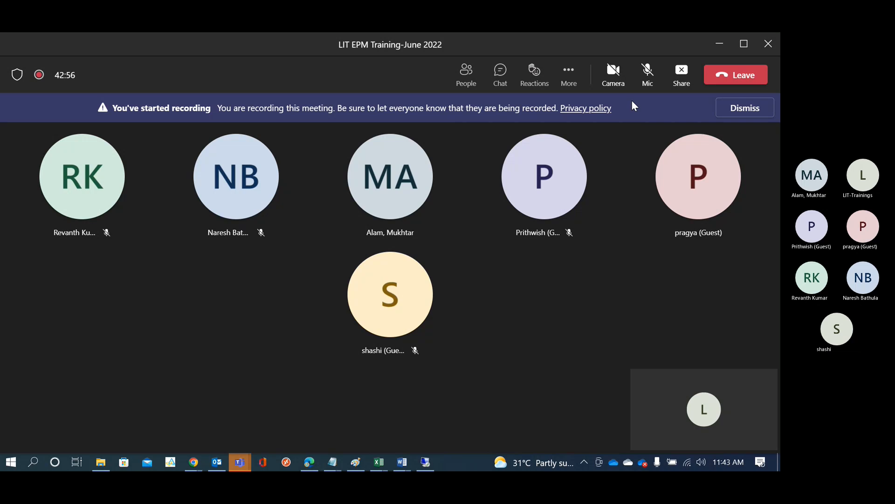
click(648, 70)
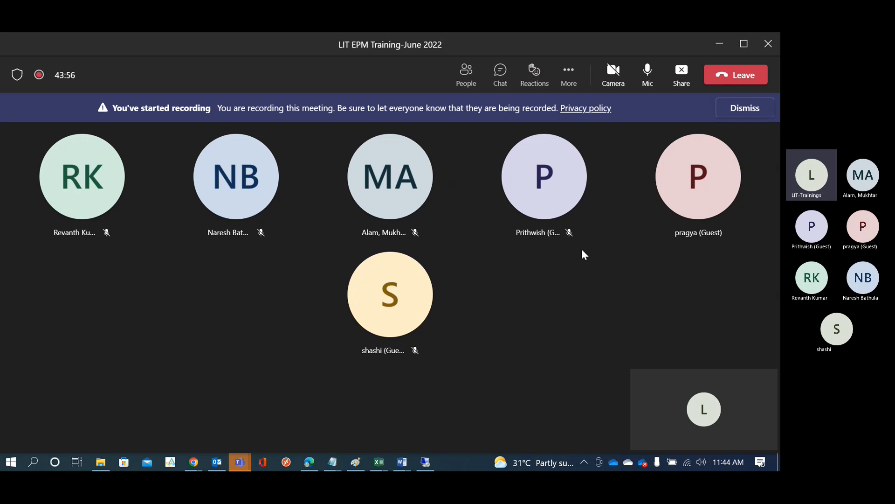
click(647, 71)
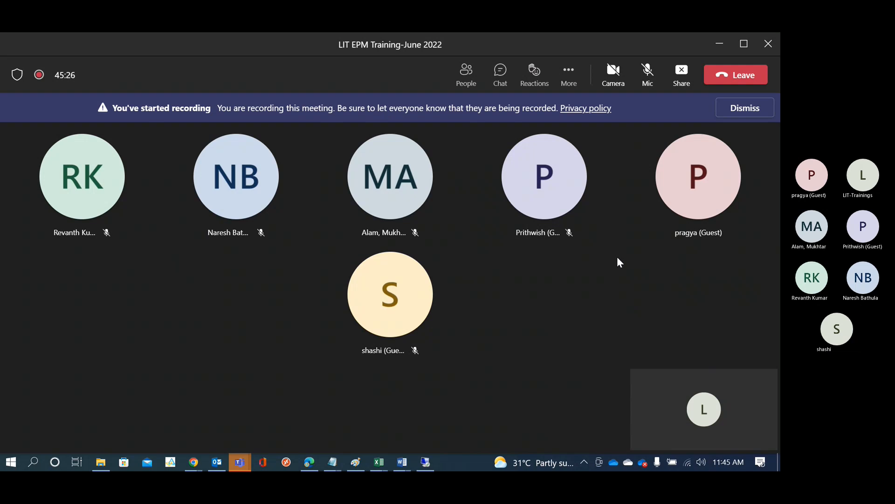
click(650, 75)
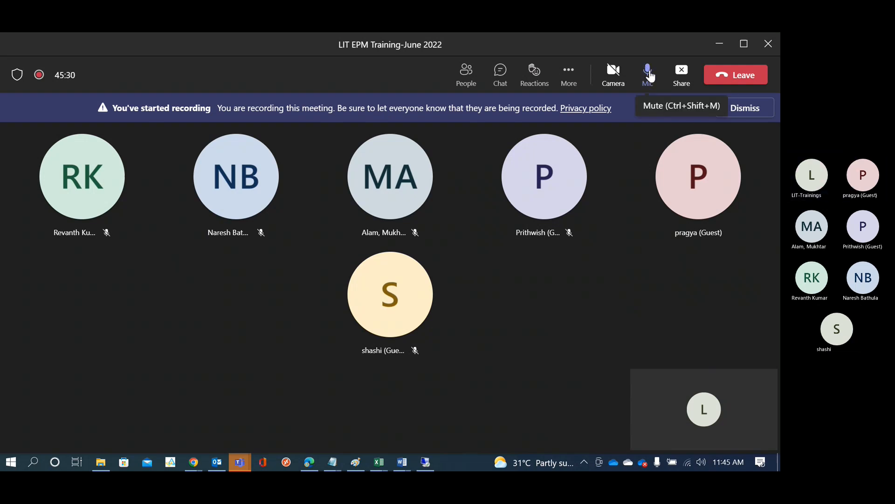
Acknowledge FinApp's successful creation and switch to the VirtualBox Linux terminal.
click(425, 463)
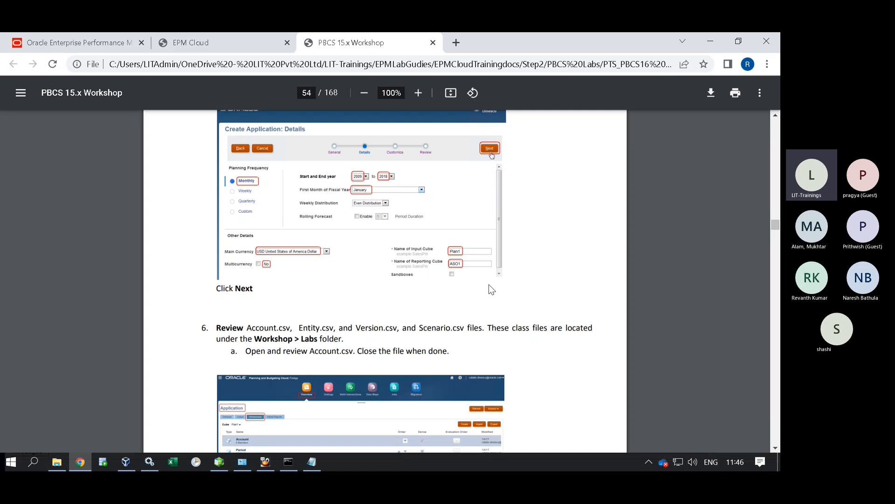
click(225, 42)
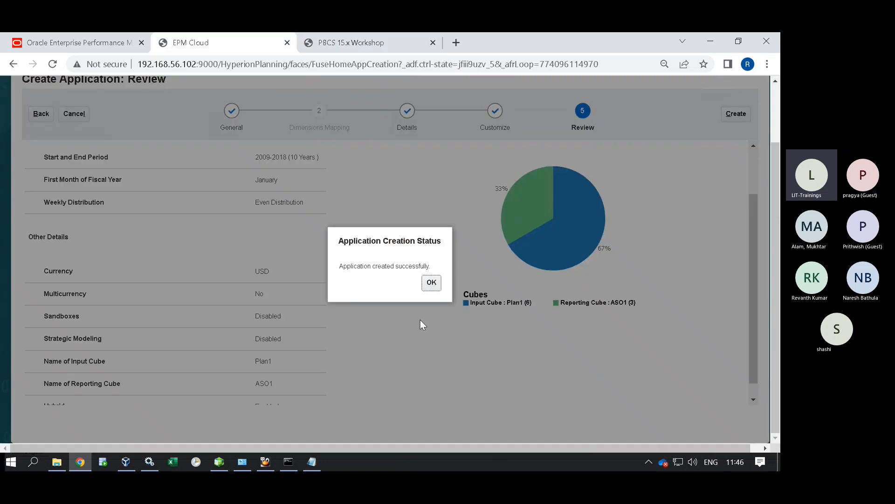
click(432, 283)
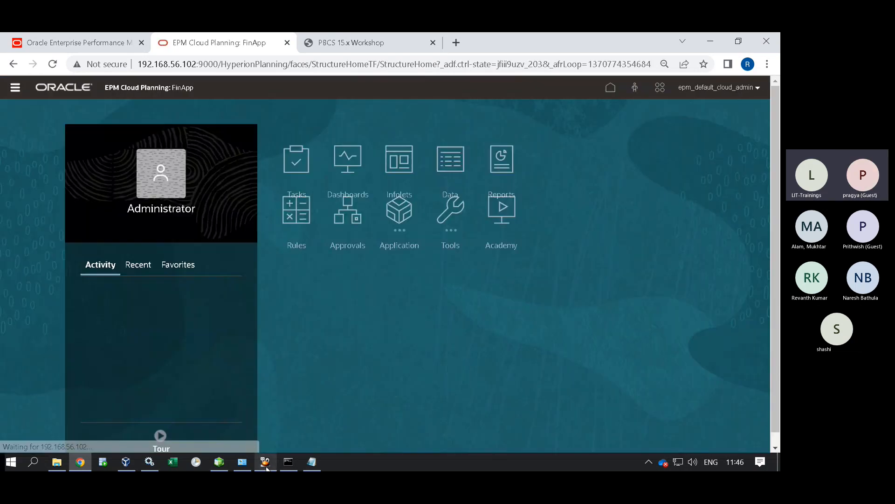
click(266, 463)
List the Essbase apps, print the path, then enter and list the FinApp folder.
text(ls)
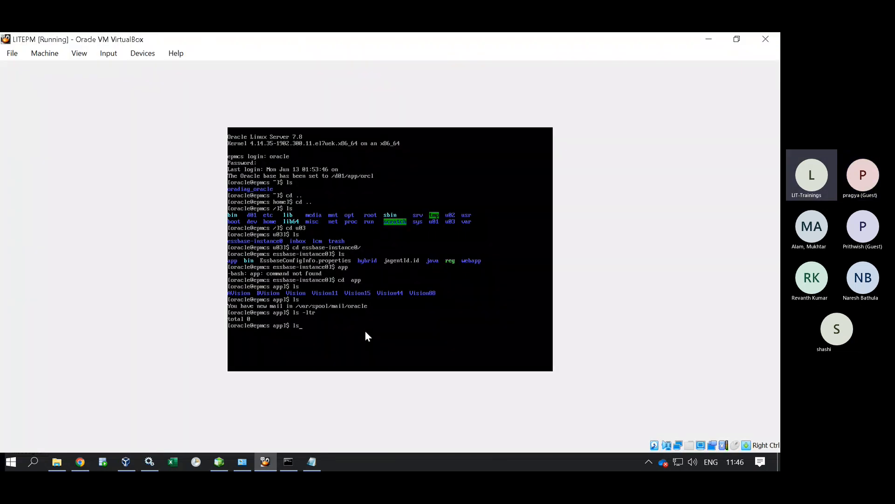
key(Return)
text(PWD)
key(BackSpace)
key(BackSpace)
key(BackSpace)
text(pwd)
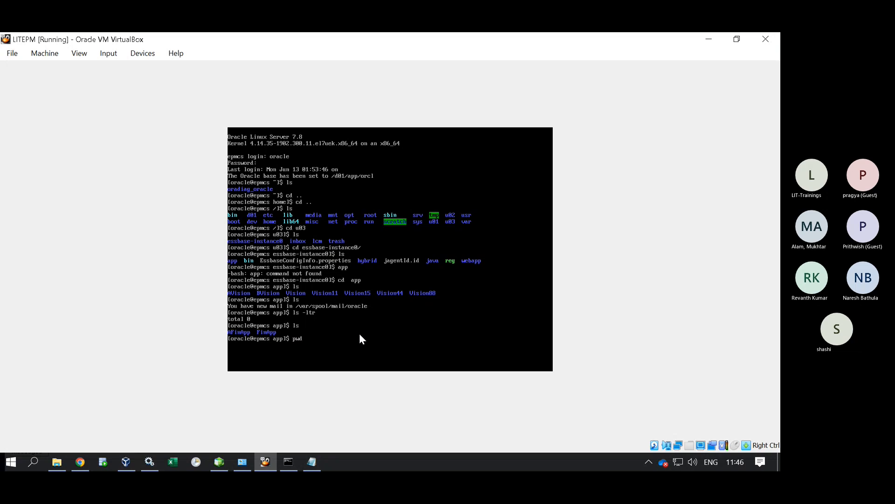
key(Return)
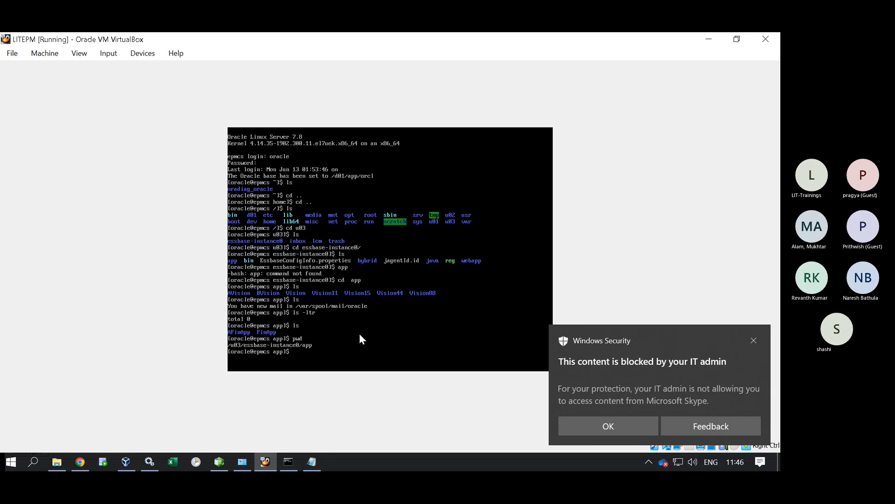
text(CD)
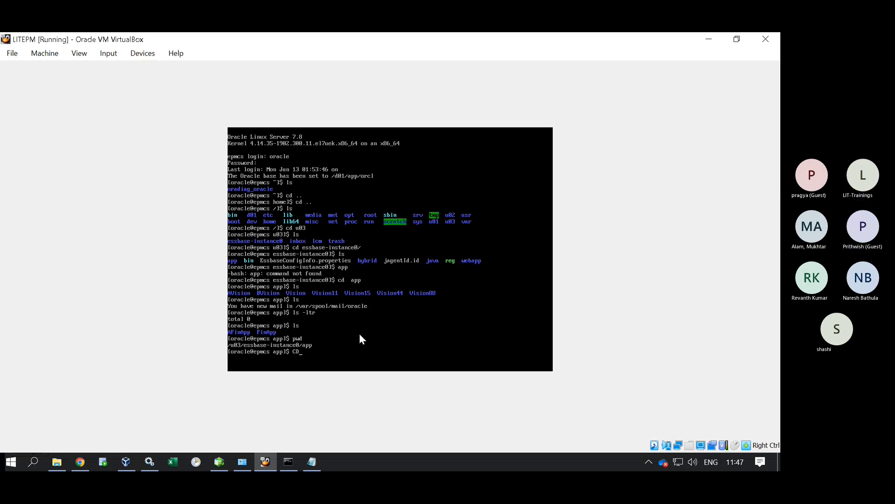
key(BackSpace)
text(cd)
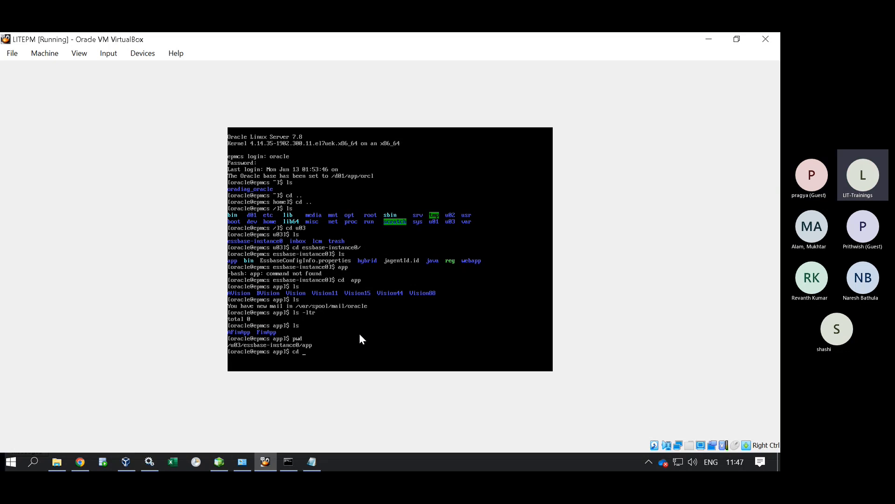
text( F)
key(Tab)
key(Return)
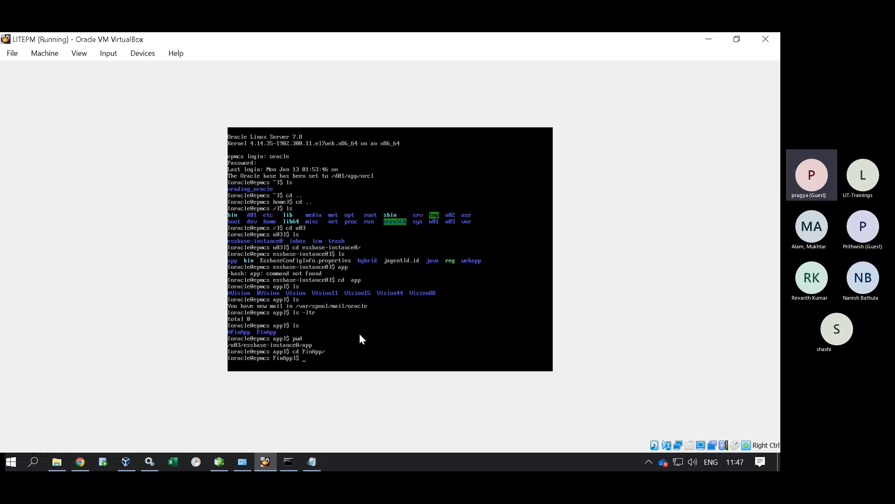
text(ls)
key(Return)
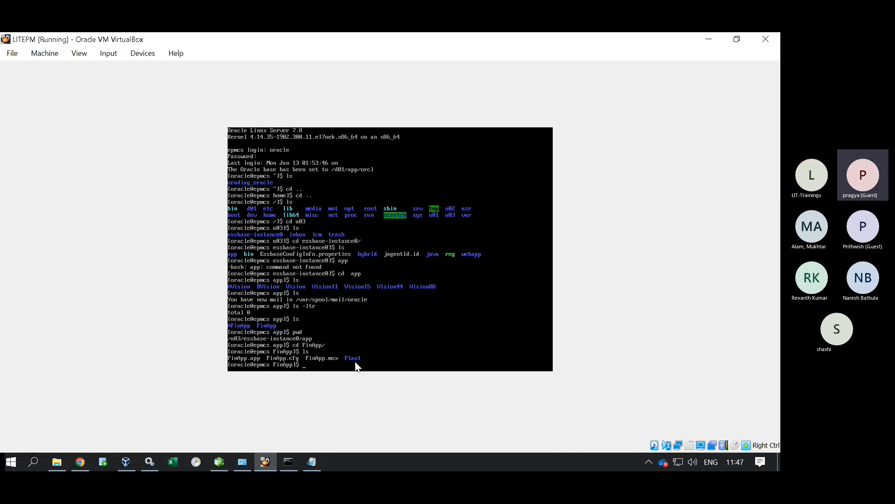
Enter Plan1/cube, list Plan1.esm, Plan1.otl and Plan1.tct, and print the path.
text(cd)
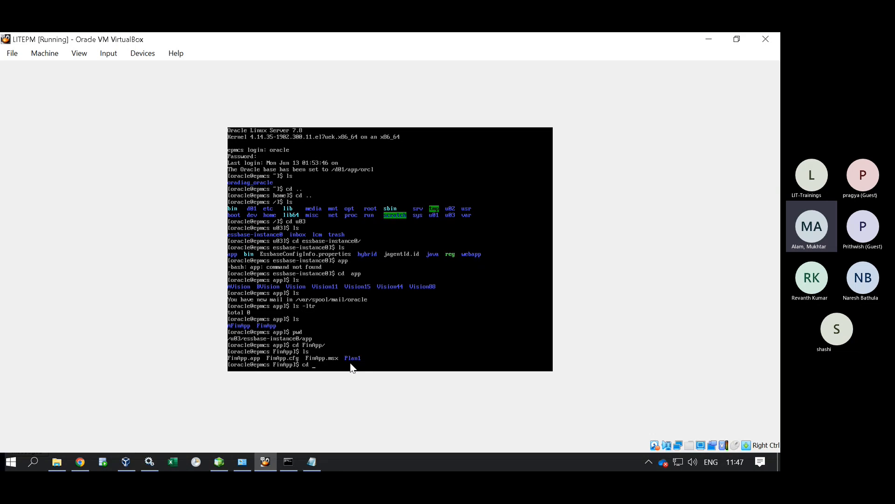
text( Plan1/)
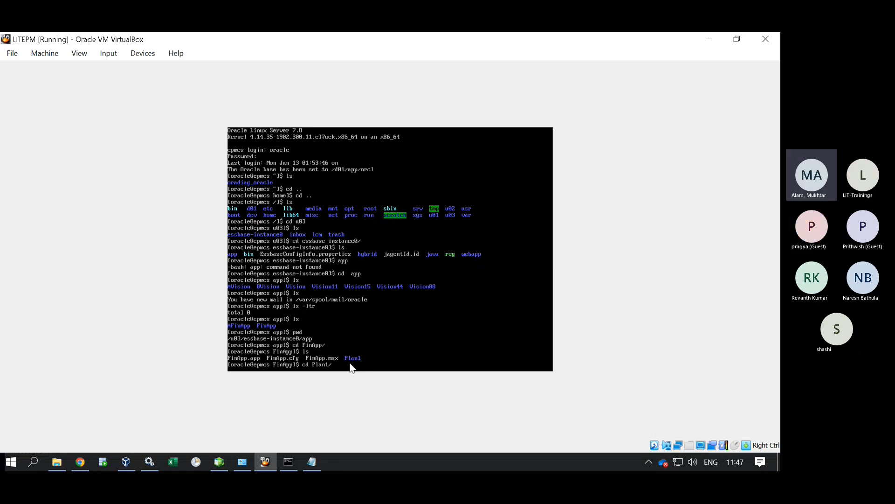
key(Return)
text(ls)
key(Return)
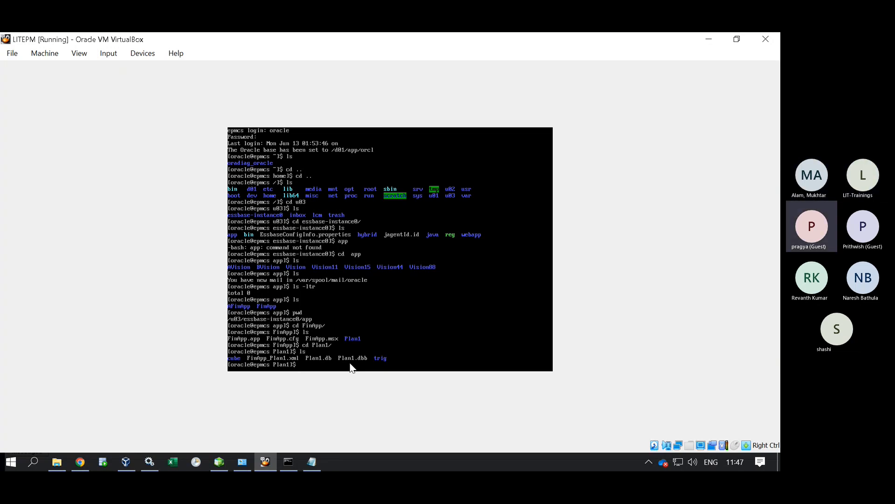
text(CD)
key(BackSpace)
key(BackSpace)
text(cd)
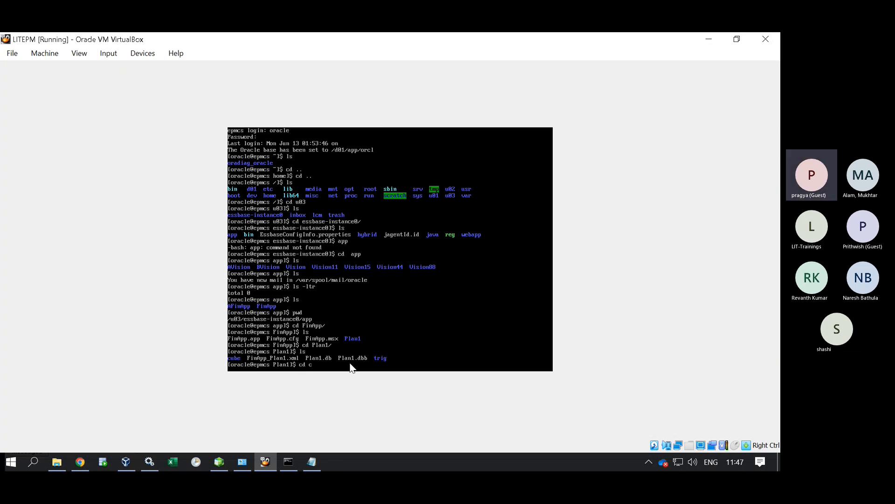
text( c)
key(Tab)
key(Return)
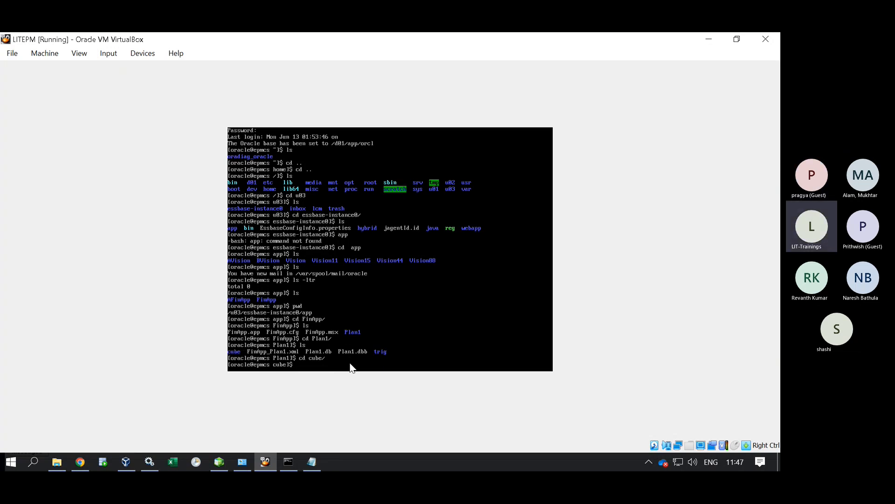
text(ls)
key(Return)
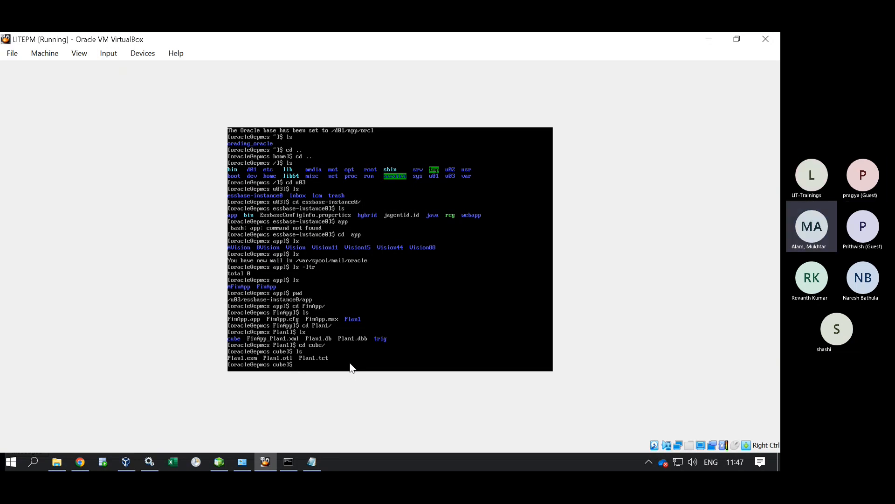
text(pwd)
key(Return)
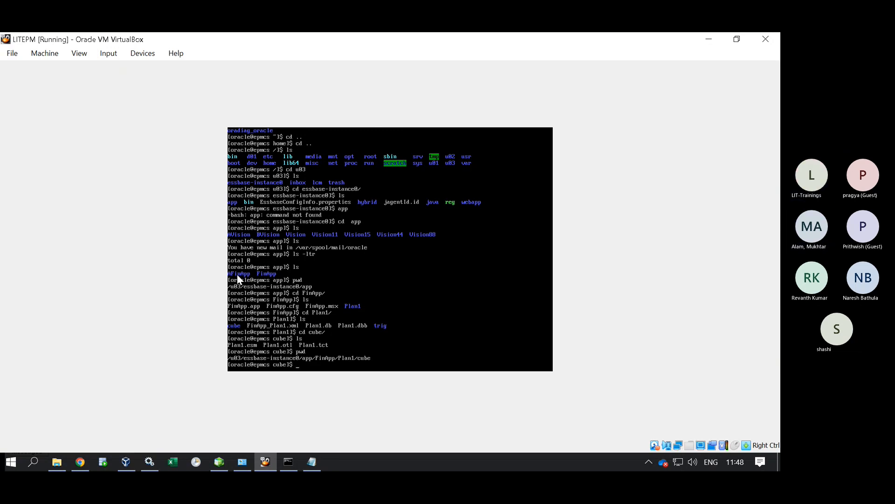
Move up two levels with cd .., enter the AFinApp folder and list its contents.
text(cd ..)
key(Return)
text(cd ..)
key(Return)
text(cd)
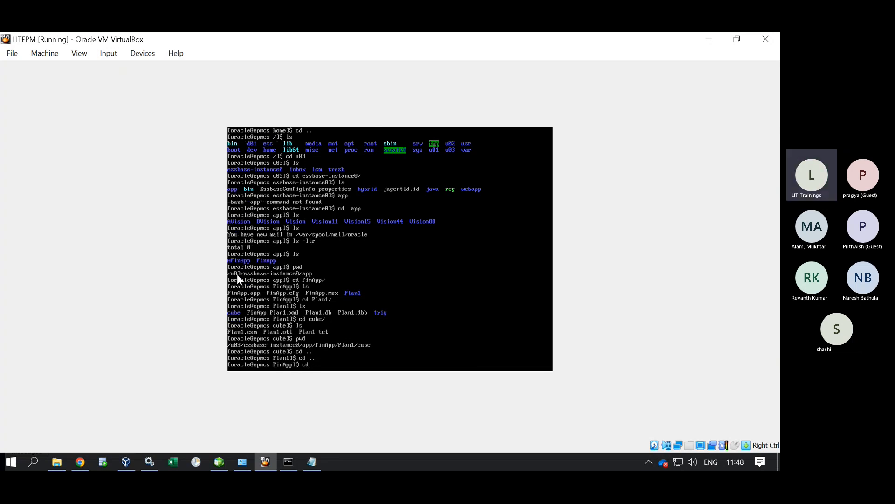
text( ..)
key(Return)
text(cd )
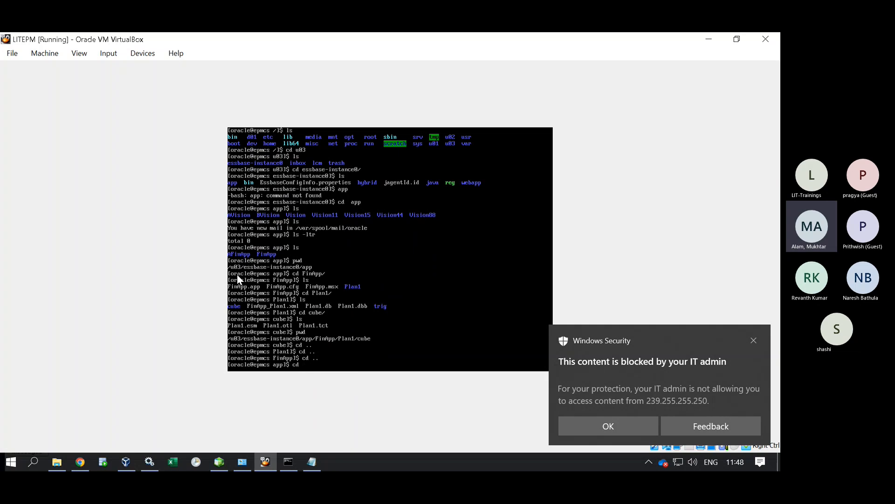
text(A)
key(Tab)
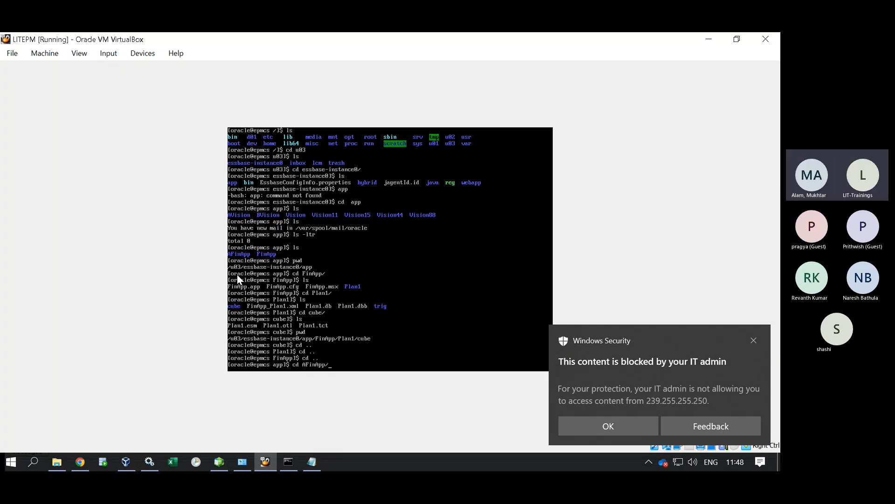
key(Return)
text(LSls)
key(Return)
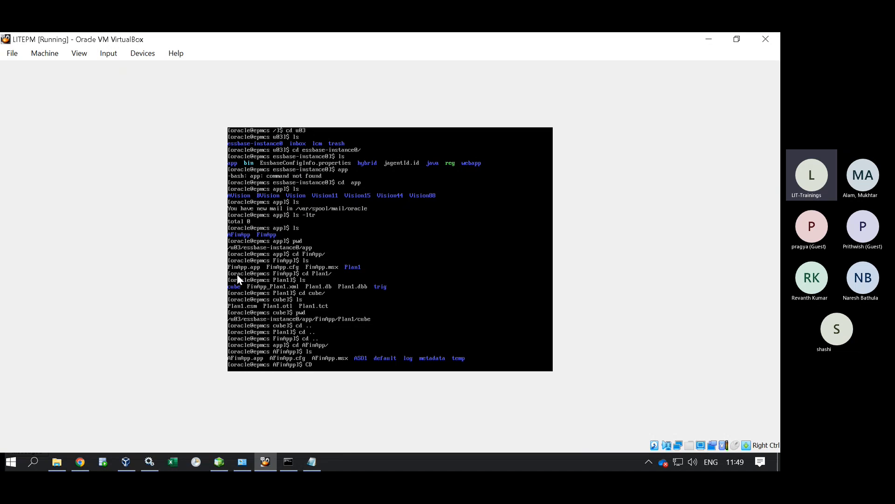
Enter ASO1, list its files and confirm the path /u03/essbase-instance0/app/AFinApp/ASO1.
text(cd ASO1)
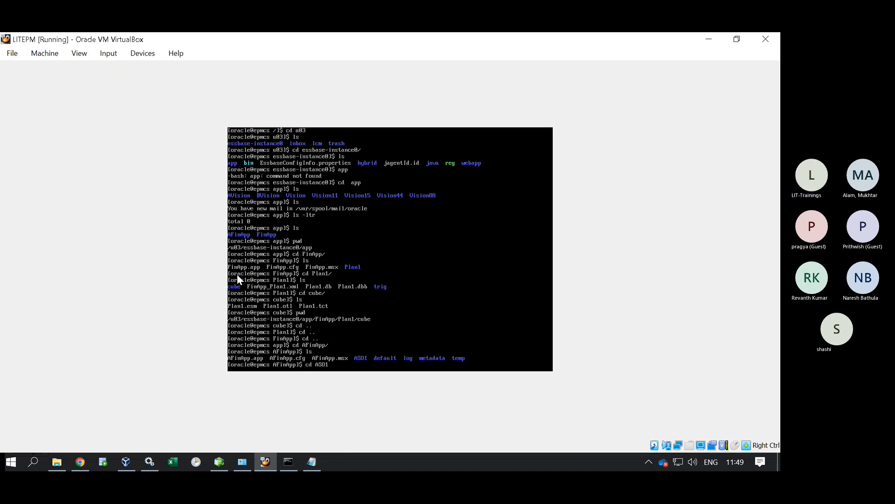
key(Return)
text(LS)
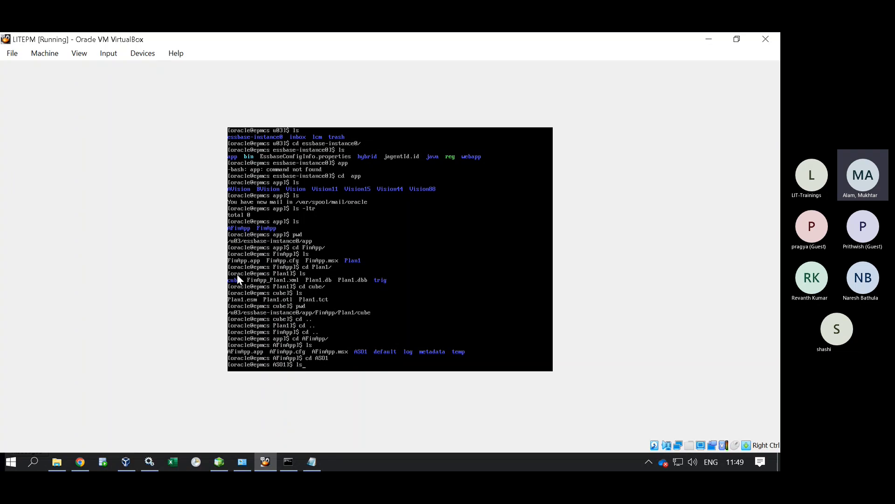
key(Return)
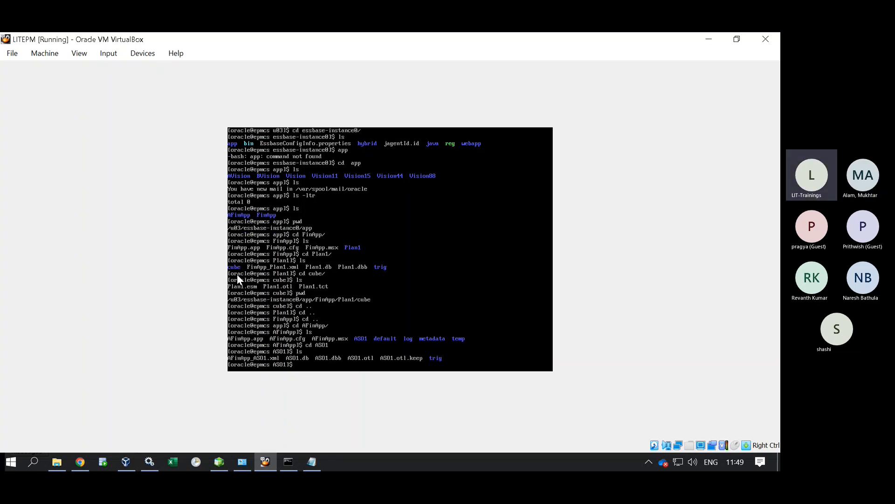
text(pwd)
key(Return)
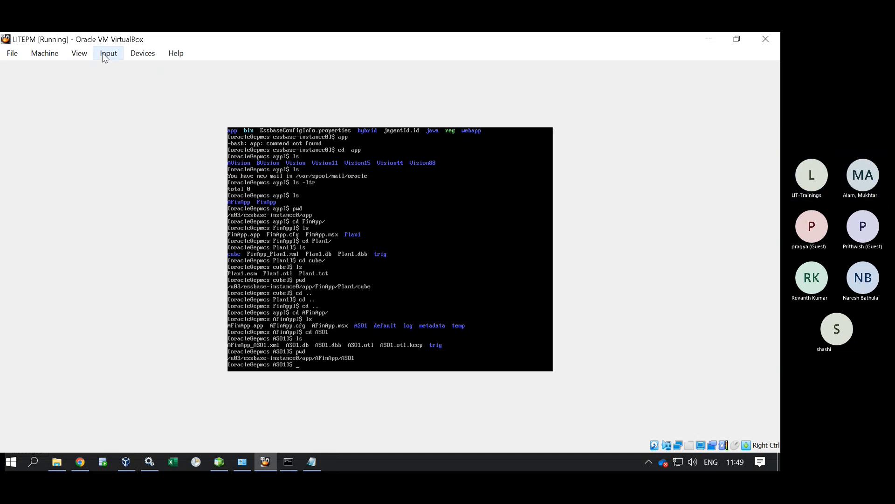
click(80, 55)
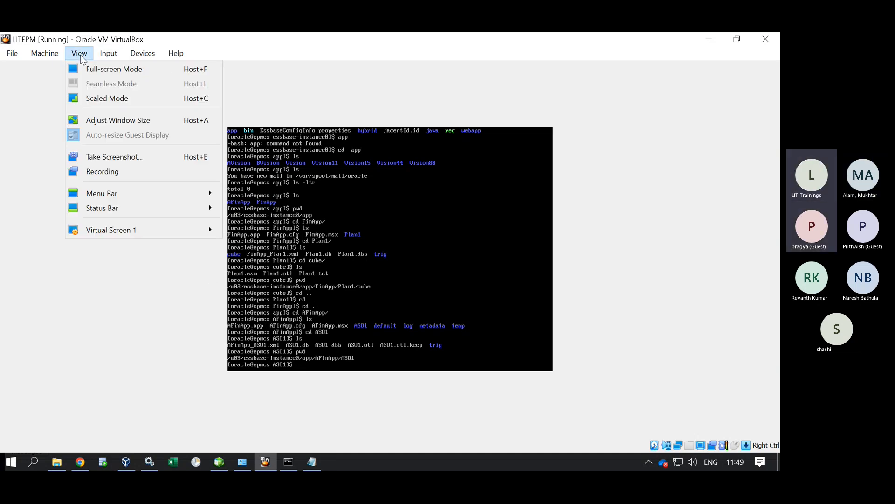
click(122, 72)
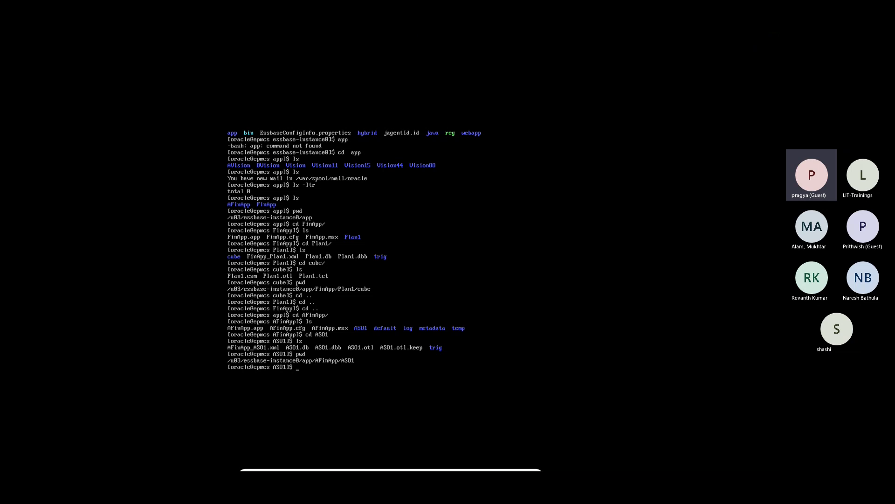
click(533, 470)
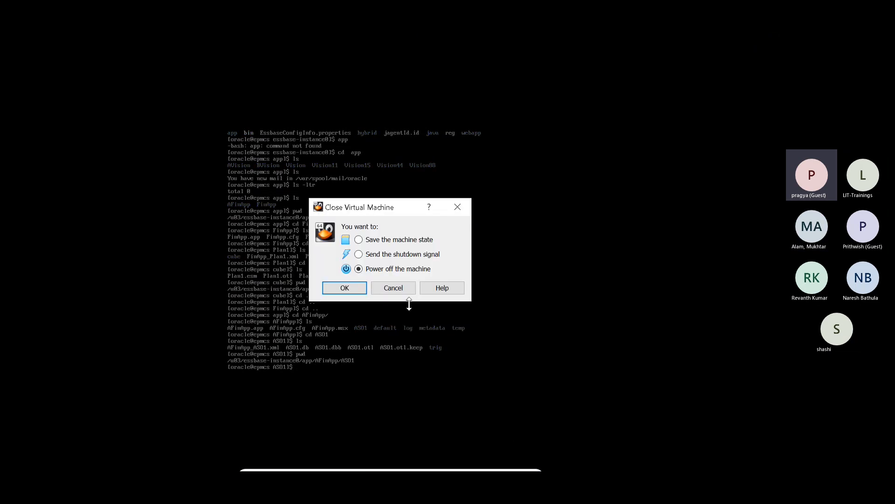
click(394, 287)
mouse_move(316, 468)
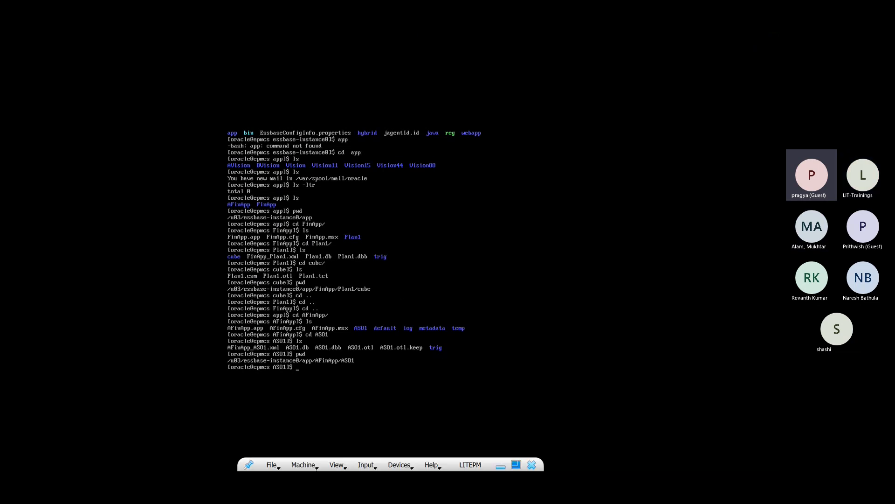
click(517, 464)
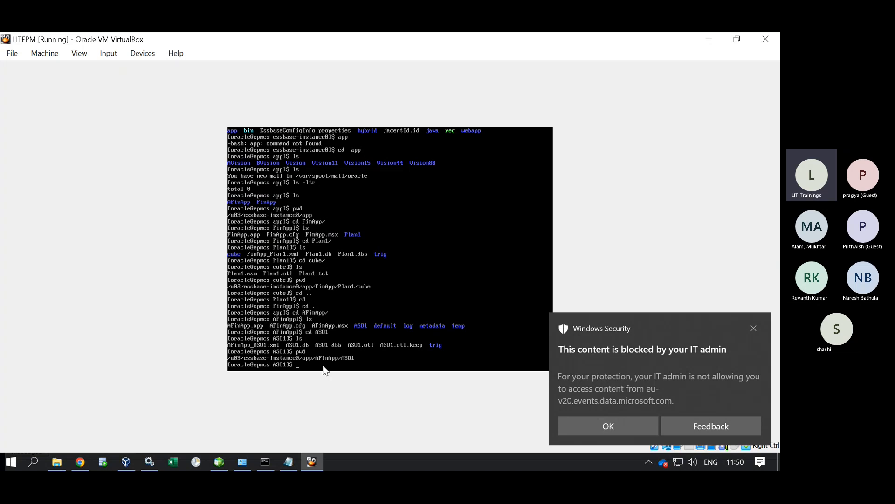
click(614, 427)
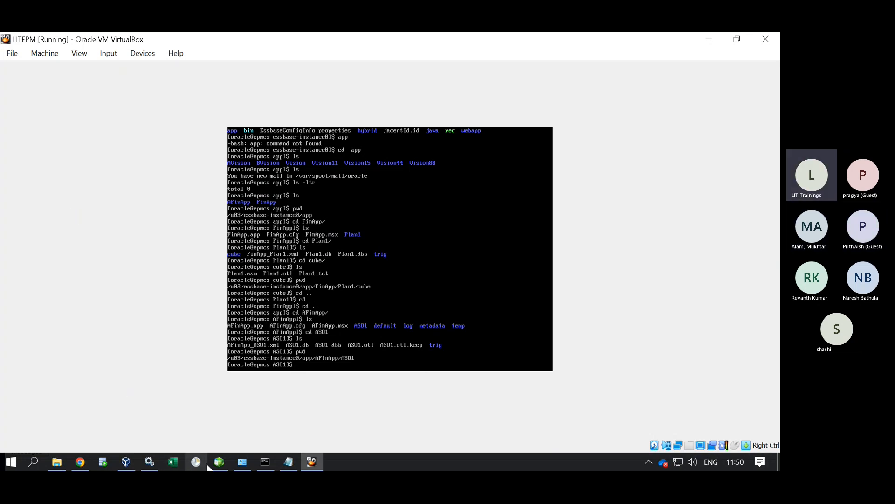
Bring up FinApp's Application overview in the Planning web app.
click(80, 462)
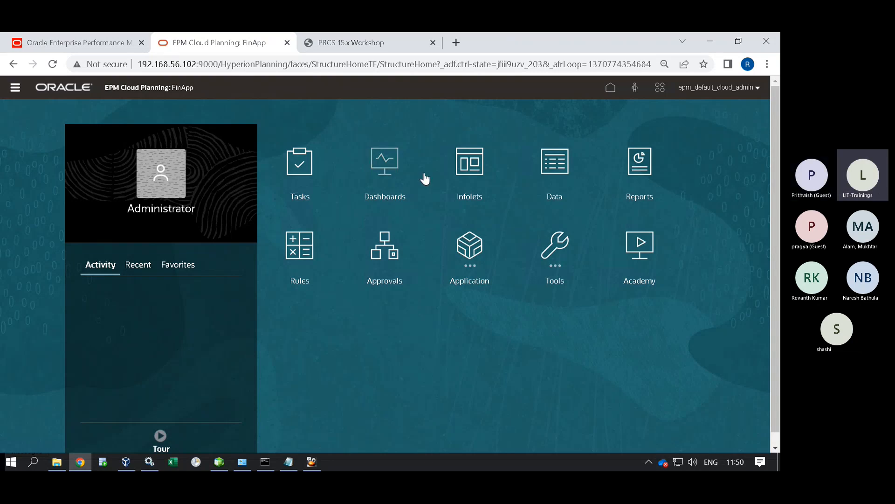
click(15, 87)
click(53, 294)
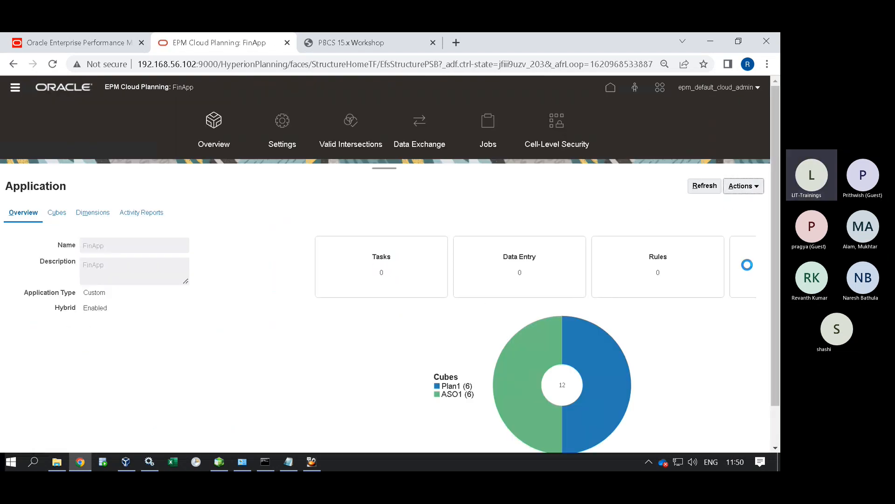
Create and run a database refresh, confirming it until the cube refresh completes.
click(743, 186)
click(698, 235)
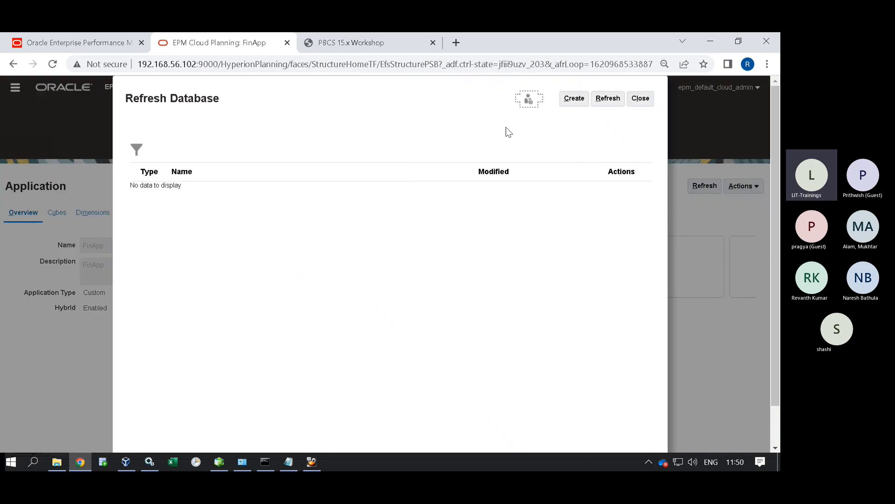
click(578, 99)
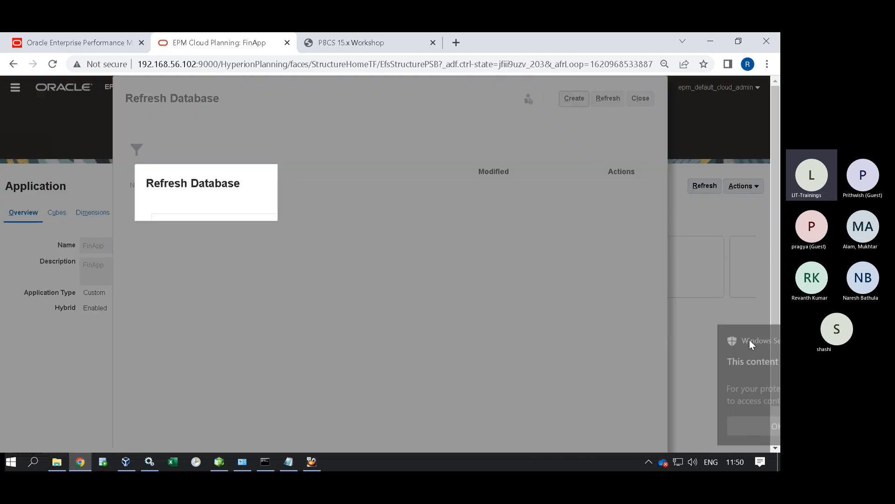
click(754, 341)
click(561, 185)
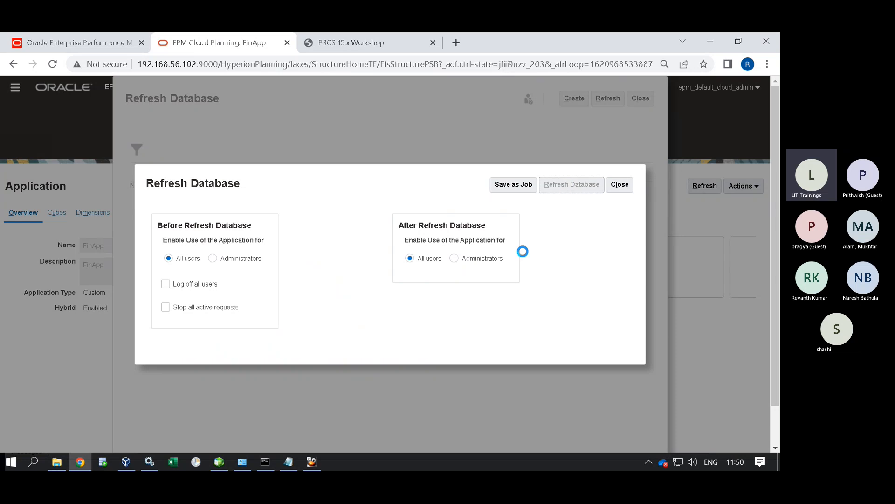
click(423, 291)
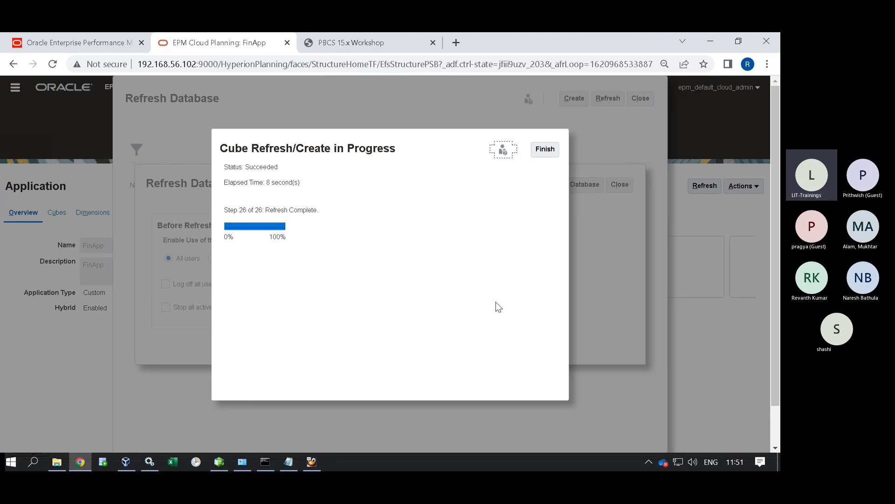
click(545, 150)
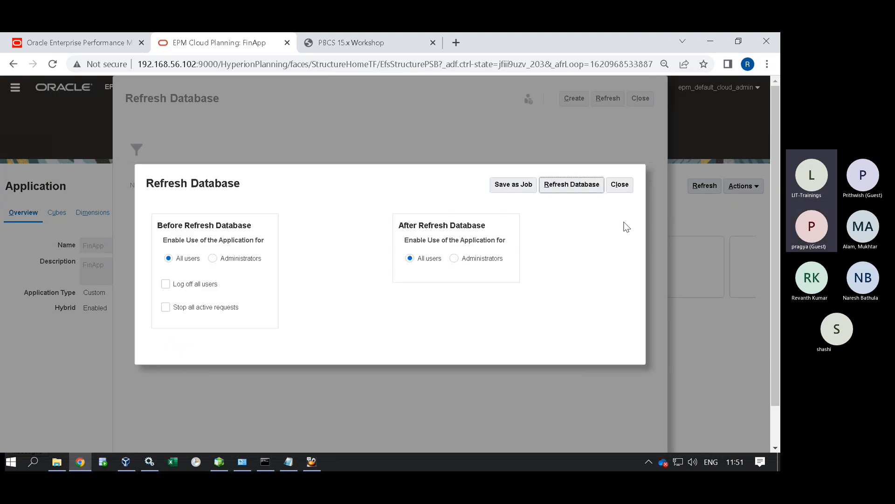
Close the refresh options and the Refresh Database page, returning to the overview.
click(620, 184)
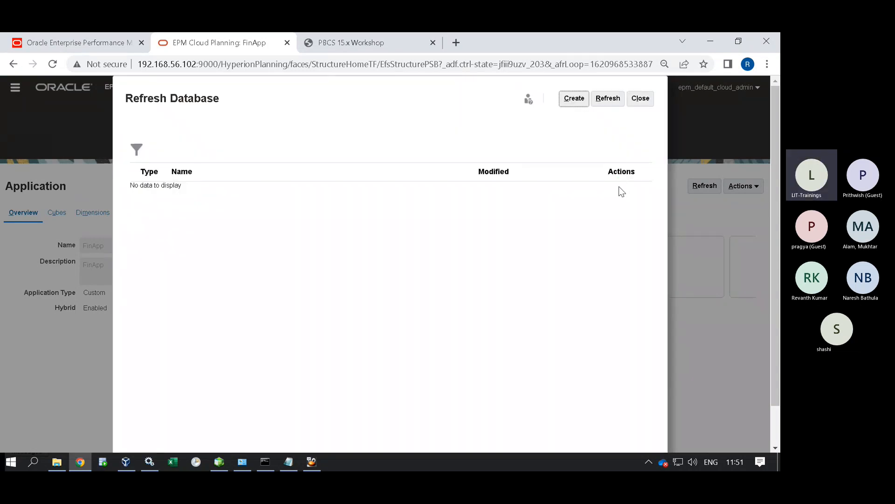
click(572, 98)
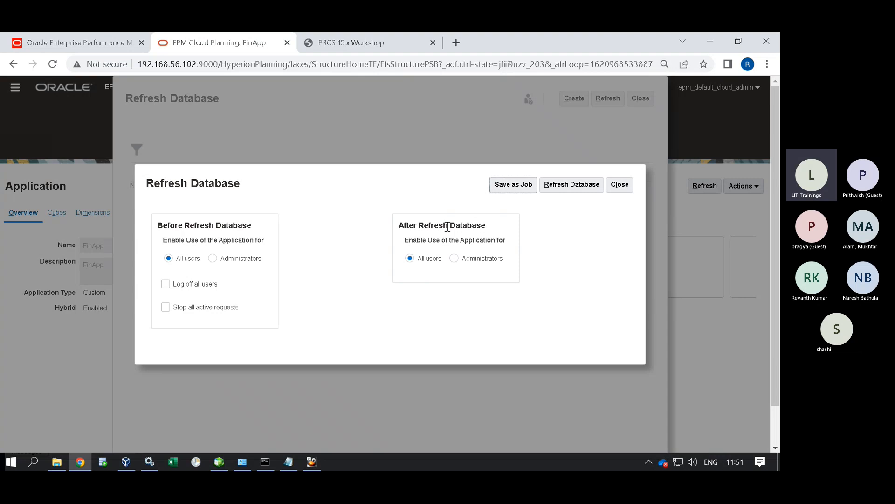
click(621, 184)
click(639, 99)
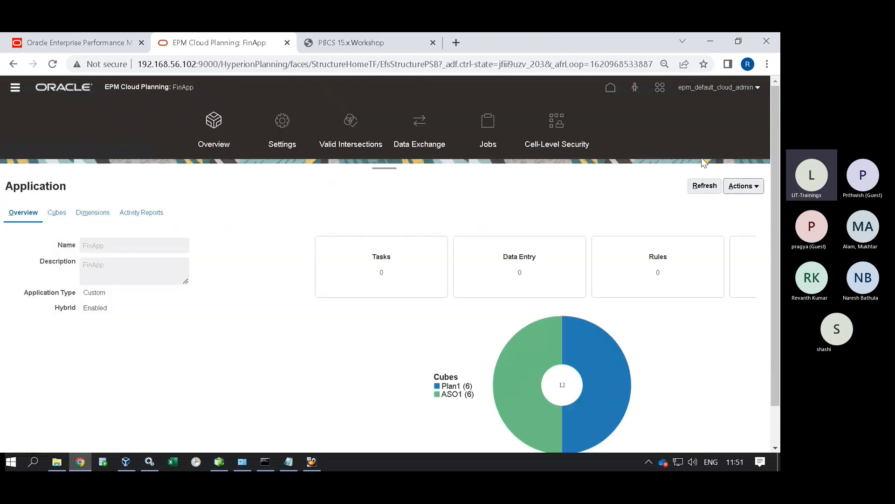
click(745, 186)
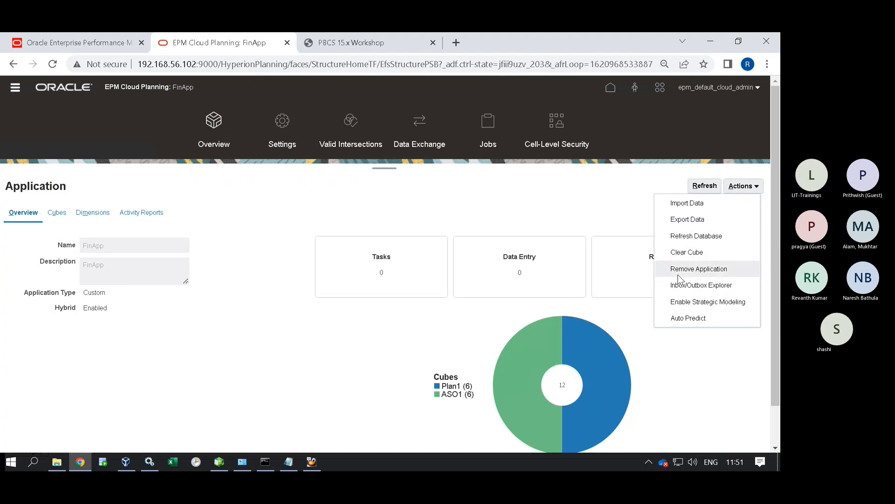
Show FinApp's Cubes tab listing the Plan1 and ASO1 cubes.
click(574, 189)
click(57, 214)
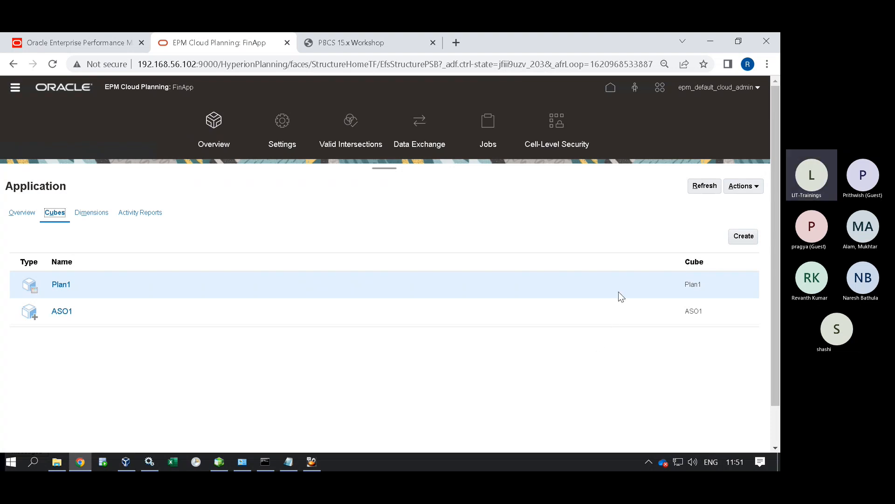
click(744, 185)
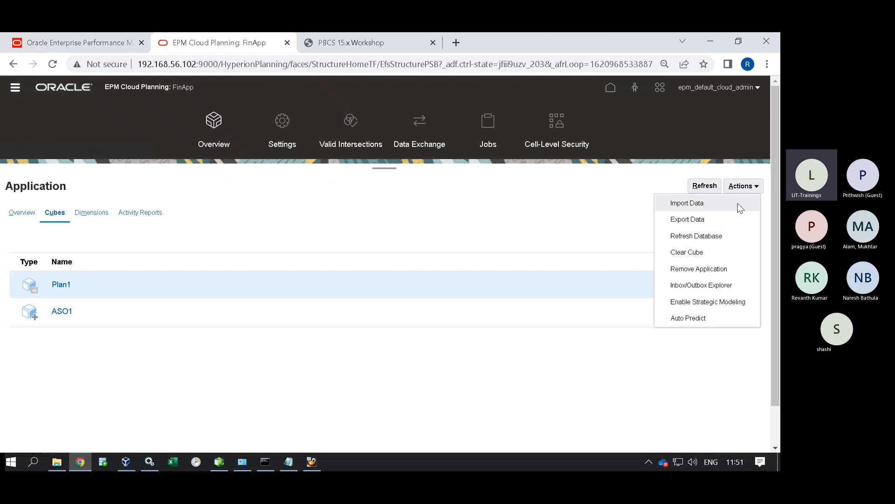
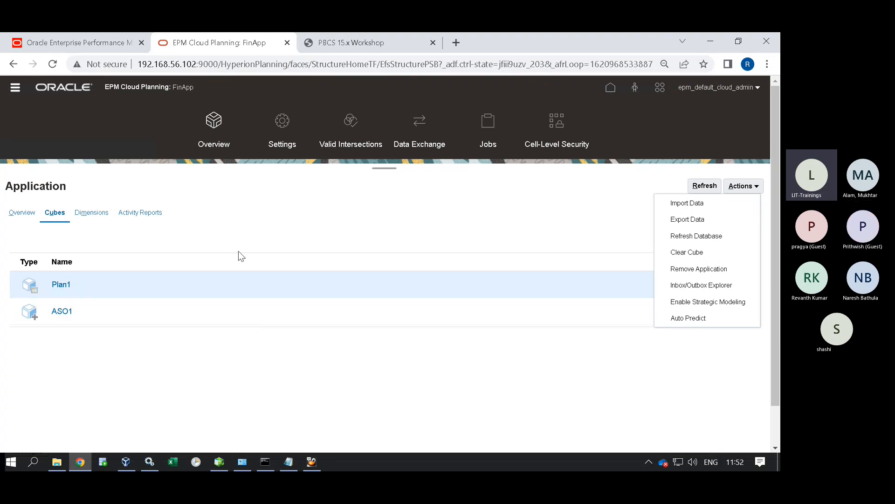
List the Plan1 cube's dimensions: Account, Period, Years, Scenario, Version and Entity.
click(297, 222)
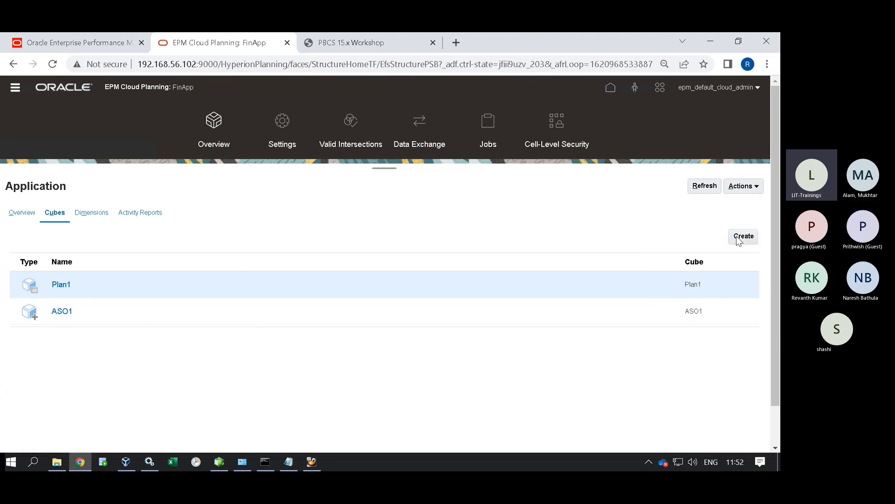
click(742, 187)
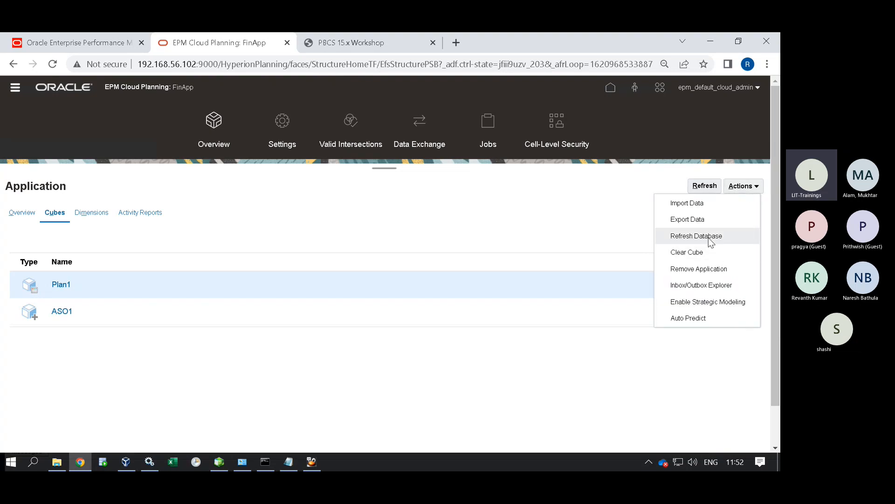
click(78, 213)
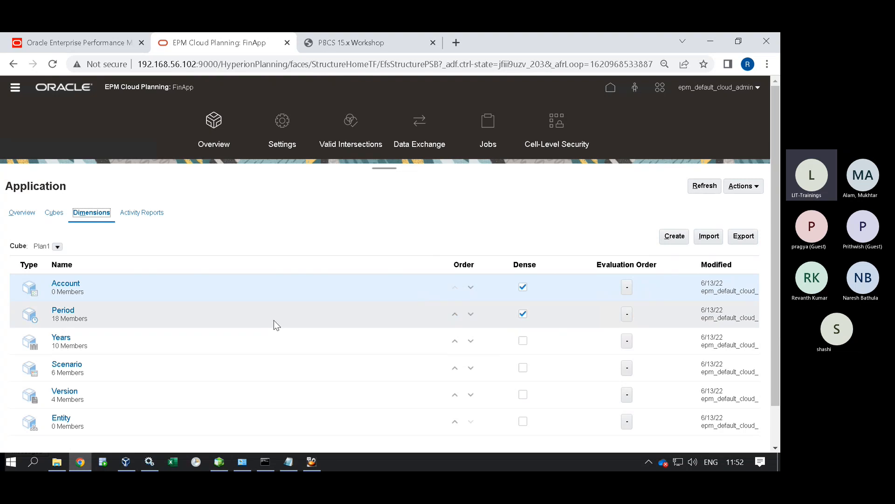
scroll(278, 323, down, 1)
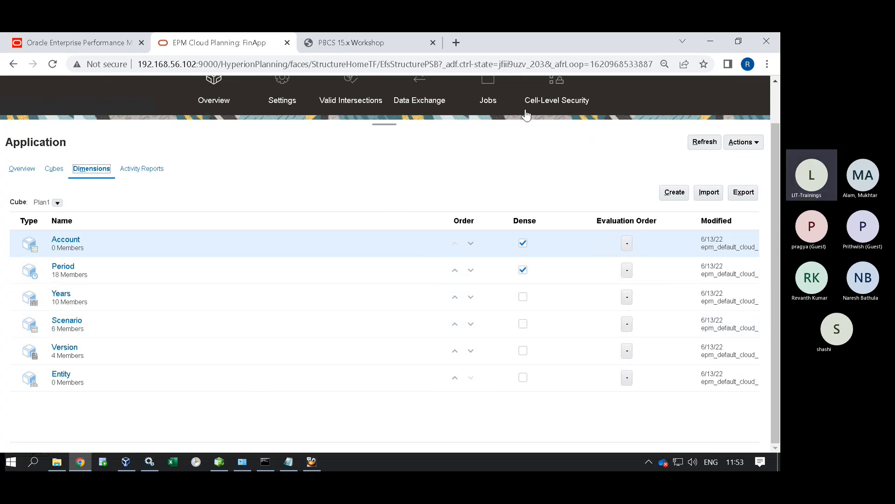
Scroll the PBCS 15.x Workshop guide from page 54 to page 61's Plan2 and Plan3 steps.
click(325, 44)
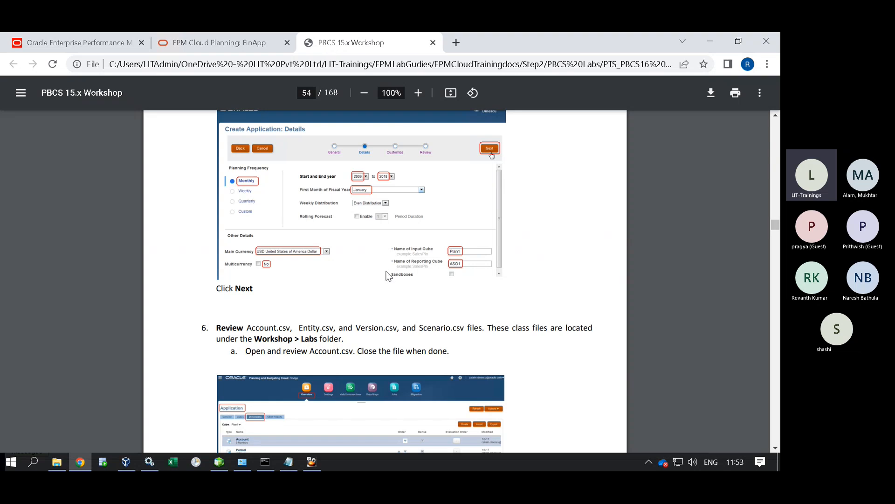
scroll(389, 266, down, 6)
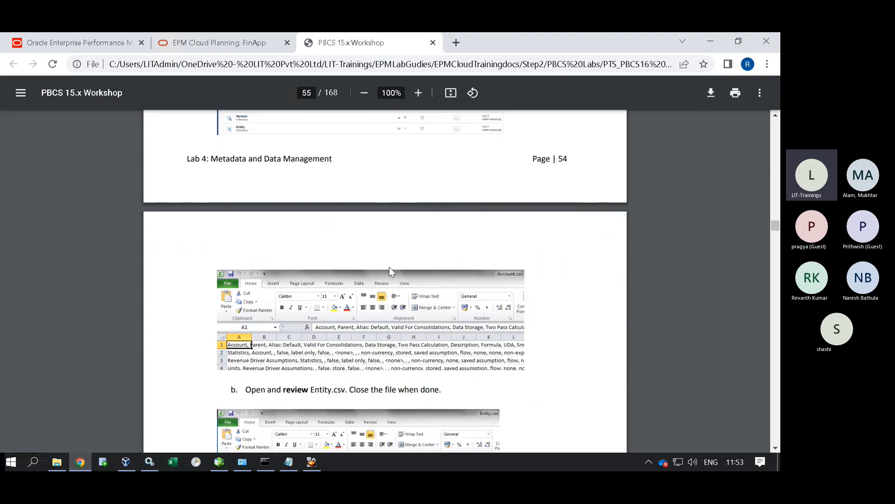
scroll(390, 271, down, 15)
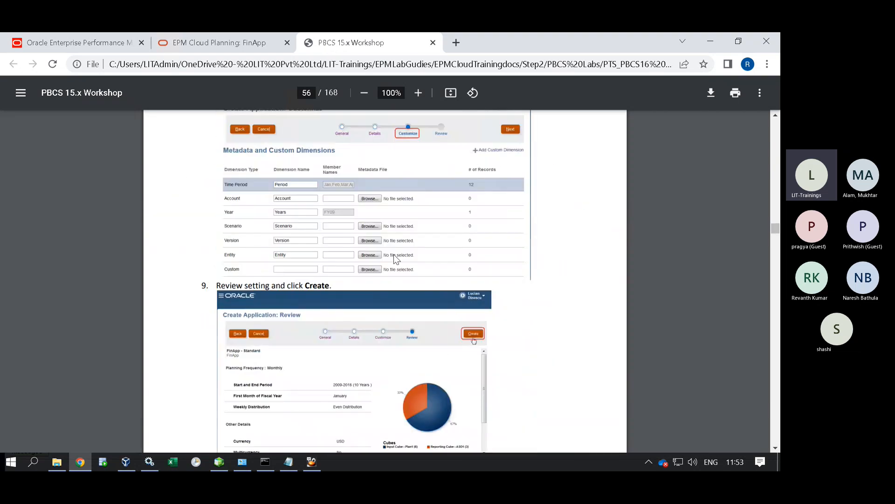
scroll(394, 254, down, 5)
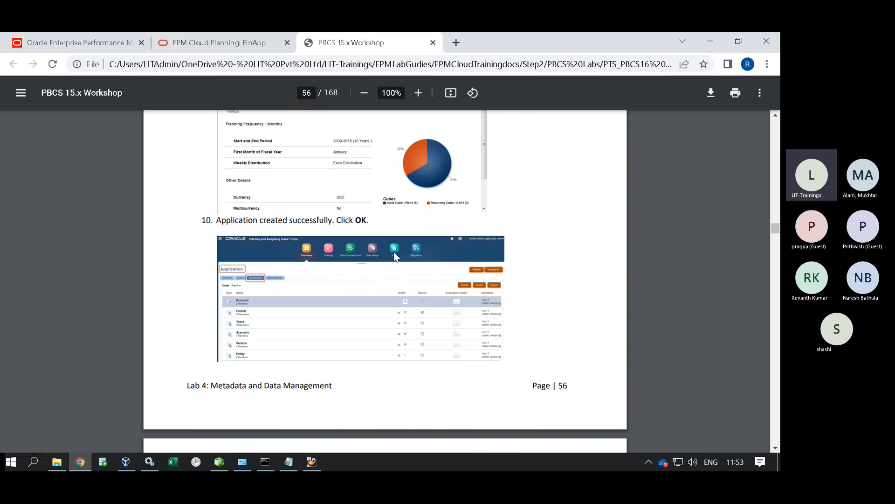
scroll(393, 255, up, 4)
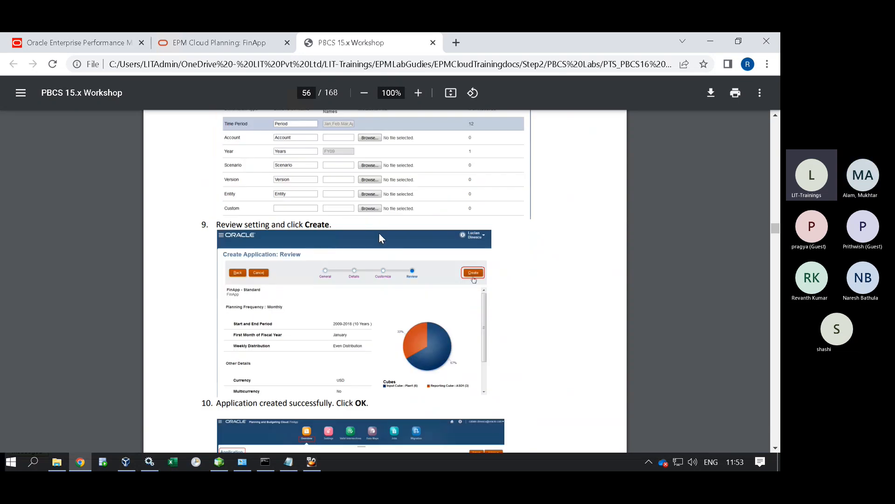
scroll(382, 230, down, 10)
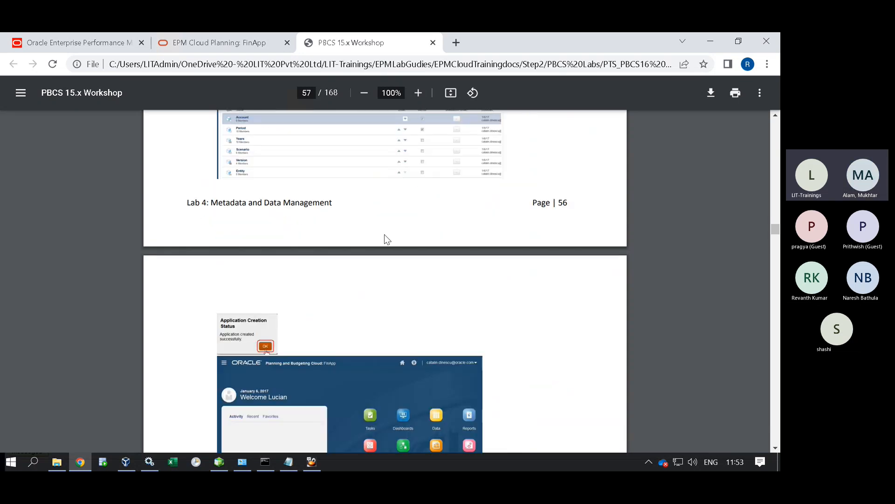
scroll(385, 236, down, 20)
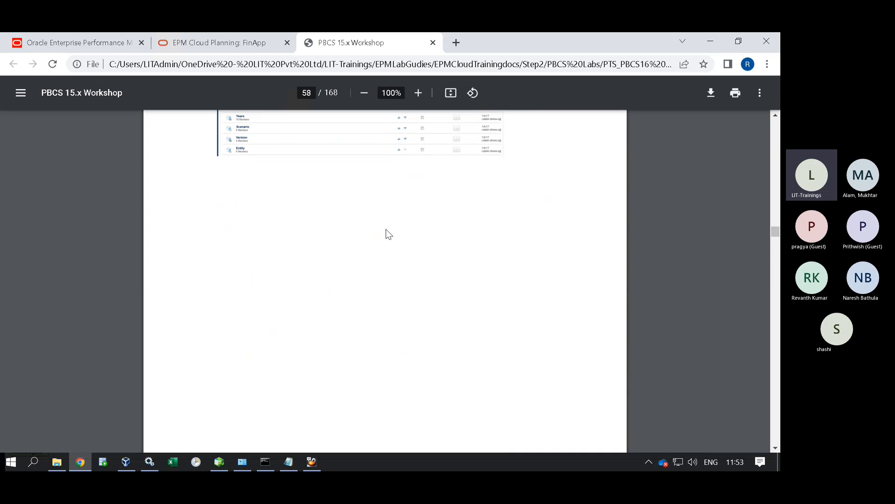
scroll(385, 232, down, 4)
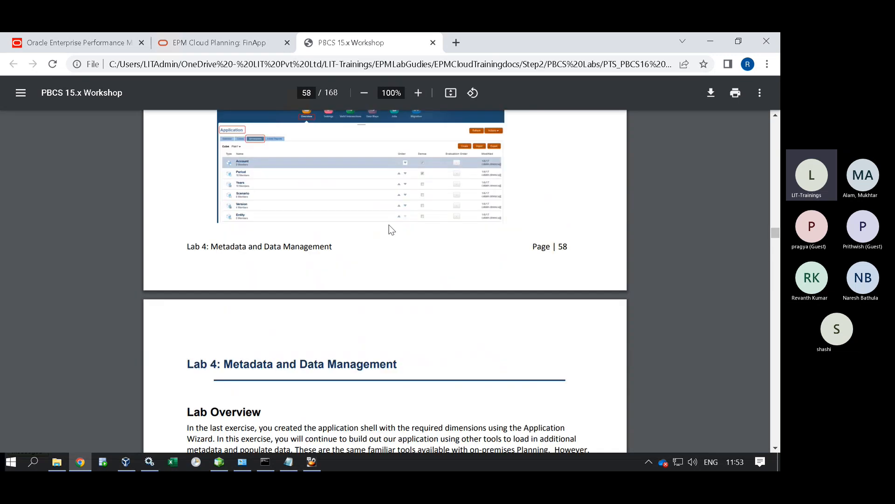
scroll(392, 229, down, 5)
scroll(390, 229, down, 11)
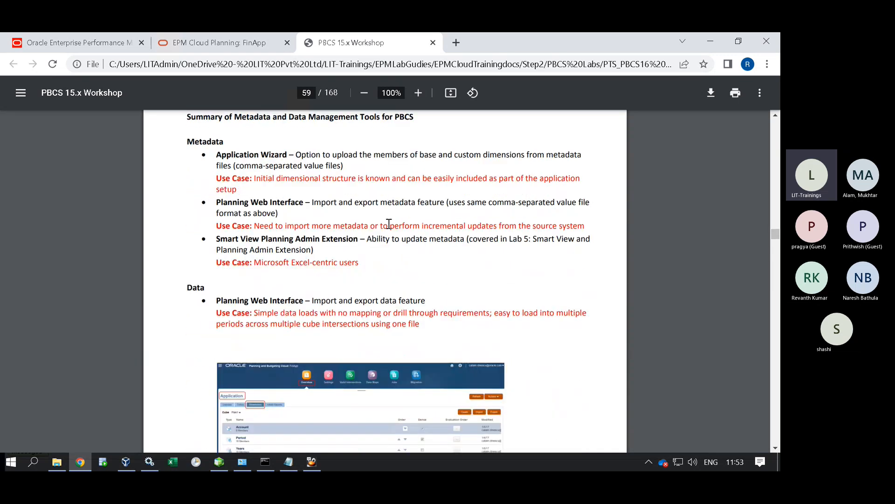
scroll(391, 227, down, 4)
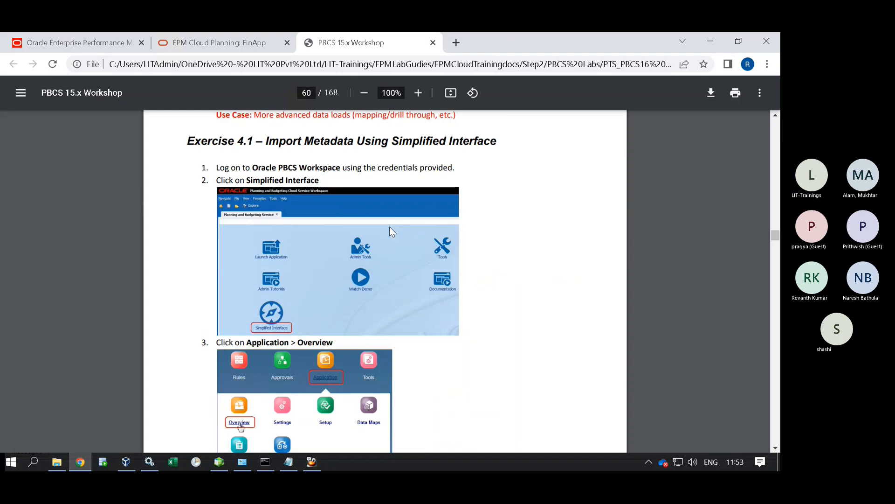
scroll(391, 229, down, 17)
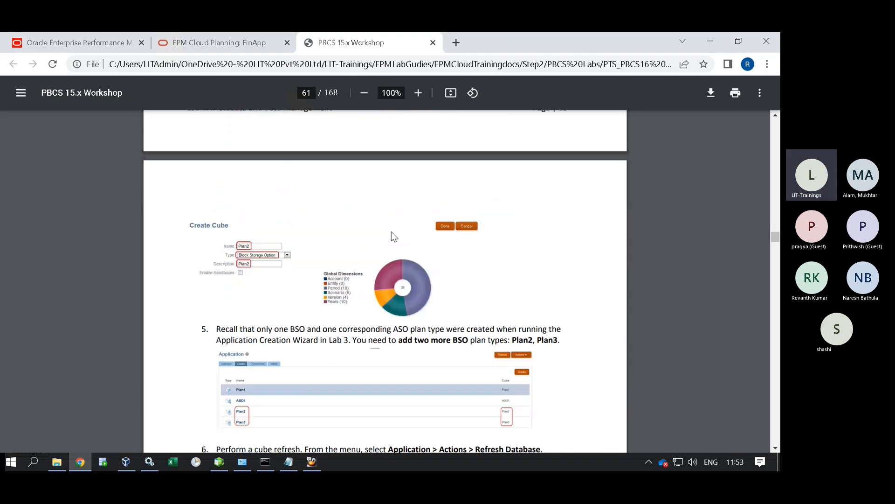
scroll(322, 233, down, 3)
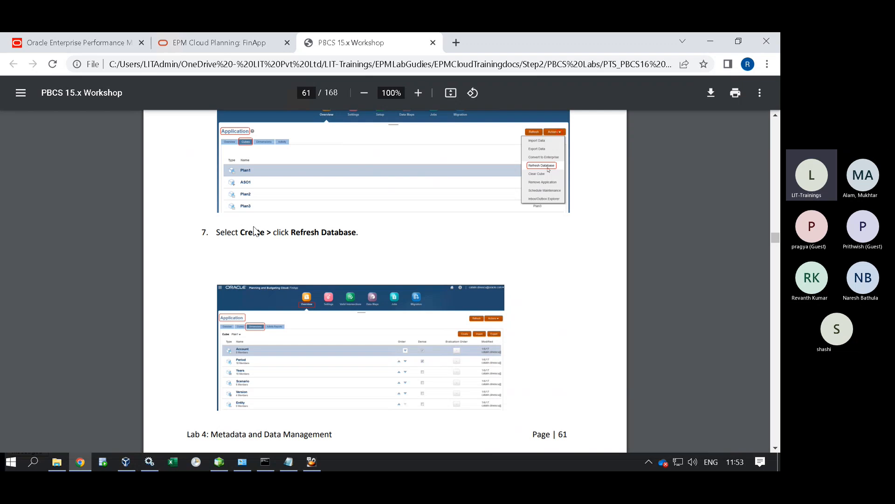
Create a Block Storage Option cube named Plan2 with description Plan2.
click(211, 45)
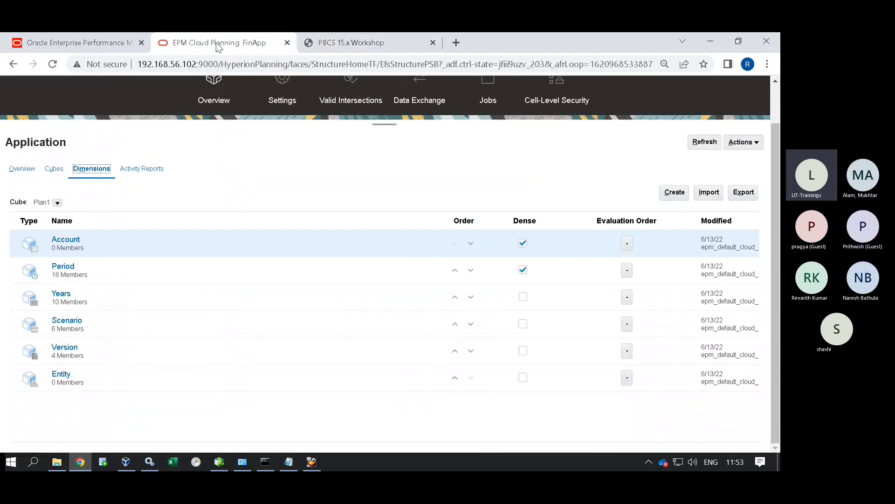
click(53, 169)
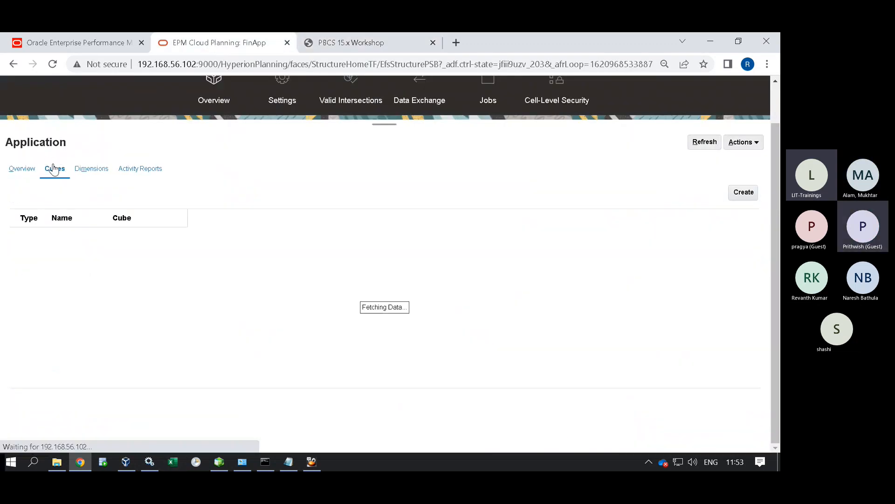
click(743, 192)
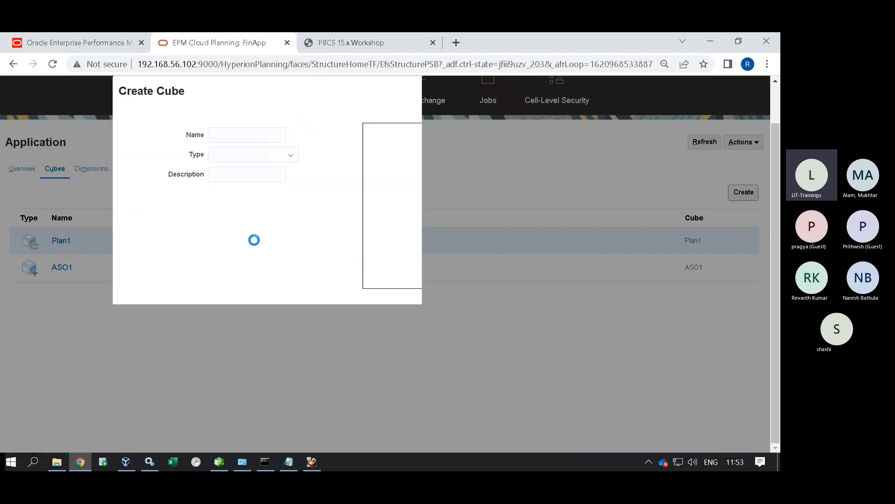
click(240, 135)
text(Pla)
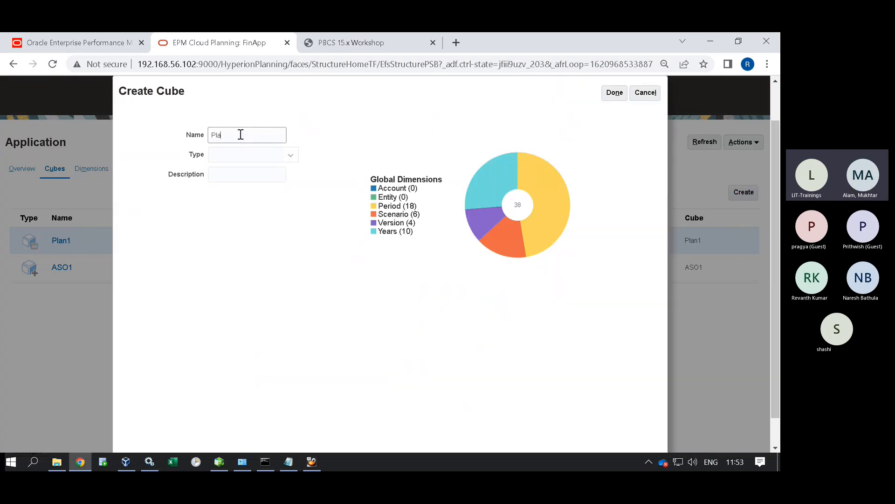
text(n2)
key(Tab)
key(shift+Tab)
click(222, 156)
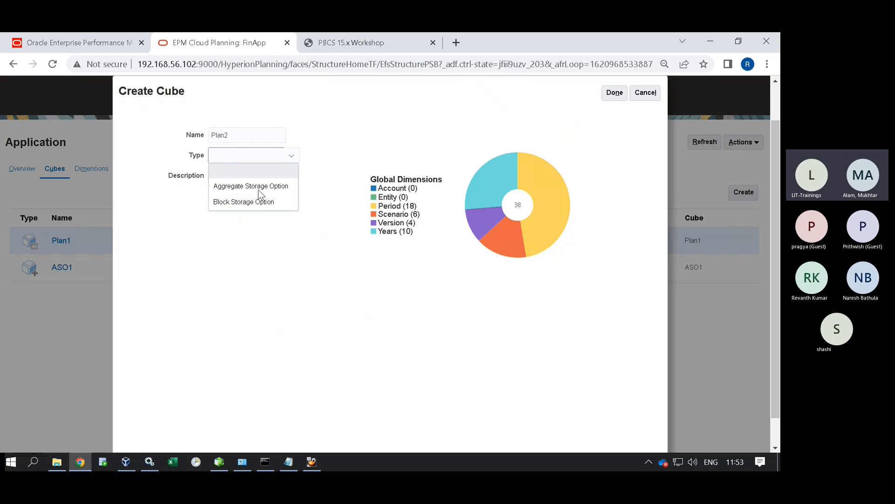
click(243, 201)
click(238, 176)
text(Plan2)
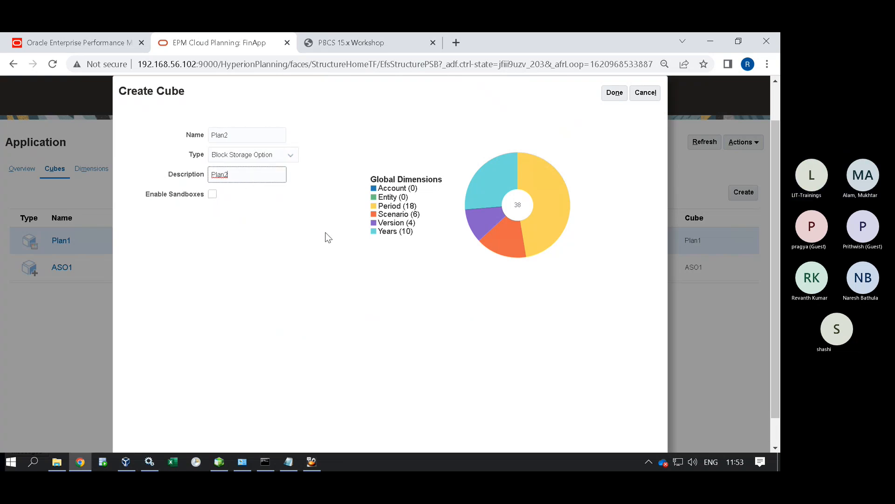
click(615, 95)
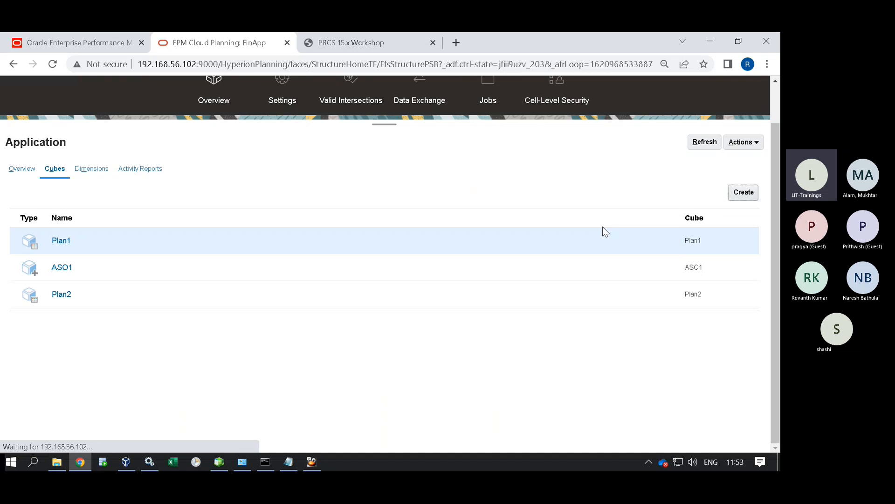
Create a second Block Storage Option cube named Plan3.
click(743, 192)
click(241, 135)
text(Plan2)
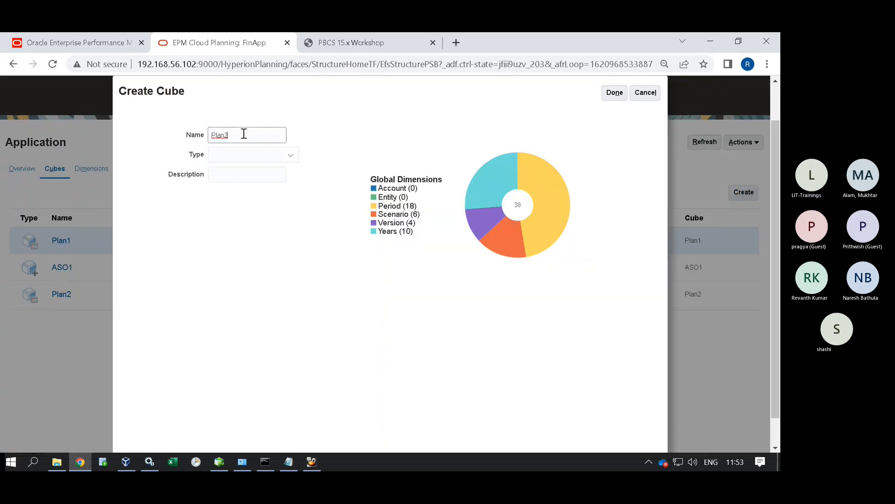
key(BackSpace)
text(3)
drag(244, 134, 125, 127)
click(246, 174)
click(250, 155)
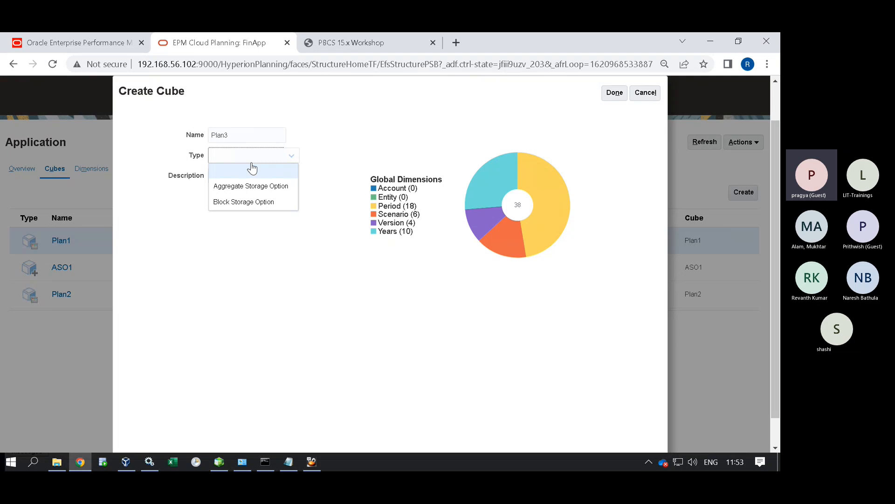
click(249, 200)
click(619, 92)
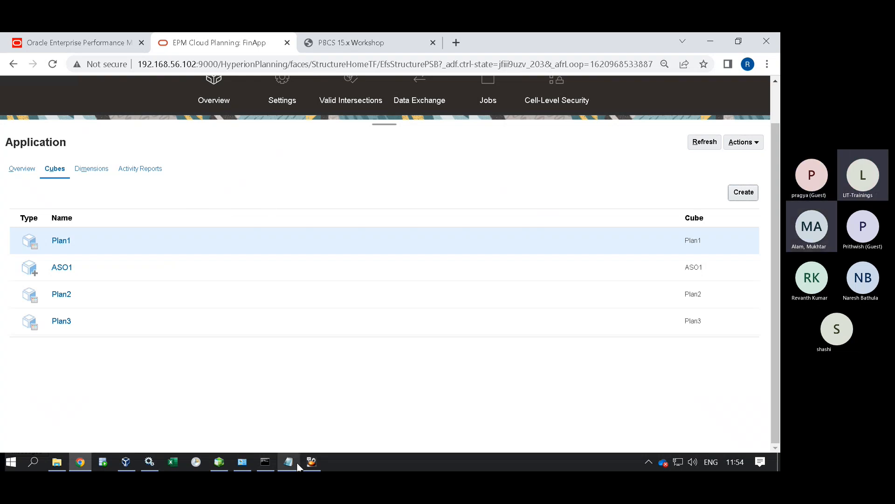
In the server terminal, go up two levels, enter FinApp/ and list it, showing only Plan1.
click(311, 464)
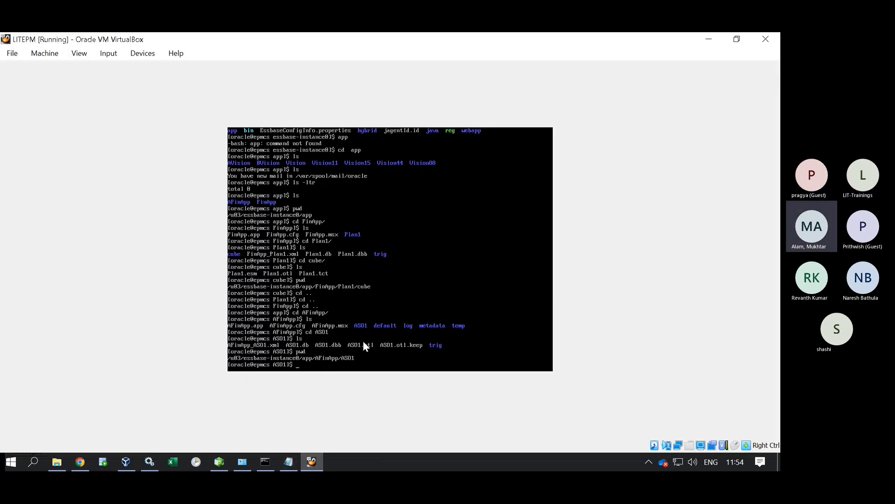
text(cd ..)
key(Return)
text(cd ..)
key(Return)
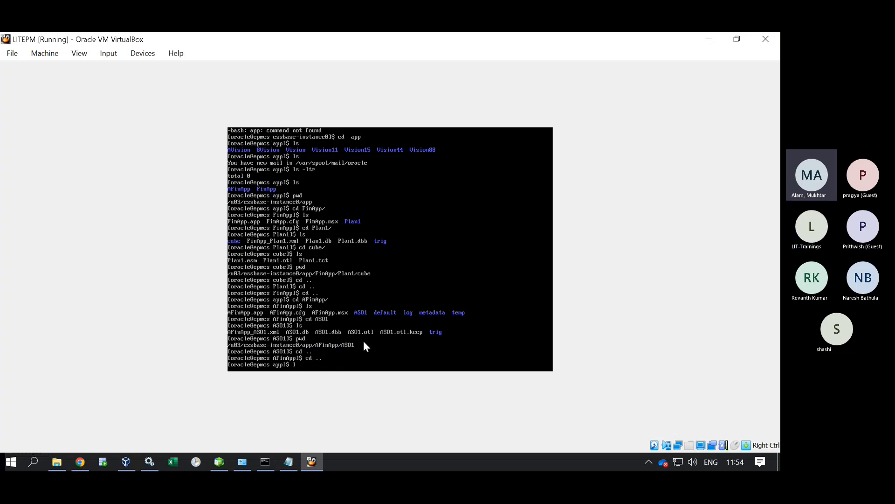
text(ls)
key(Return)
text(cd FinApp/)
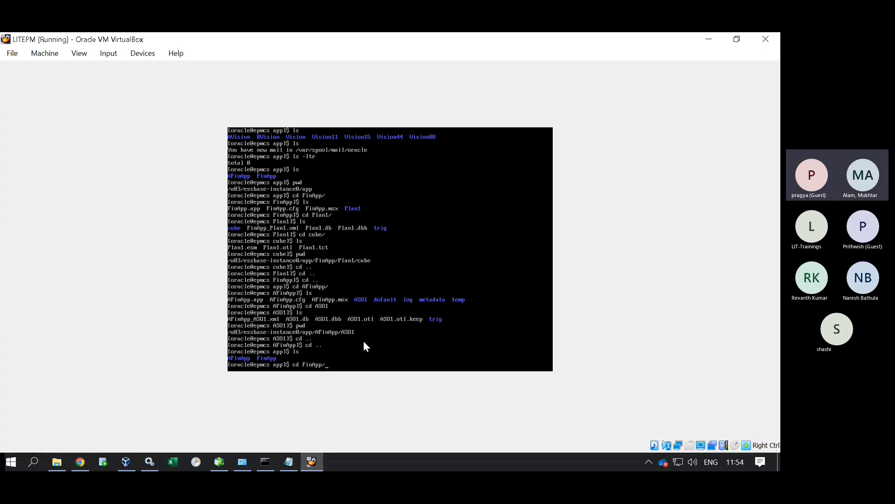
key(Return)
text(ls)
key(Return)
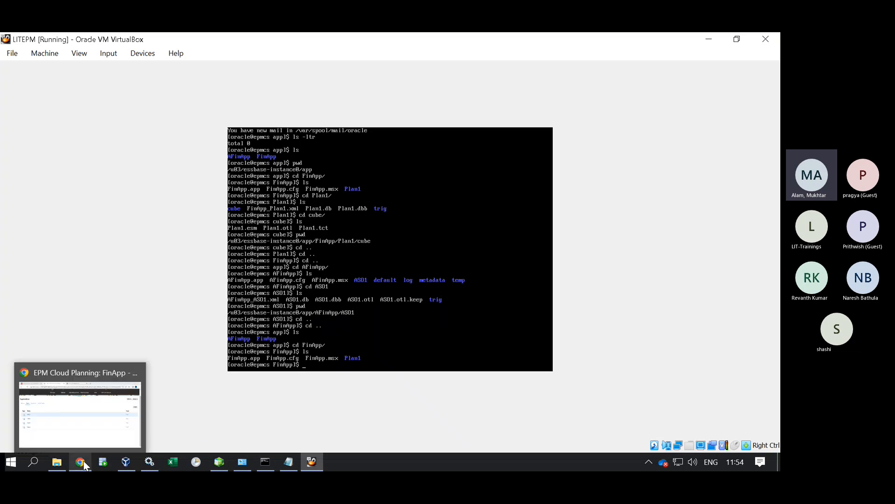
Dismiss the security notification and return to FinApp's Cubes list with Plan1, ASO1, Plan2, Plan3.
click(88, 436)
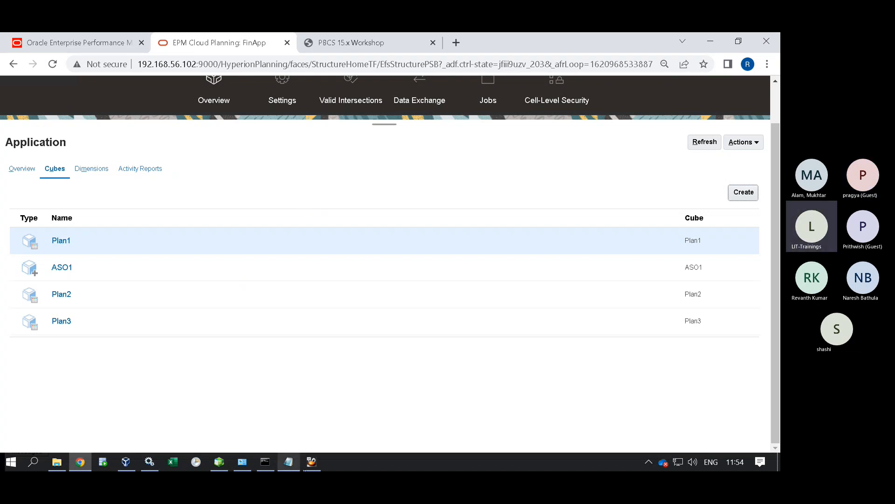
click(312, 461)
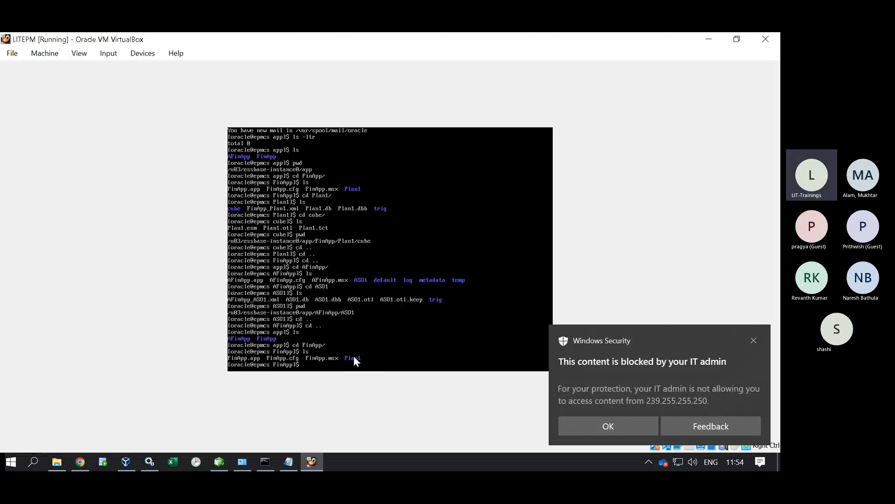
click(755, 341)
click(79, 462)
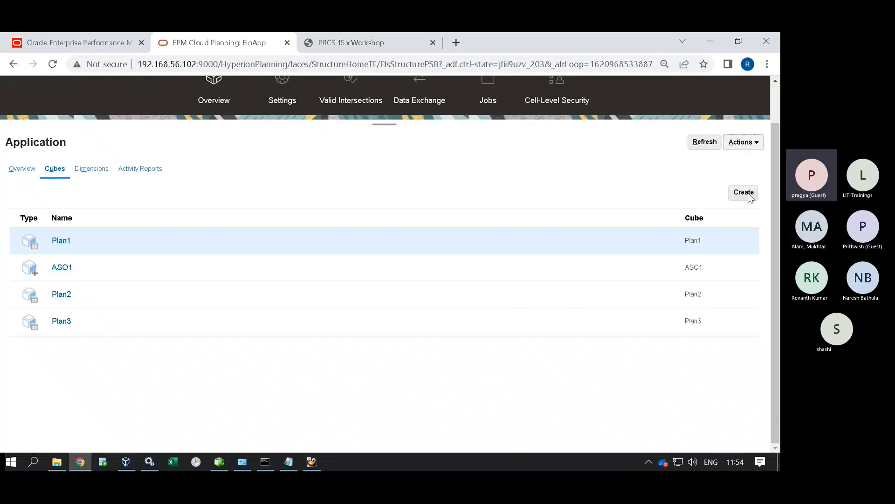
Launch and confirm a FinApp database refresh, leaving the server terminal in front.
click(744, 142)
click(706, 195)
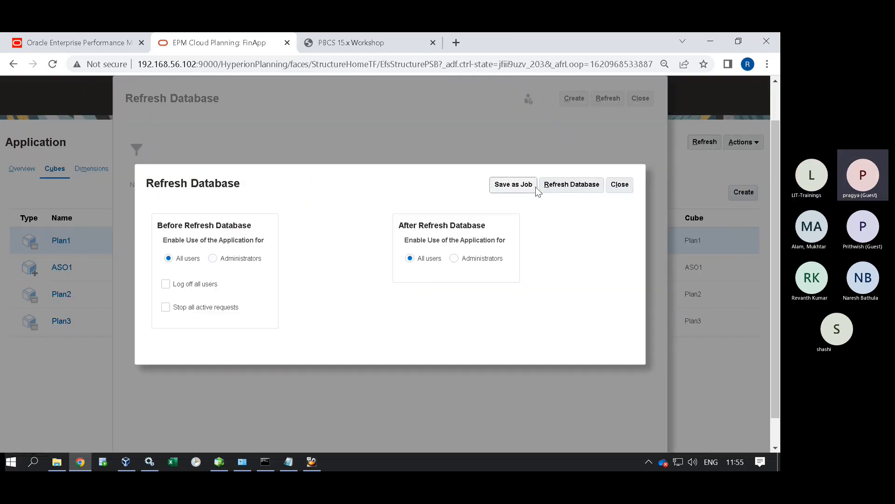
click(573, 186)
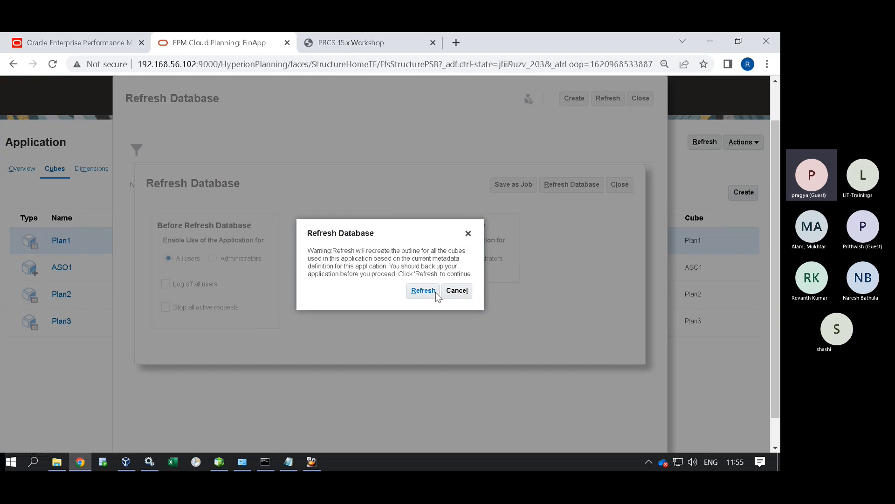
key(Return)
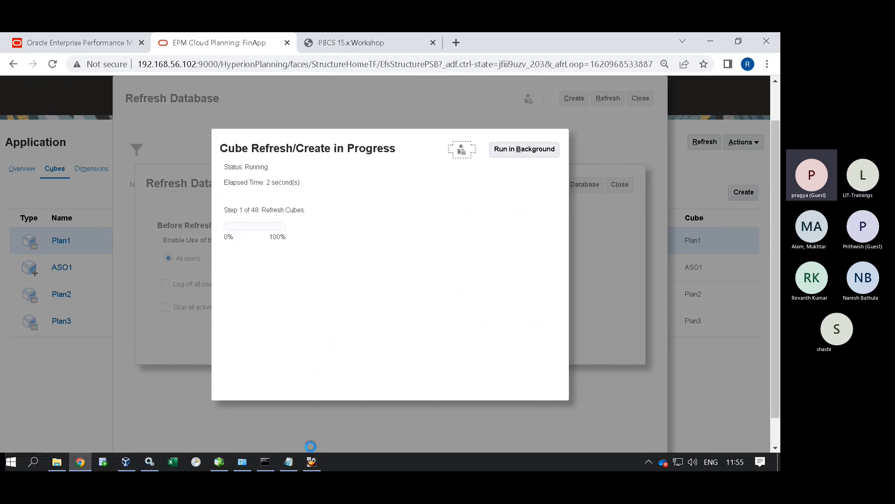
click(312, 462)
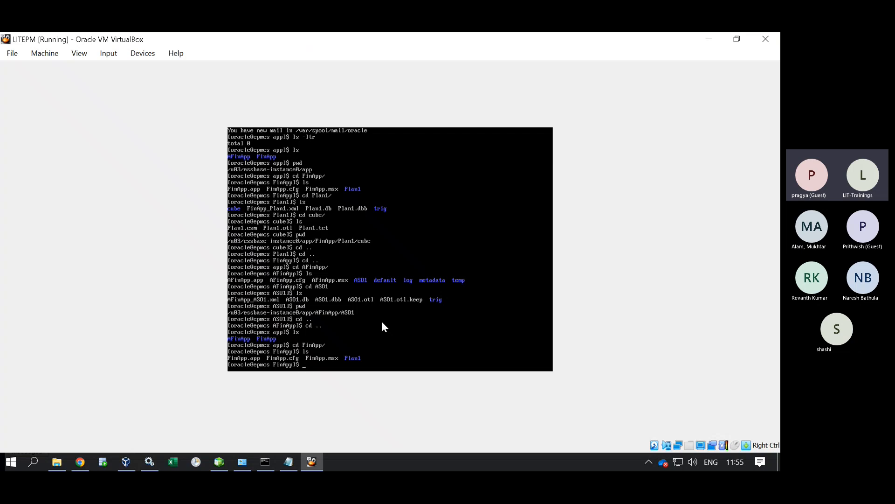
Run ls in the FinApp folder to confirm new Plan2 and Plan3 directories beside Plan1.
text(ls)
key(Return)
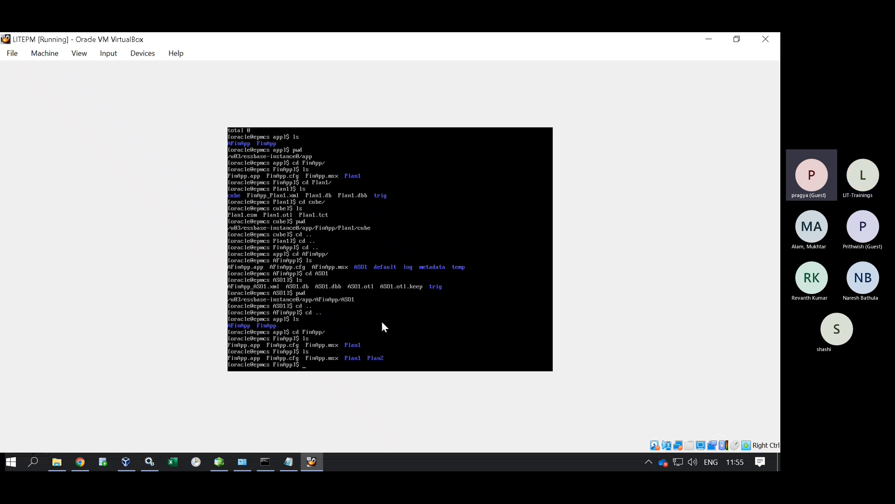
text(ls)
key(Return)
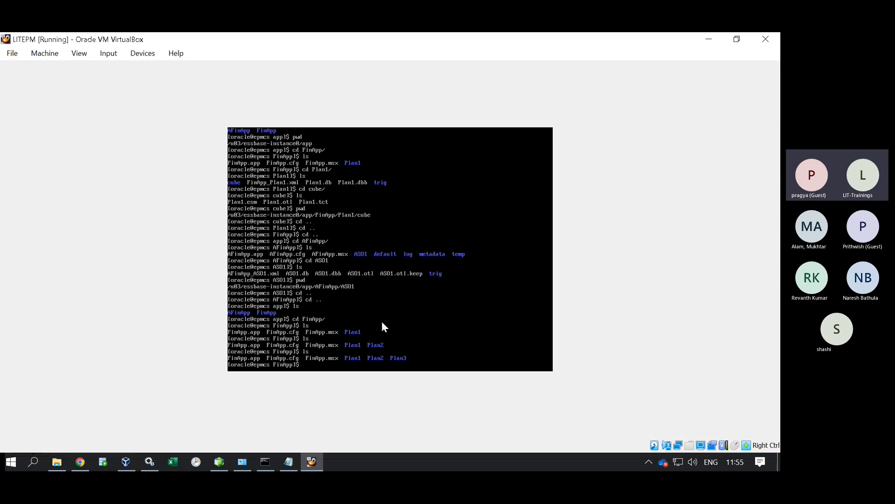
Finish the completed refresh and close both Refresh Database windows.
click(79, 463)
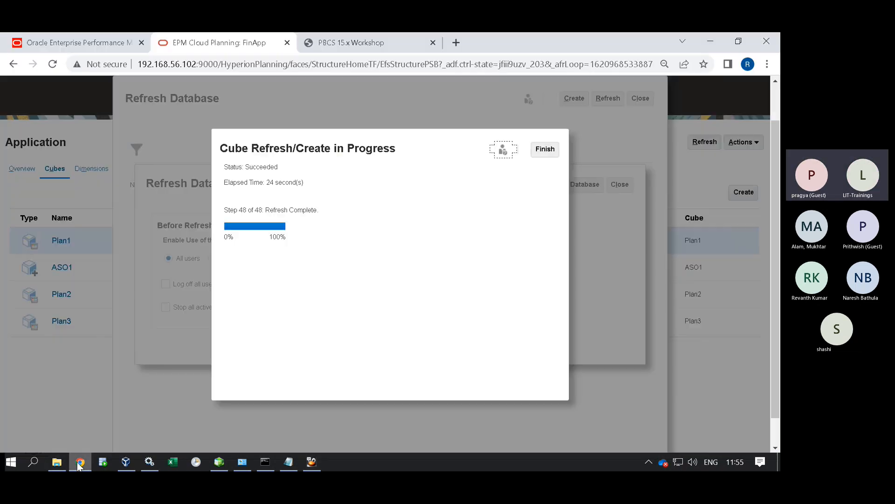
click(540, 149)
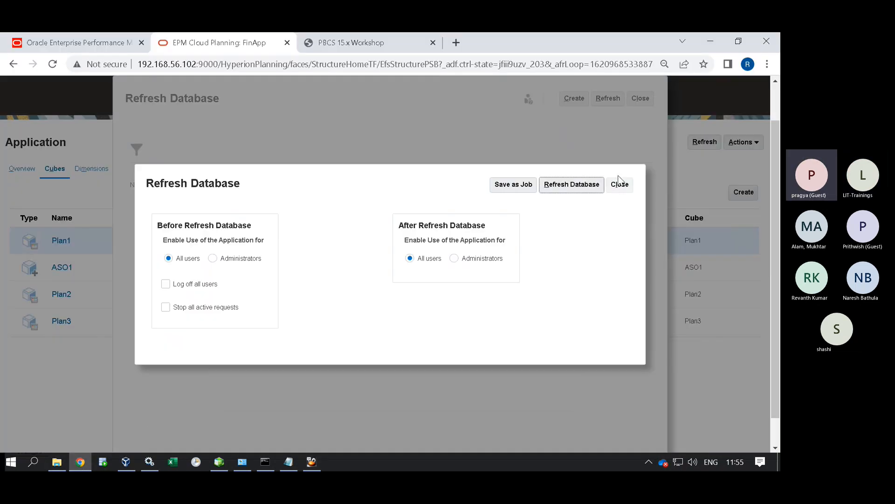
click(621, 187)
click(641, 99)
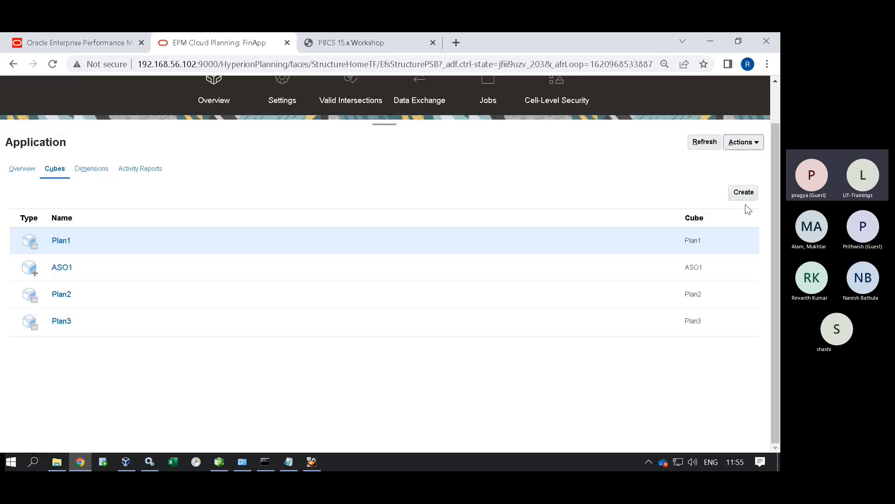
click(743, 192)
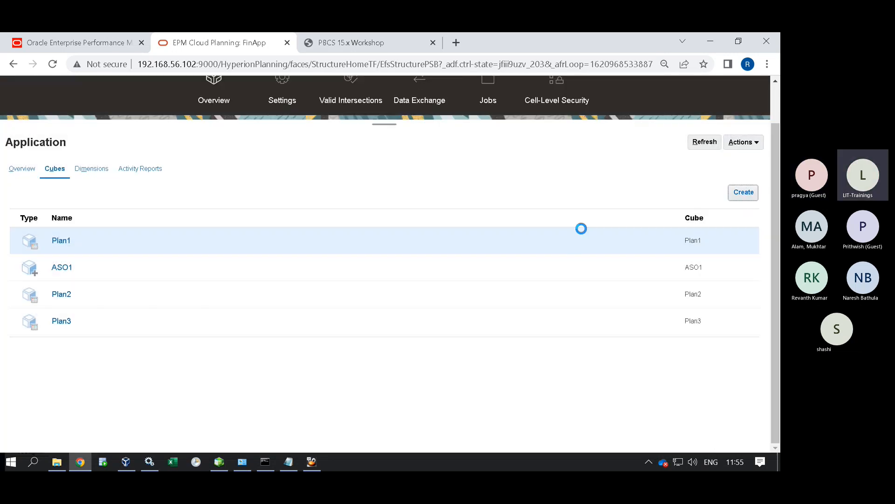
click(234, 135)
text(Plan1)
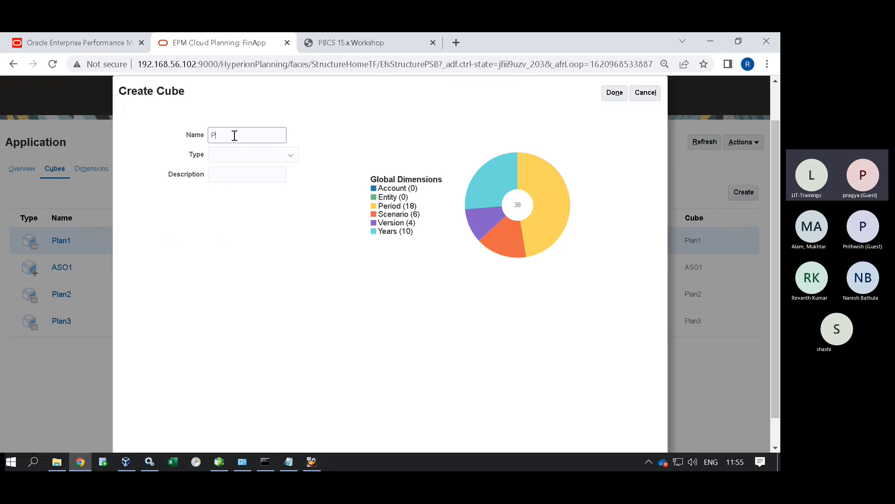
click(614, 92)
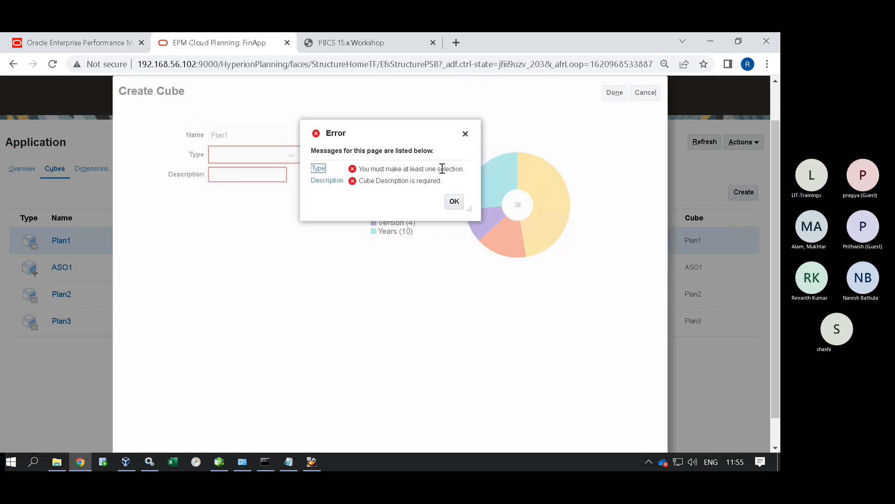
drag(440, 181, 347, 185)
click(454, 202)
click(251, 157)
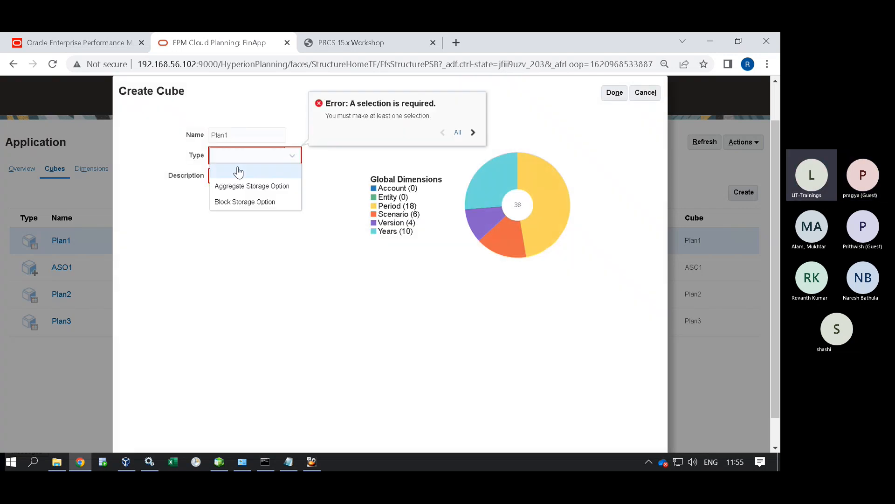
click(240, 200)
click(265, 174)
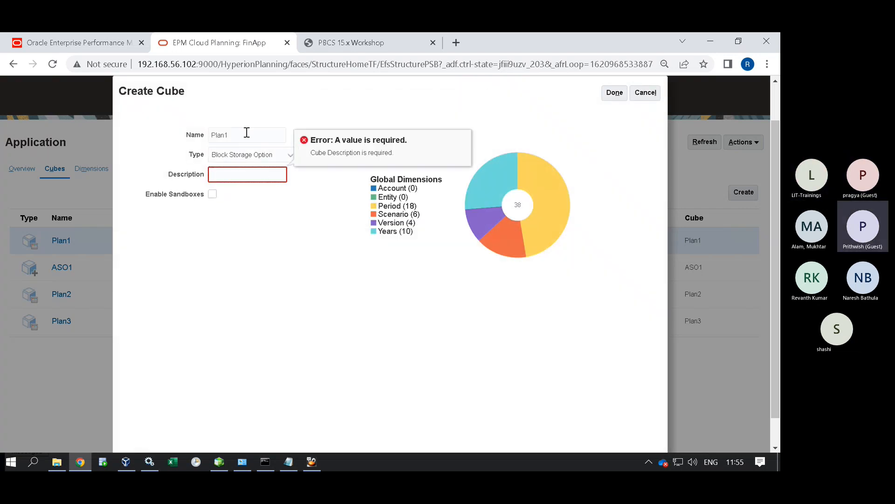
double_click(246, 135)
key(ctrl+c)
click(261, 180)
key(ctrl+v)
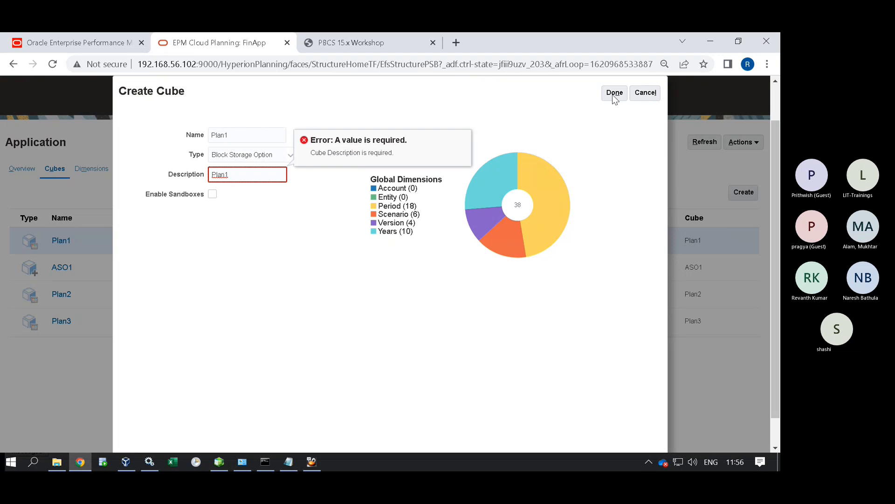
click(615, 92)
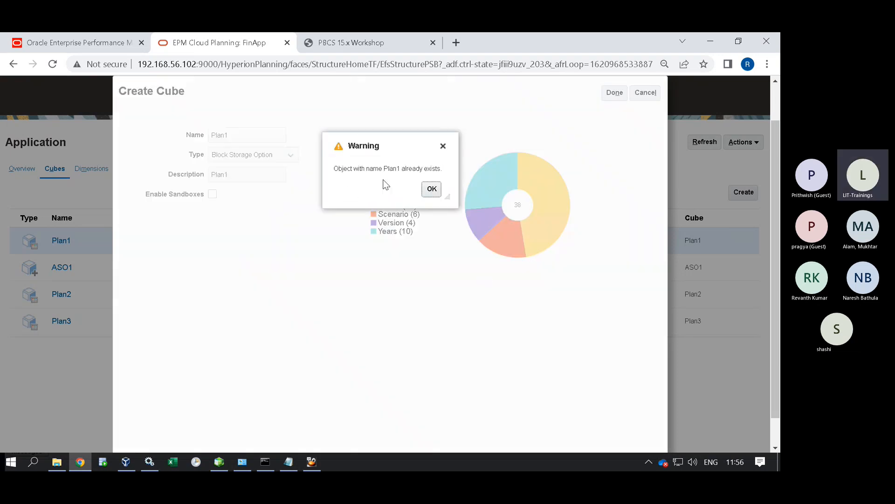
drag(441, 169, 333, 169)
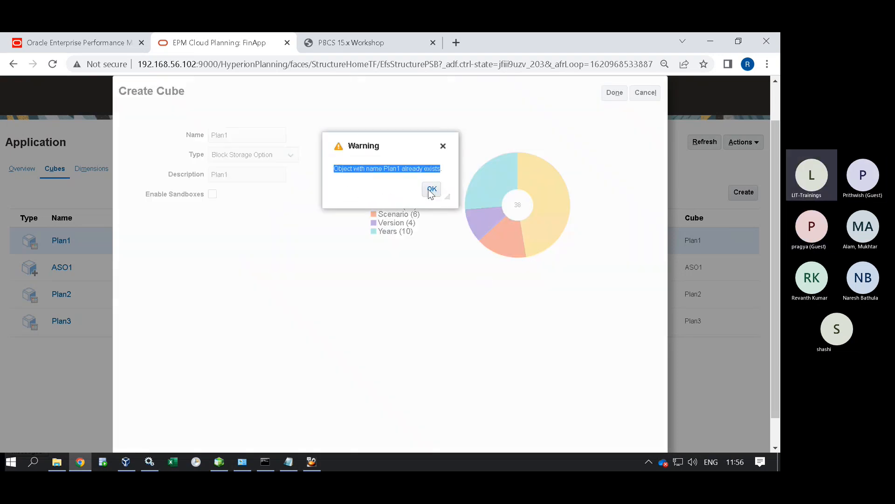
click(432, 188)
click(646, 93)
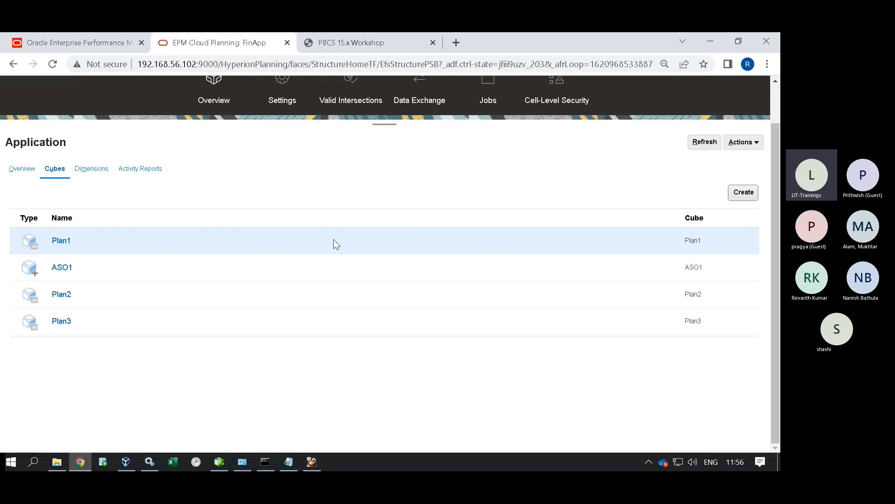
Review the workshop's Create Application steps on page 54, then return to FinApp's cubes list.
click(348, 43)
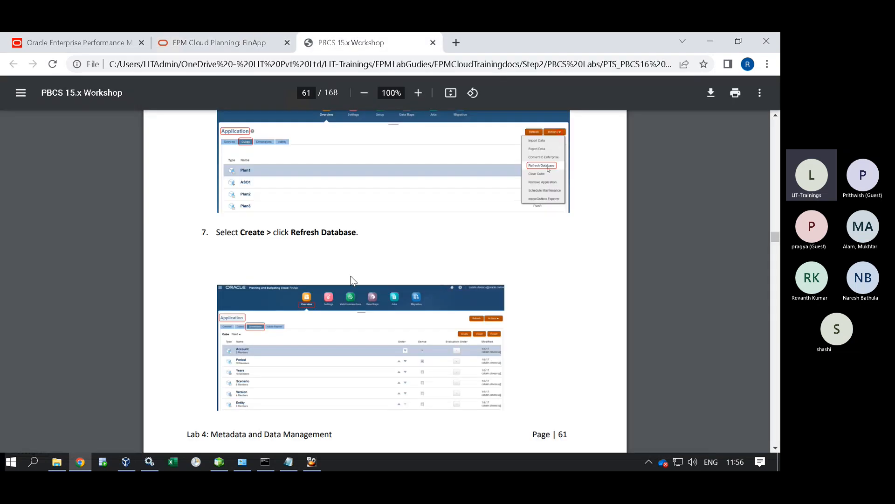
scroll(349, 270, up, 20)
scroll(345, 265, up, 20)
scroll(341, 262, up, 12)
scroll(344, 270, up, 5)
scroll(344, 269, up, 15)
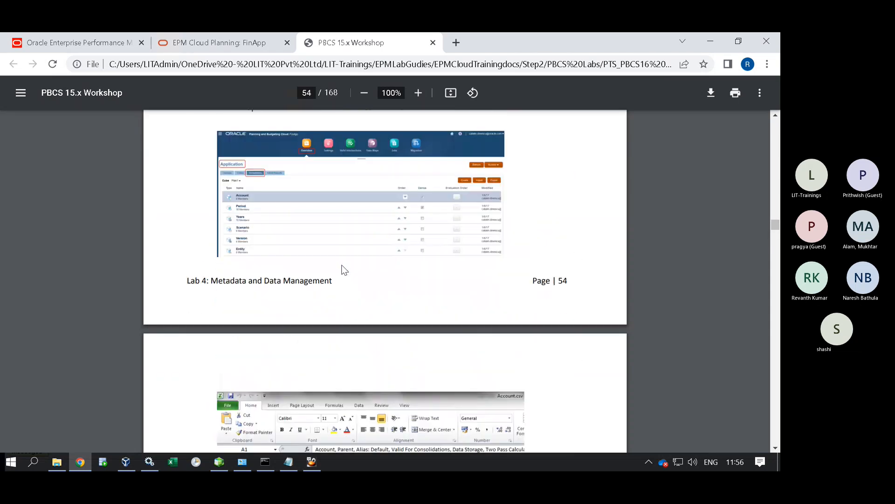
scroll(346, 278, down, 5)
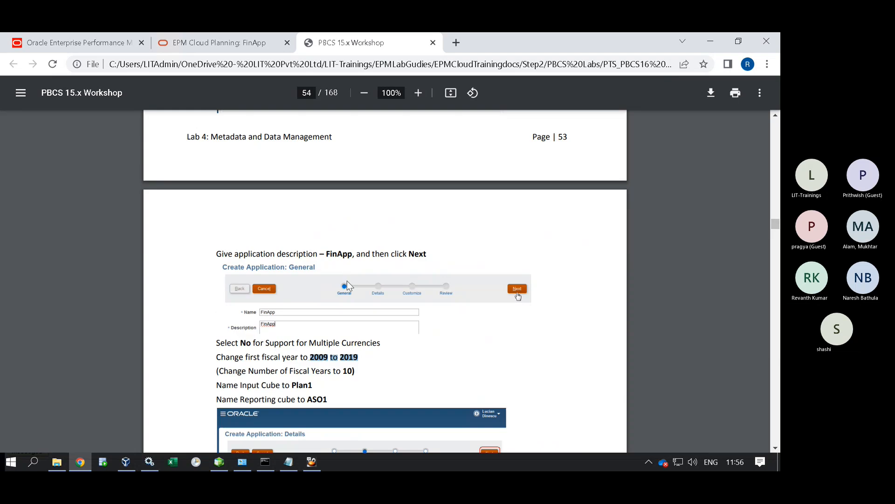
scroll(349, 276, down, 3)
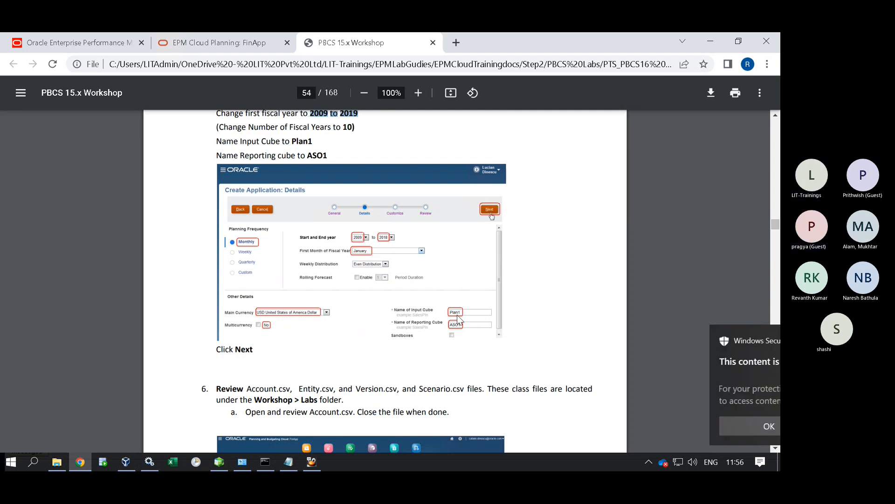
click(753, 340)
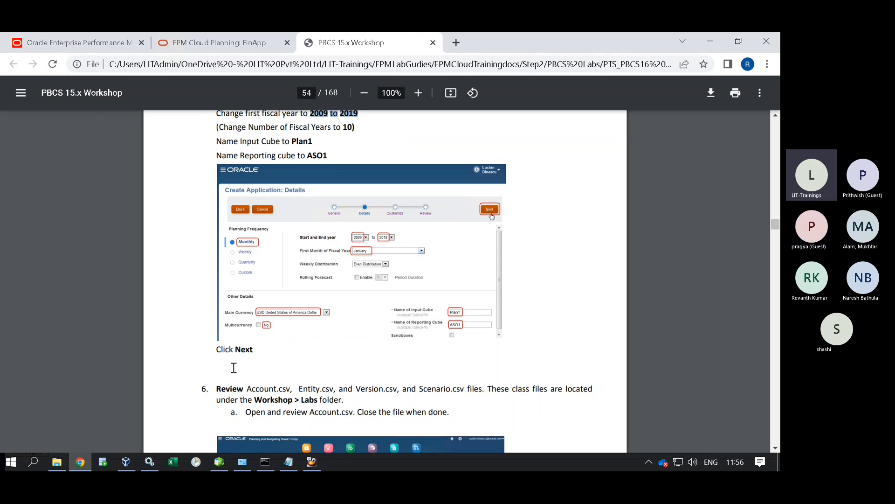
click(229, 43)
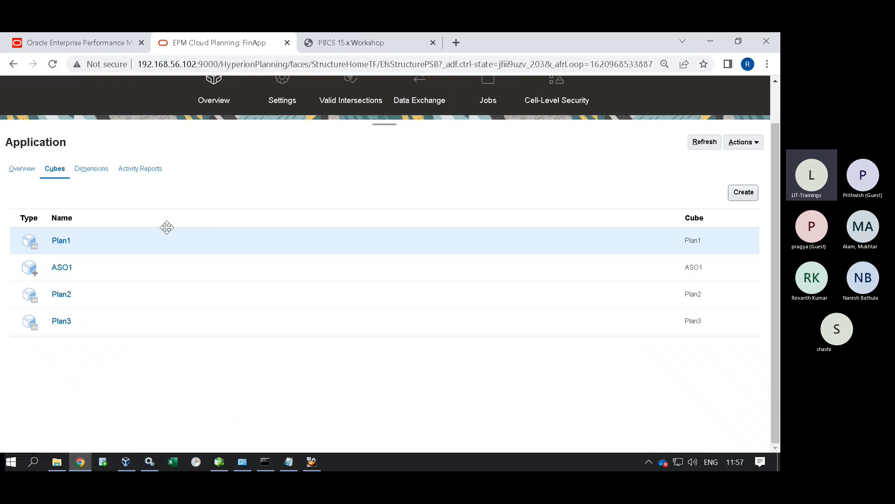
click(63, 241)
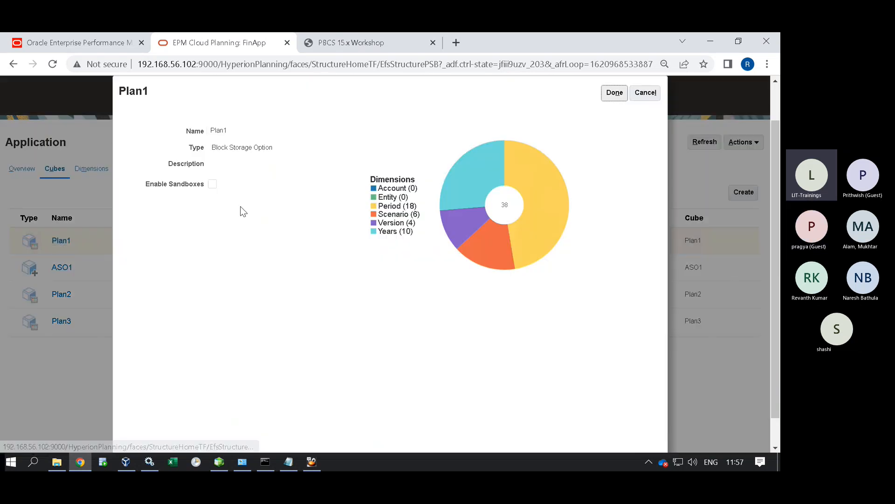
click(603, 98)
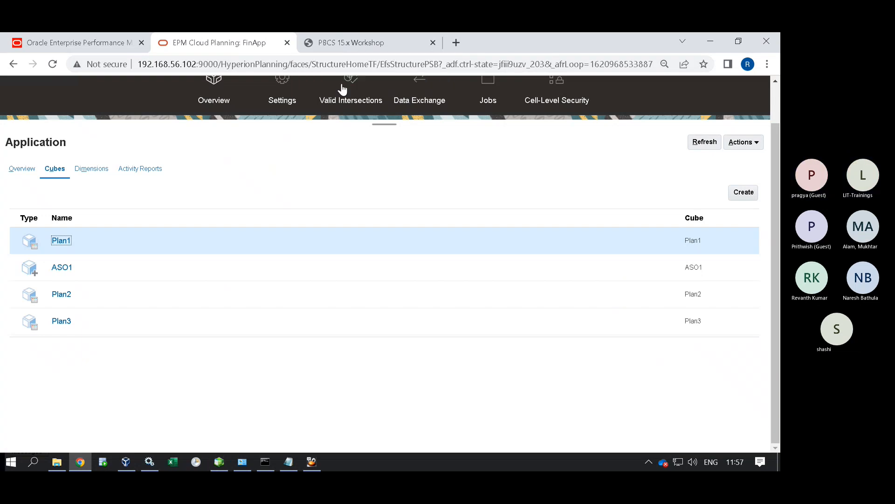
Go to the EPM Workspace sign-in page and fill in the saved administrator credentials.
click(745, 144)
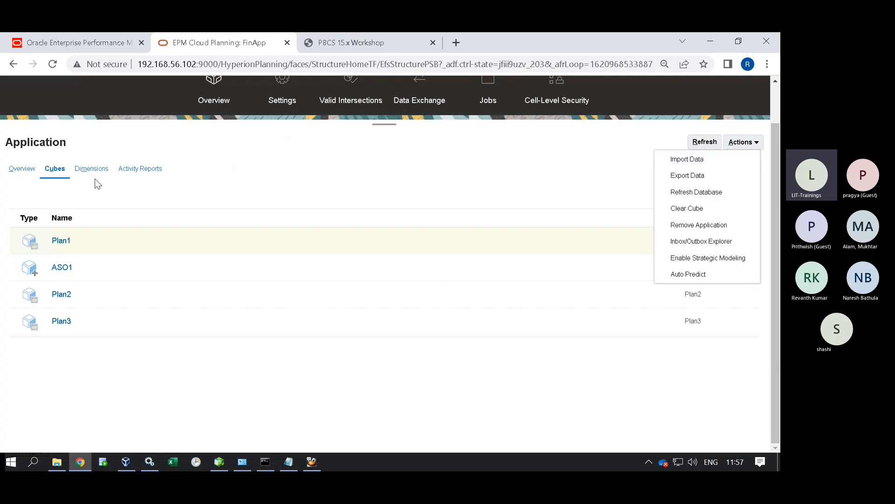
click(114, 188)
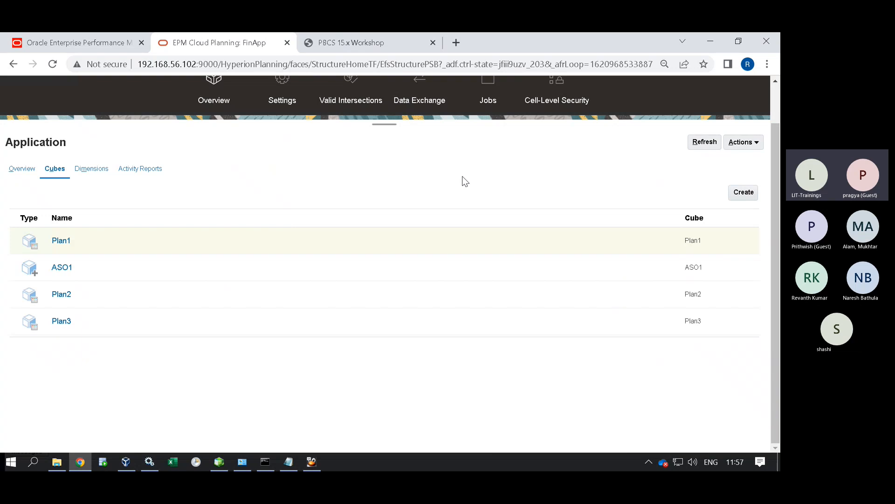
click(751, 143)
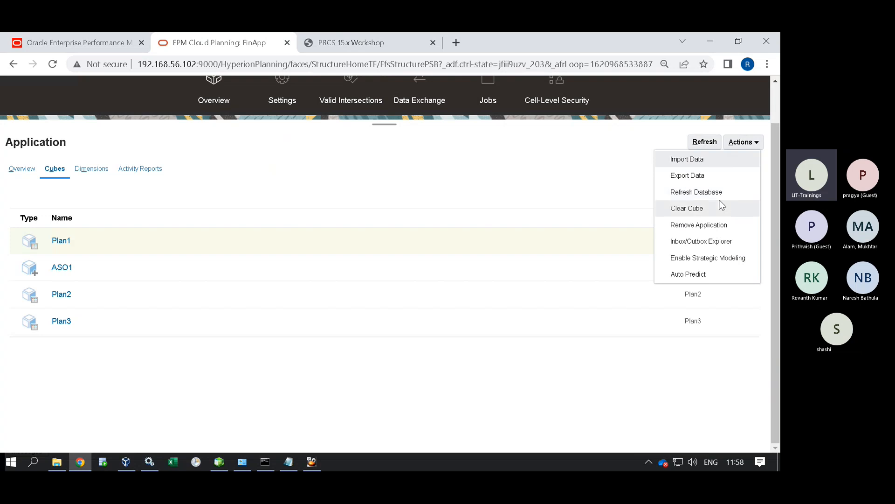
click(70, 43)
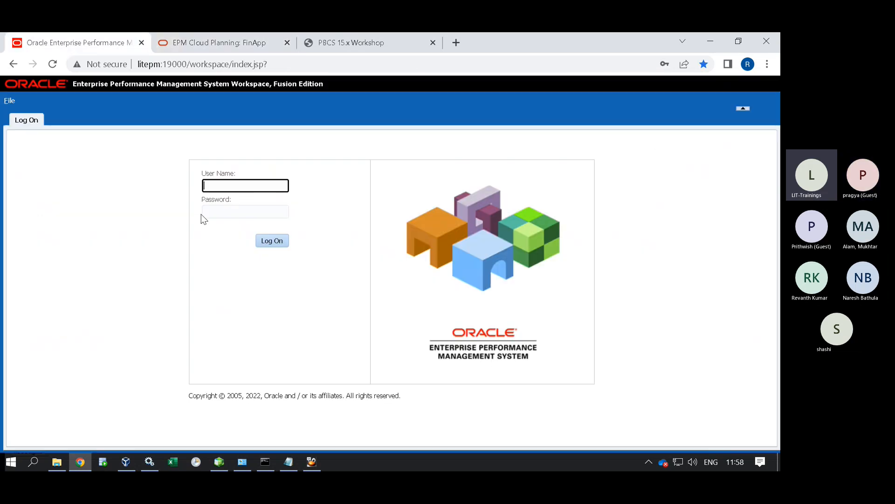
click(244, 186)
click(270, 214)
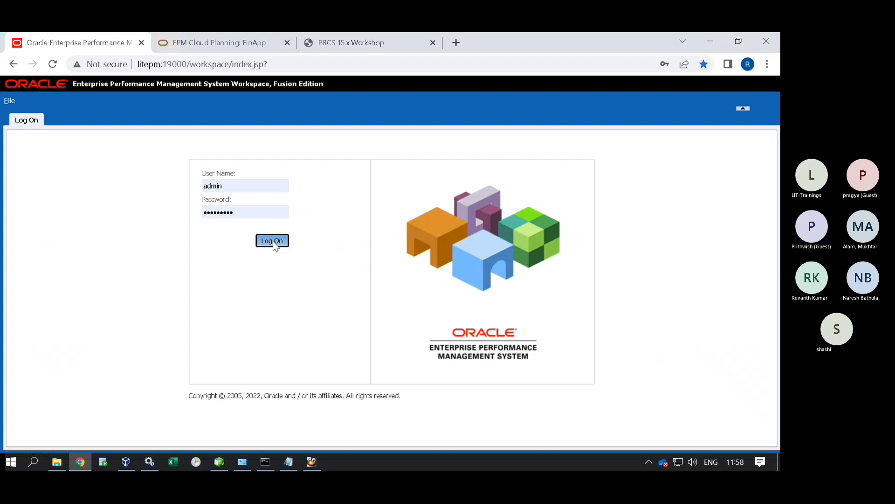
Log on to EPM Workspace and open the LITPLN04 Planning application.
click(273, 241)
click(5, 101)
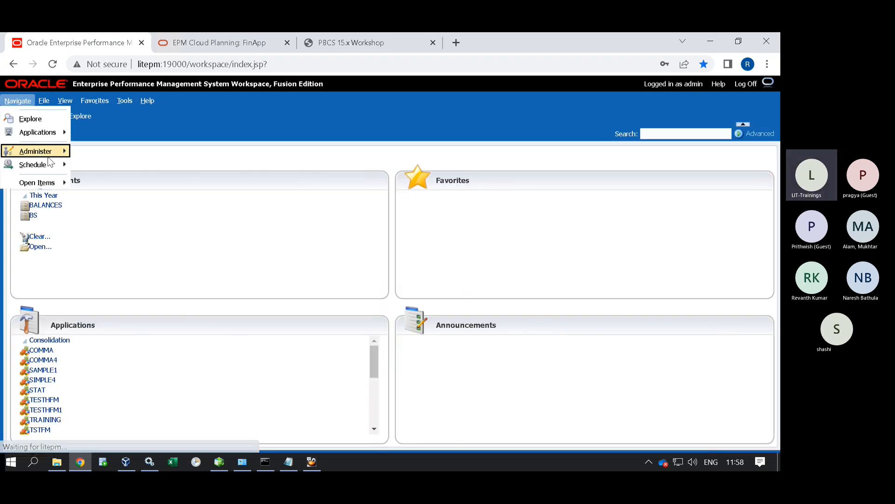
mouse_move(37, 133)
mouse_move(115, 147)
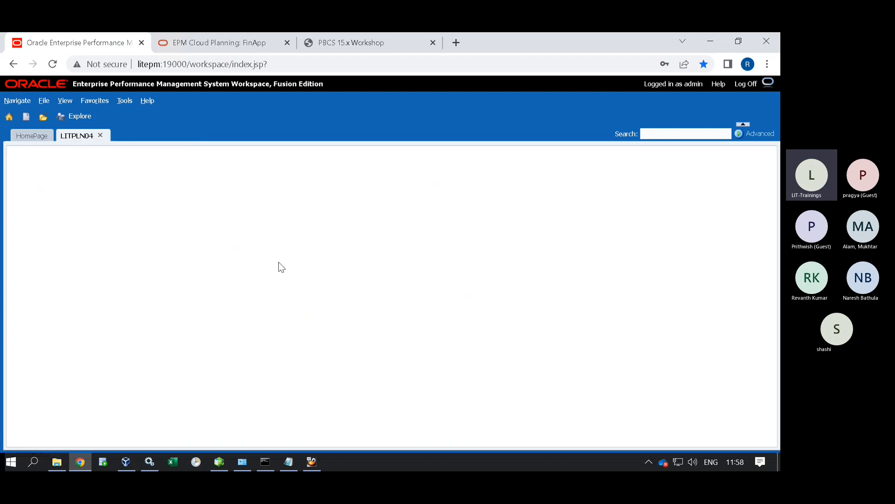
Bring up the Create Database page from Administration > Application.
click(171, 104)
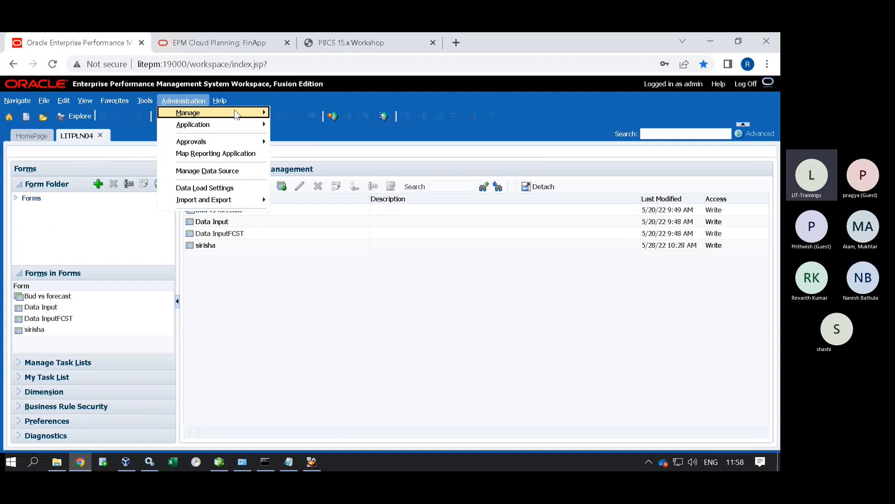
mouse_move(219, 124)
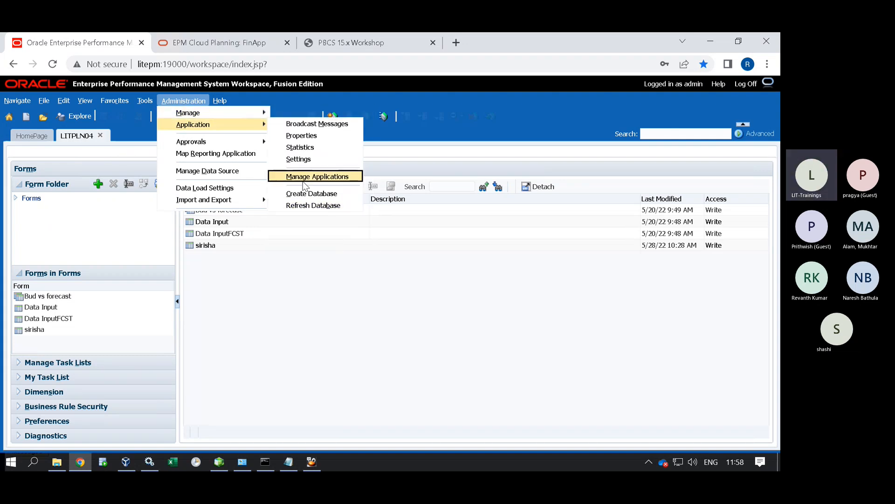
click(301, 192)
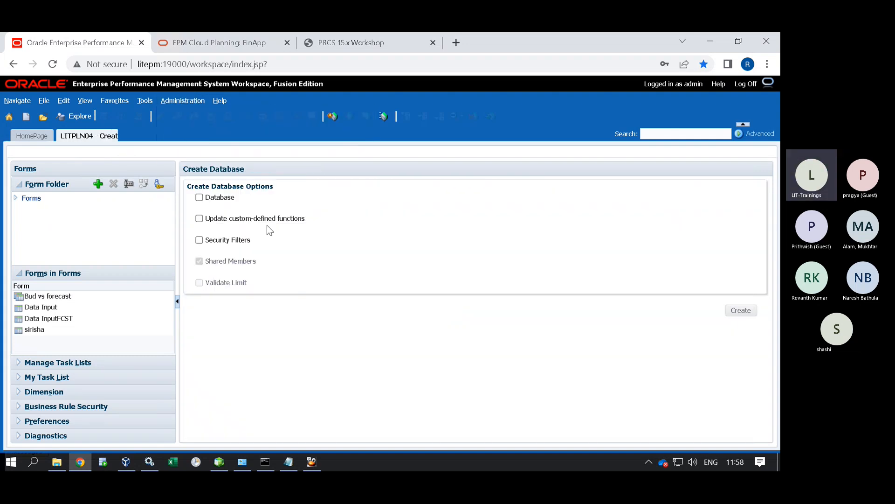
Create the LITPLN04 database with the Database option, confirming cube recreation, twice to Create Complete.
click(199, 197)
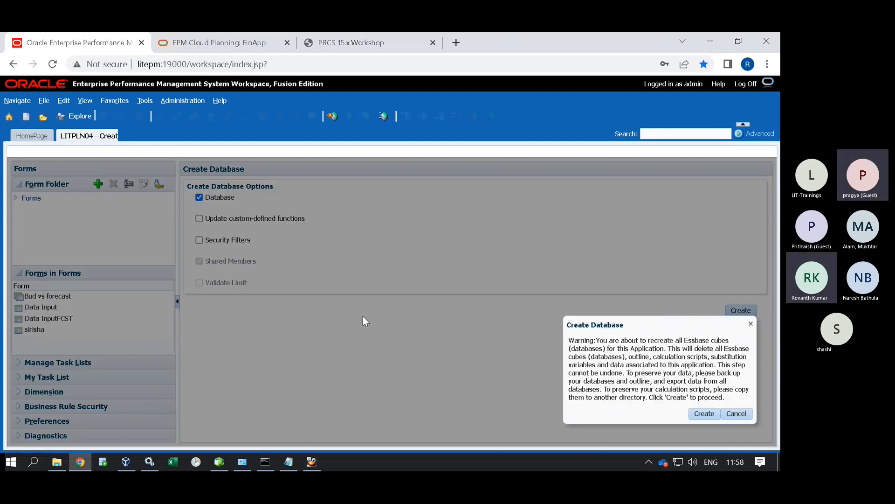
click(708, 414)
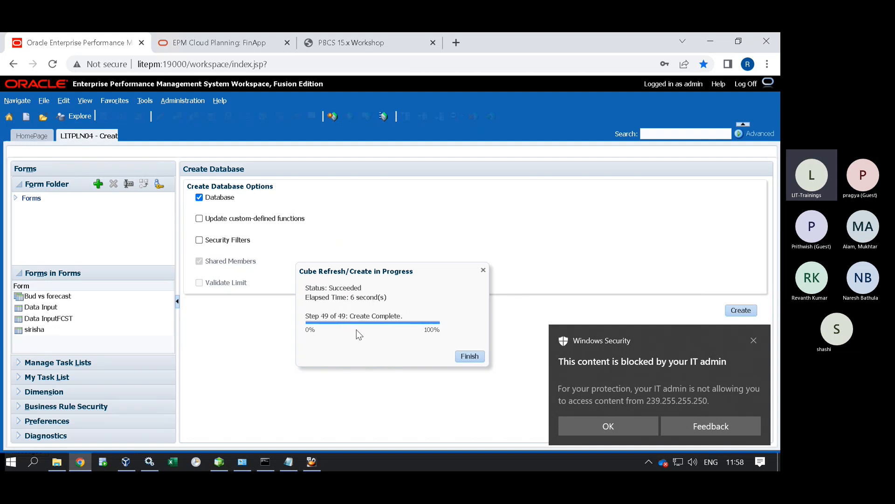
click(466, 356)
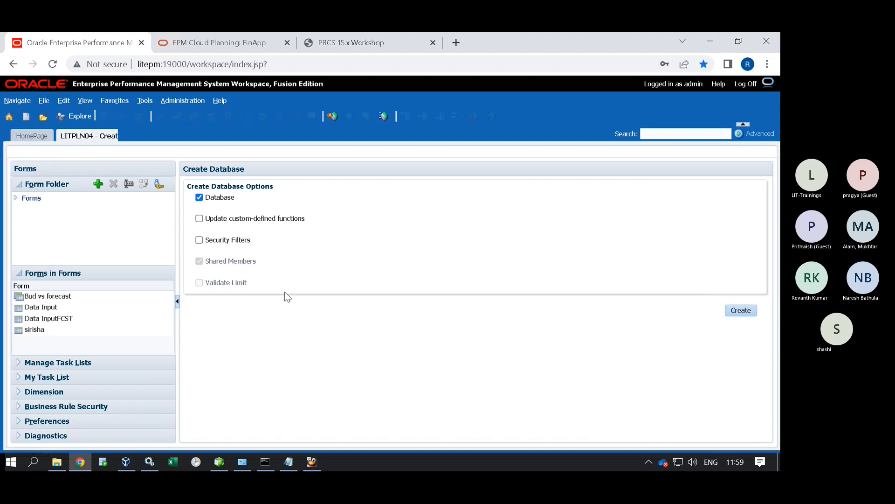
click(739, 311)
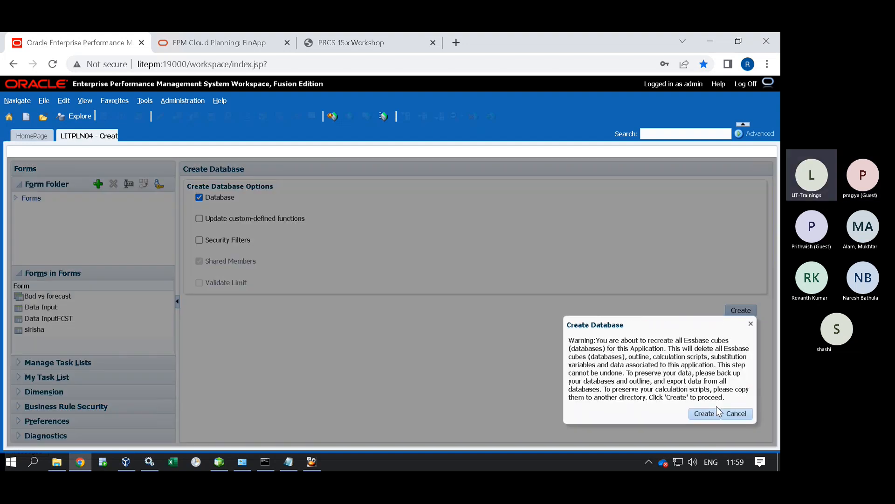
click(704, 413)
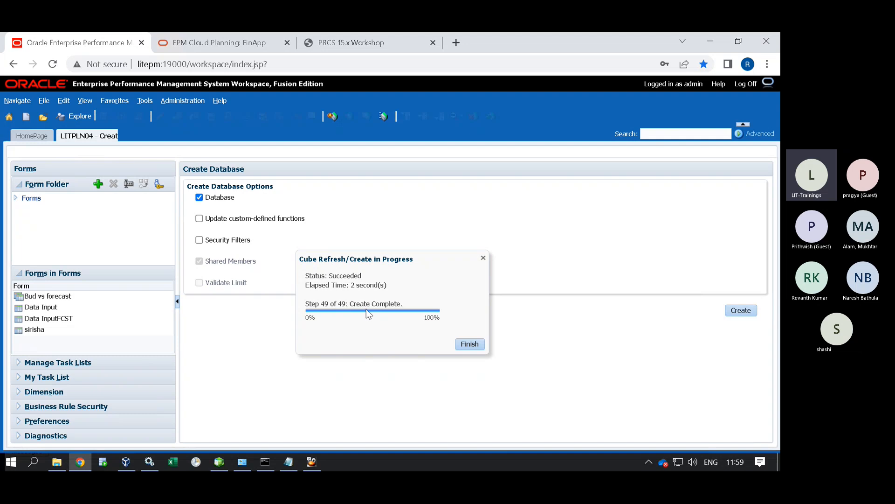
click(469, 343)
click(170, 101)
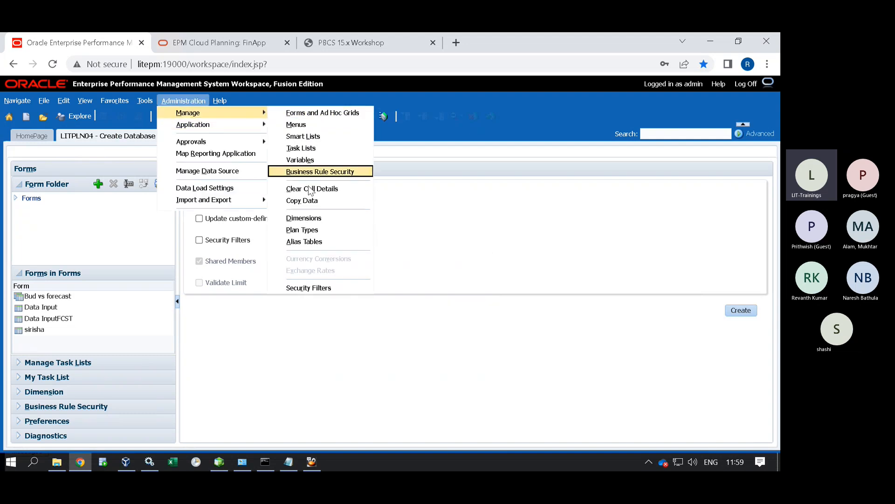
Open the Dimensions editor and browse the Period, Product and Scenario dimensions.
click(301, 229)
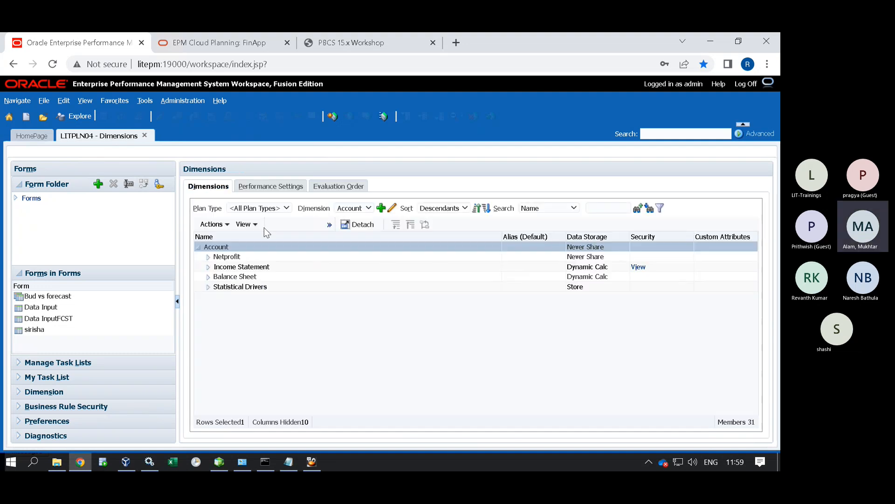
click(355, 210)
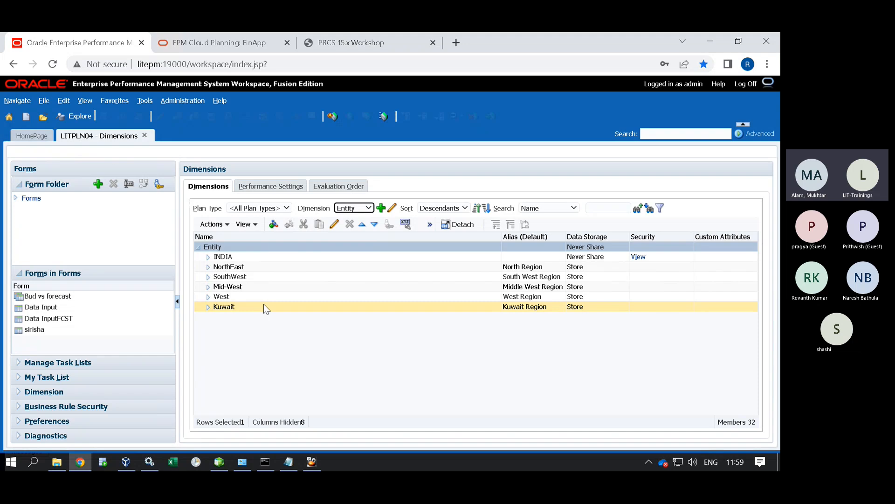
click(353, 208)
click(350, 238)
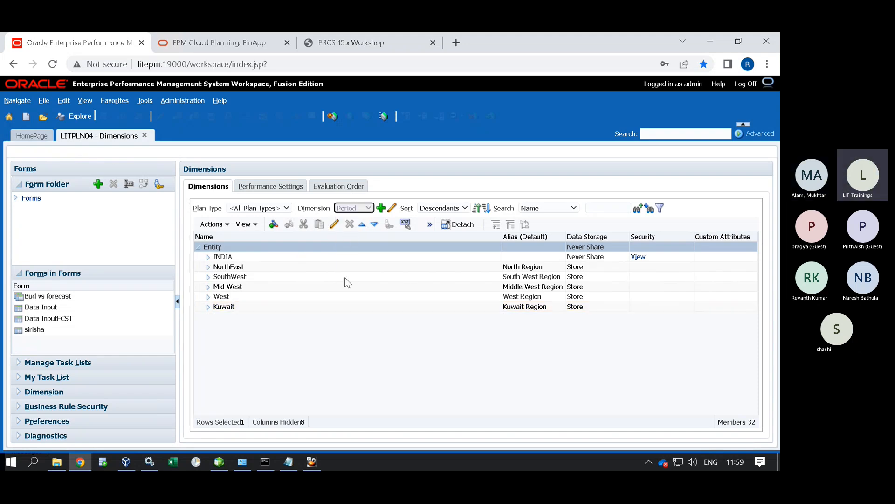
click(356, 210)
click(345, 248)
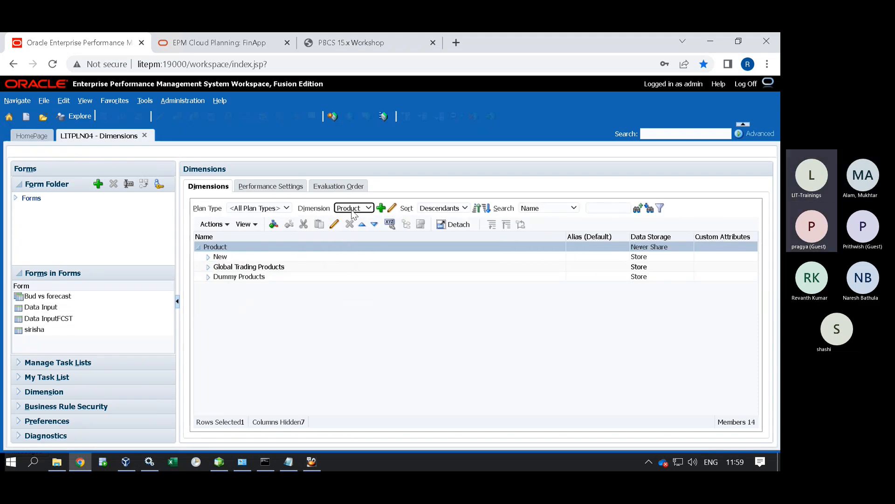
click(355, 207)
click(350, 254)
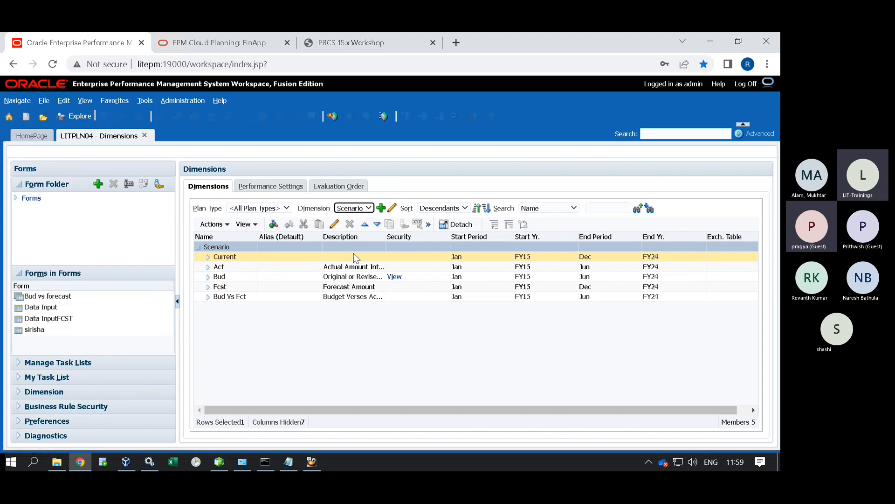
Show the Version dimension, then the Years dimension with its All Years member.
click(353, 208)
click(354, 264)
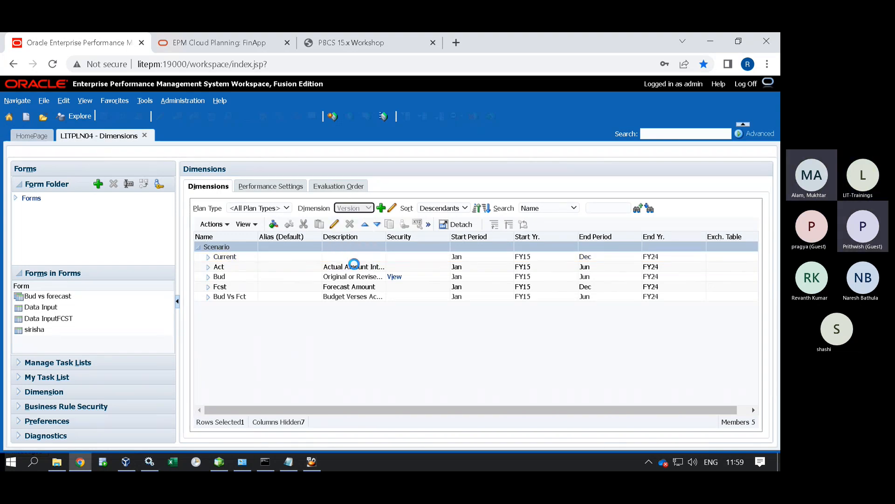
click(353, 208)
click(356, 274)
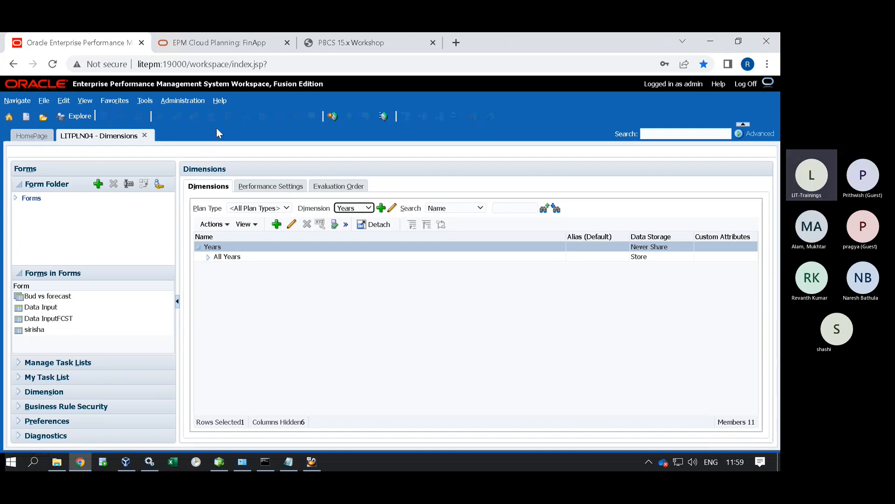
click(183, 100)
Review FinApp's cubes Plan1, ASO1, Plan2 and Plan3 in Cloud Planning, then bring up the VirtualBox terminal.
mouse_move(212, 116)
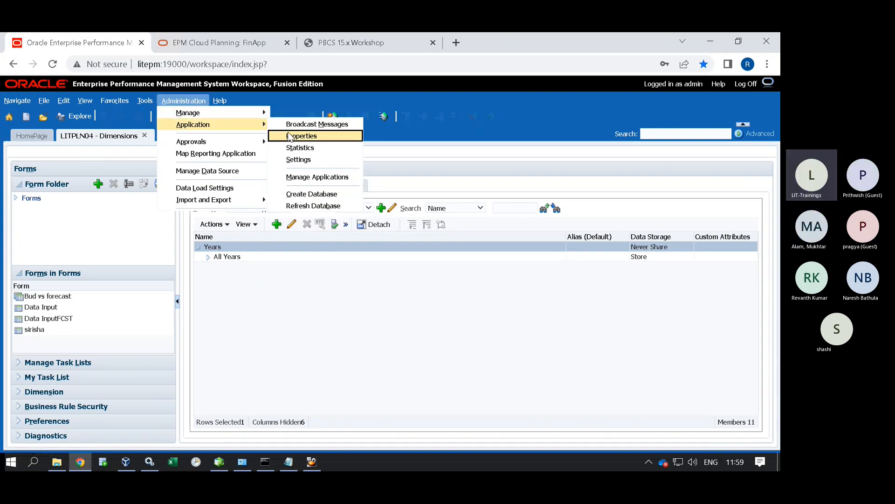
click(246, 44)
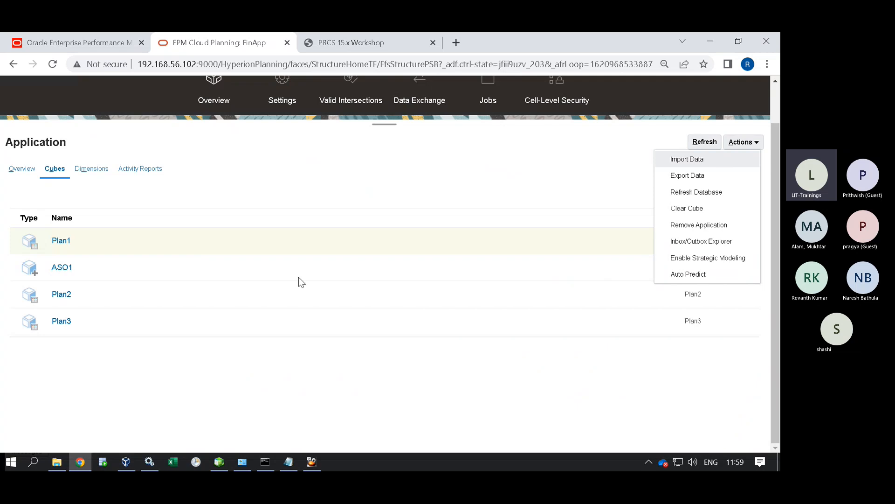
click(512, 172)
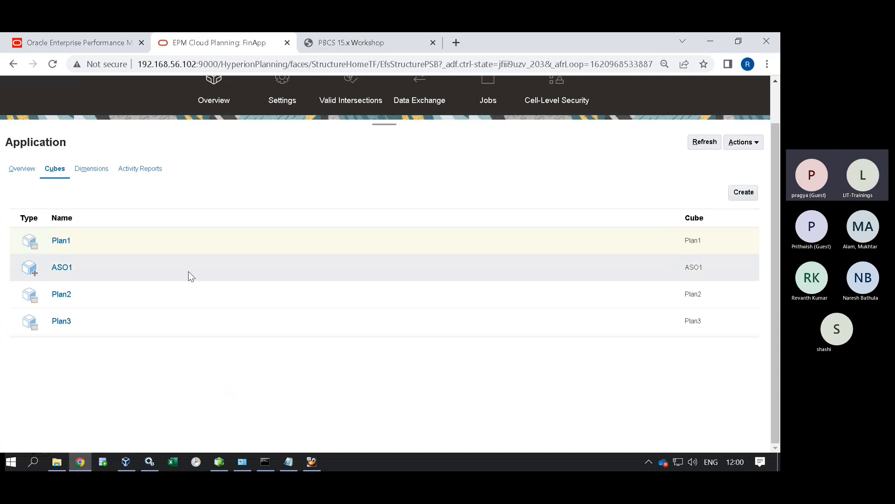
scroll(224, 275, up, 1)
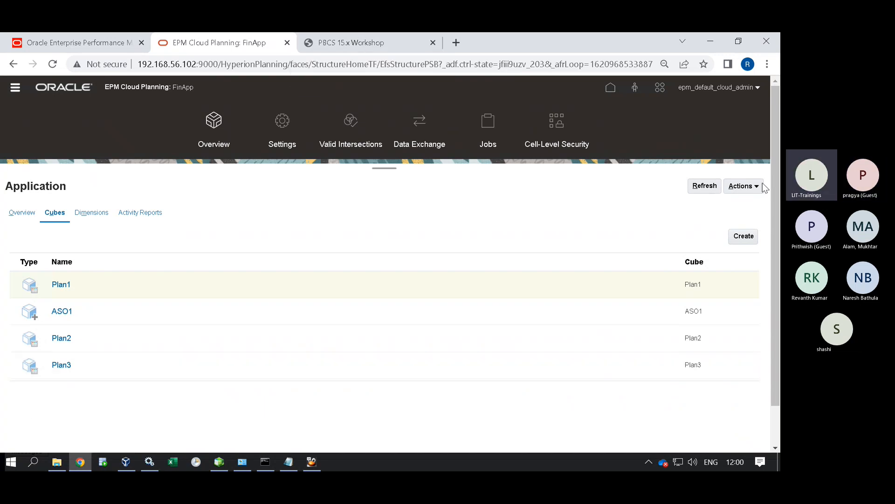
click(749, 187)
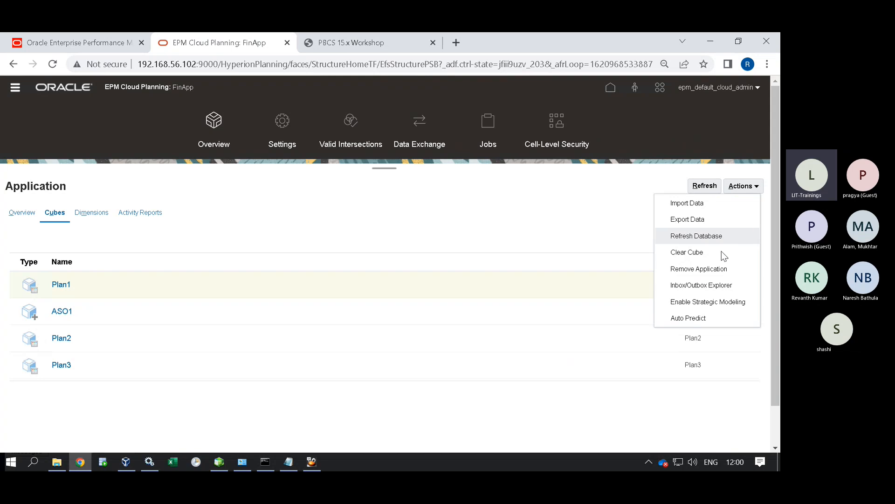
click(311, 462)
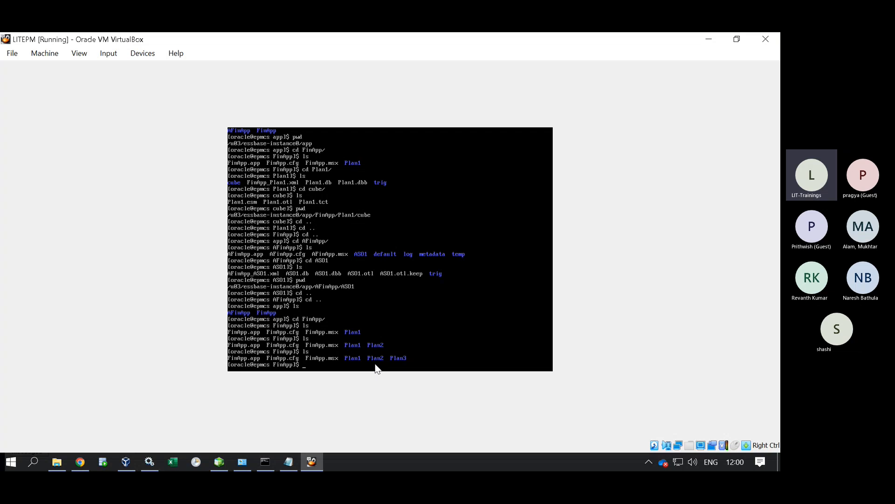
List the FinApp folder (Plan1, Plan2, Plan3) in the VM terminal, then return to the Cloud Planning cubes.
key(Return)
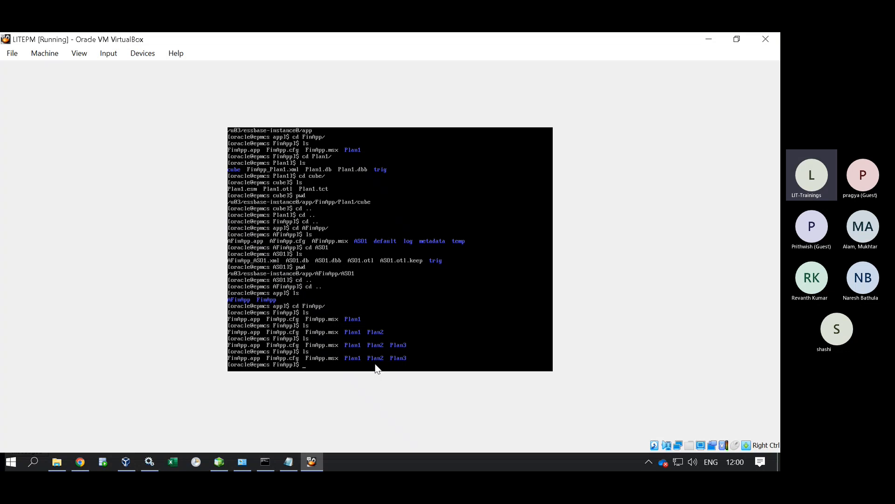
click(83, 463)
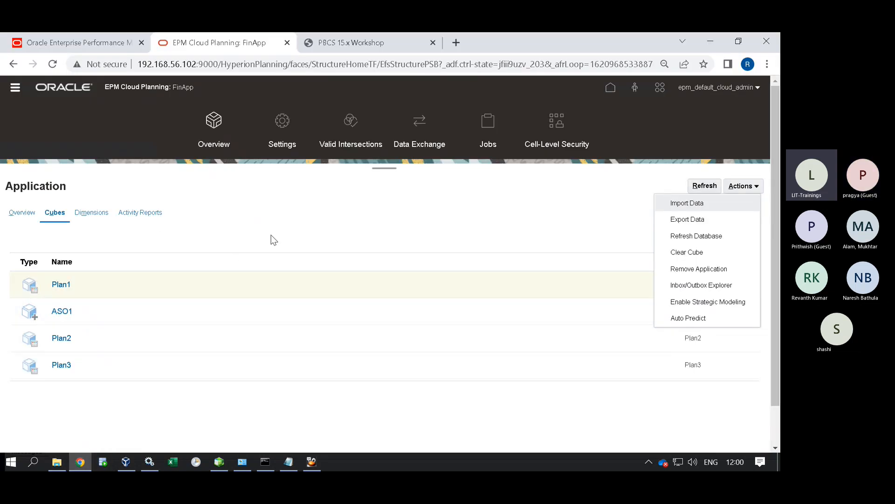
click(368, 205)
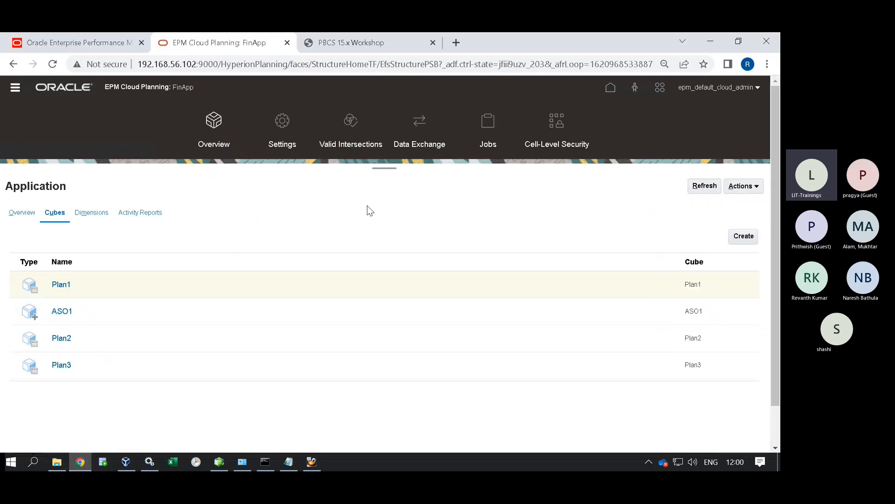
Open the PBCS 15.x Workshop guide at page 54, where Plan1 and ASO1 are named.
click(360, 44)
scroll(370, 268, down, 4)
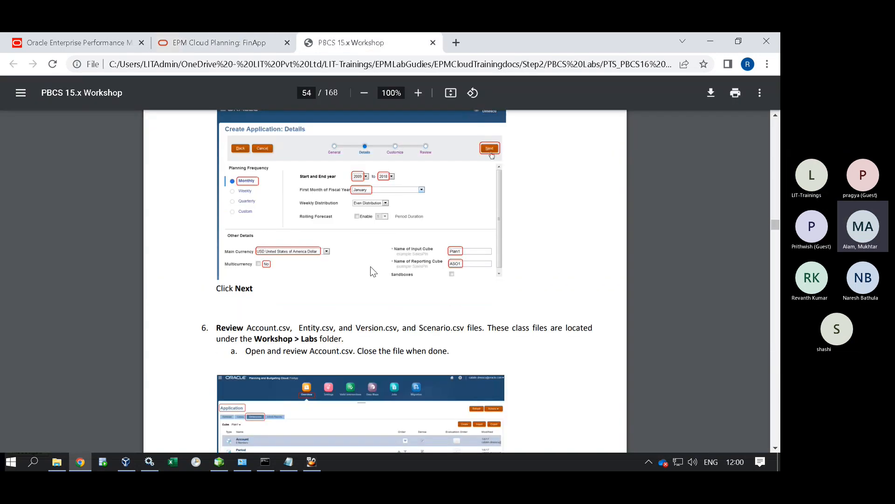
scroll(372, 269, down, 1)
scroll(371, 268, up, 12)
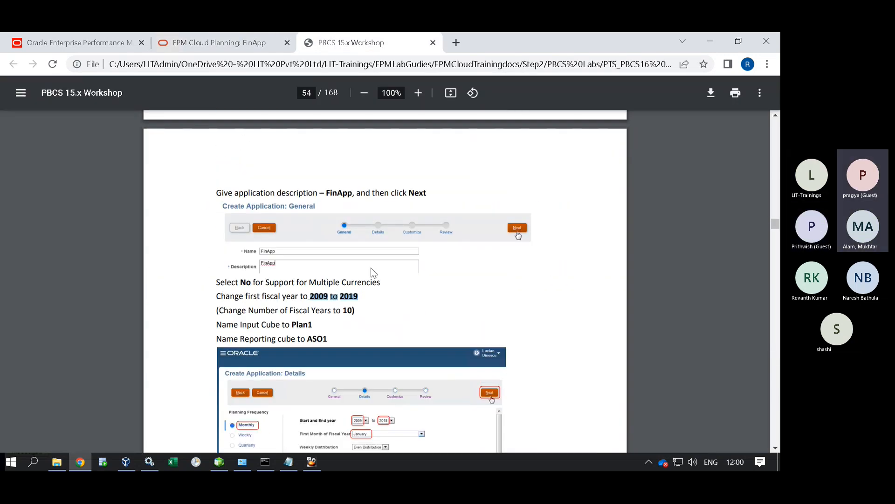
scroll(373, 272, up, 5)
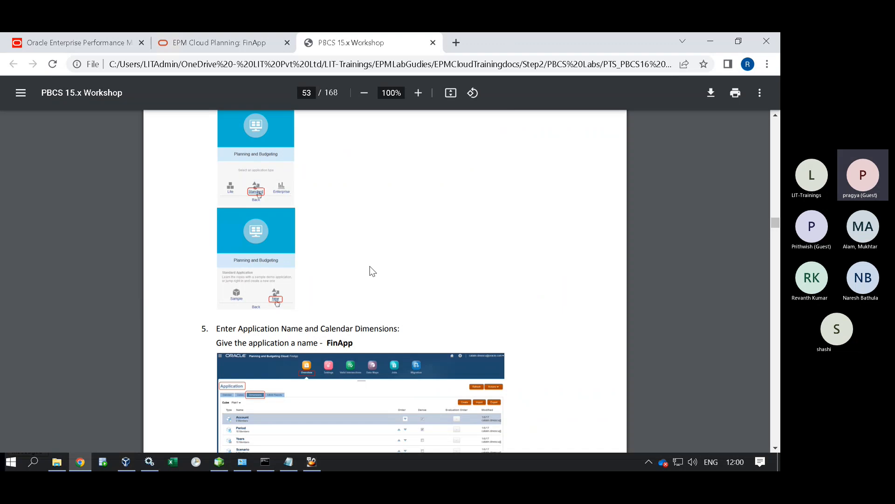
scroll(372, 270, down, 4)
scroll(371, 269, down, 4)
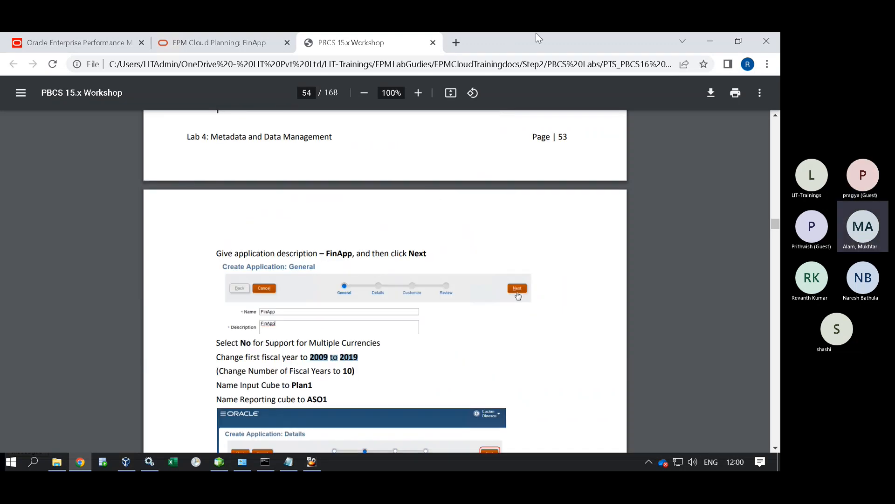
mouse_move(622, 33)
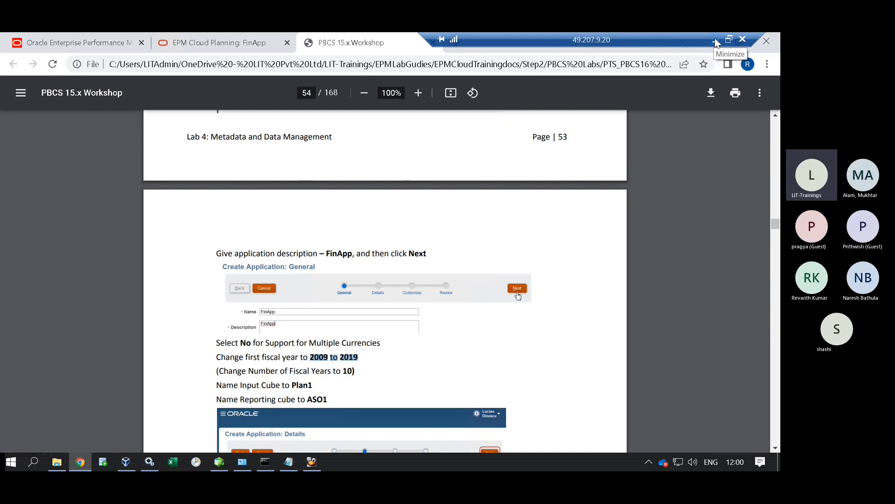
Dismiss the blocked-content notification, then minimize and restore the remote desktop session.
click(753, 340)
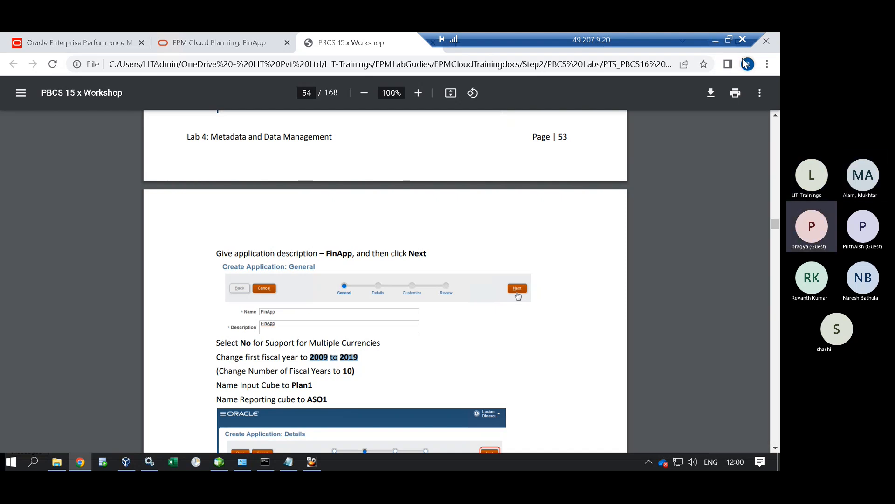
click(715, 41)
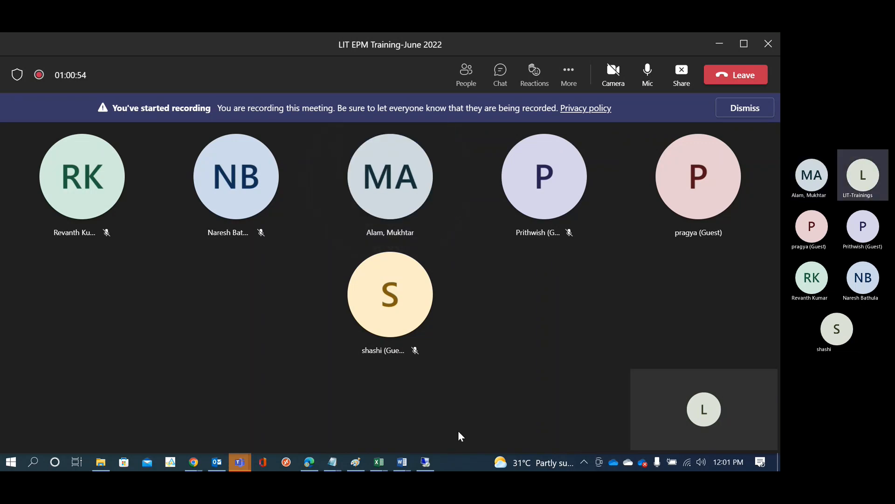
click(426, 462)
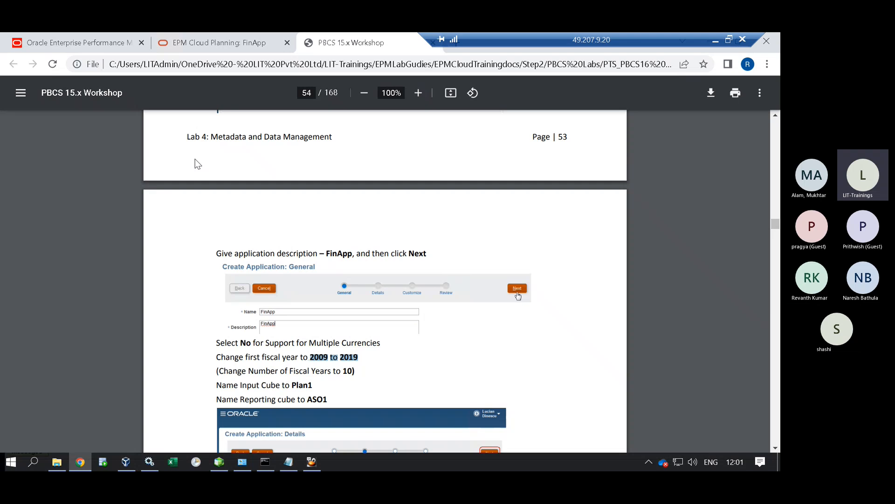
Return to the Workspace Dimensions page and switch the displayed dimension to Account.
click(201, 43)
click(57, 44)
click(183, 101)
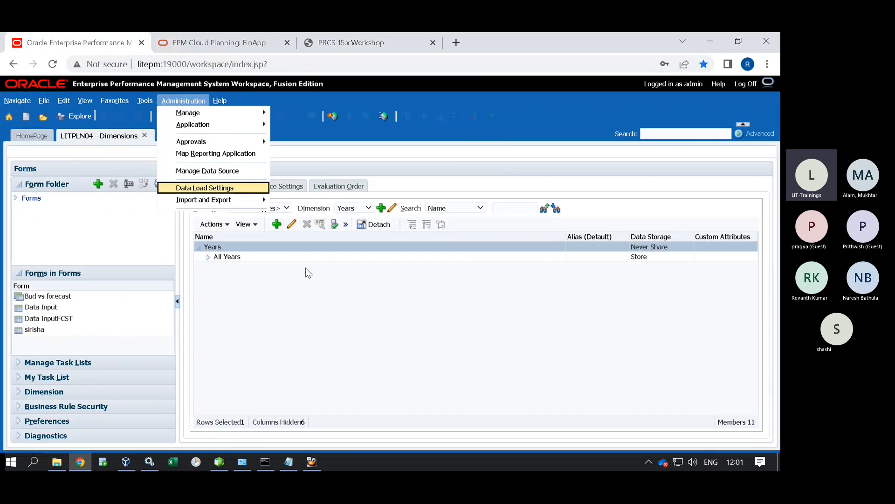
click(230, 256)
click(354, 208)
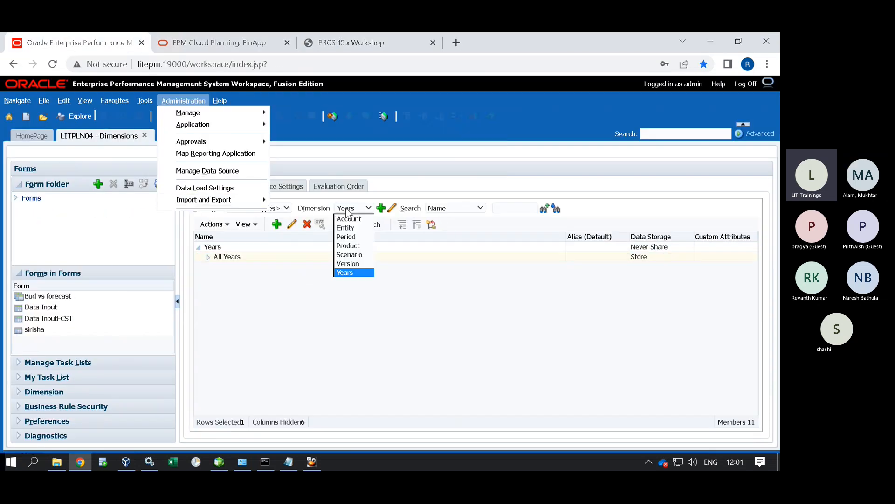
click(350, 219)
Uncheck Forecast and Plan3 in Netprofit's properties, then cancel without saving.
click(229, 256)
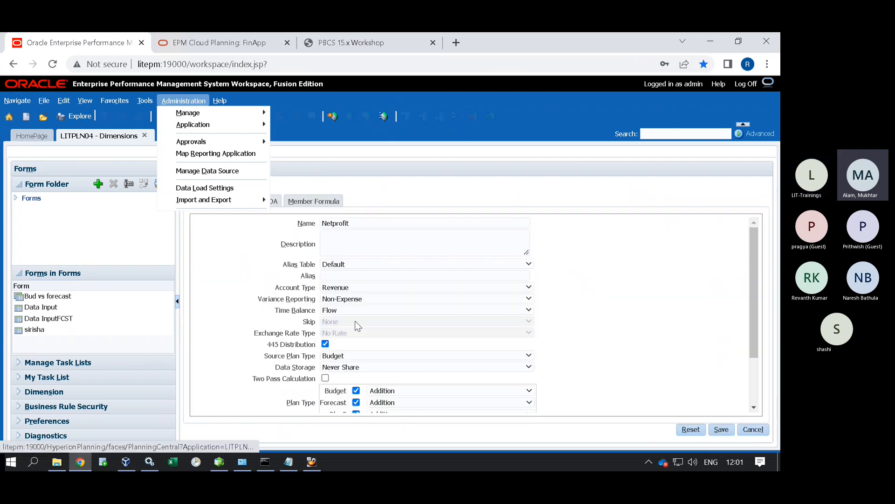
scroll(355, 321, down, 5)
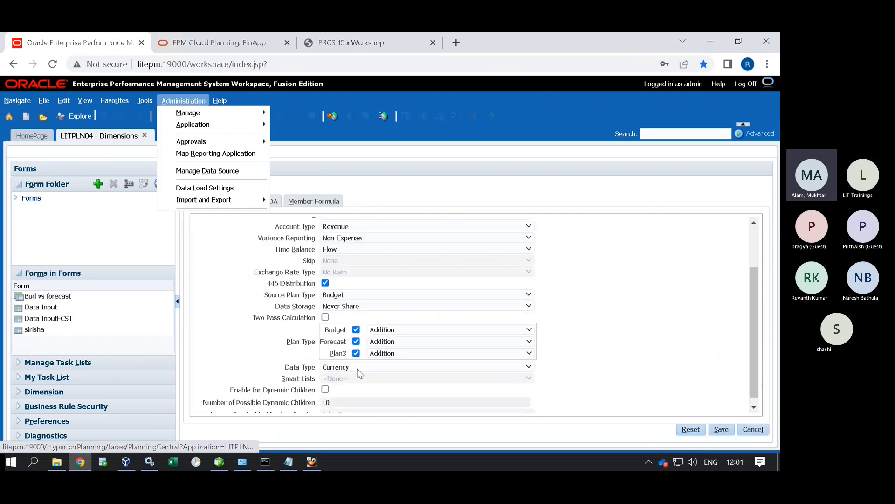
click(356, 334)
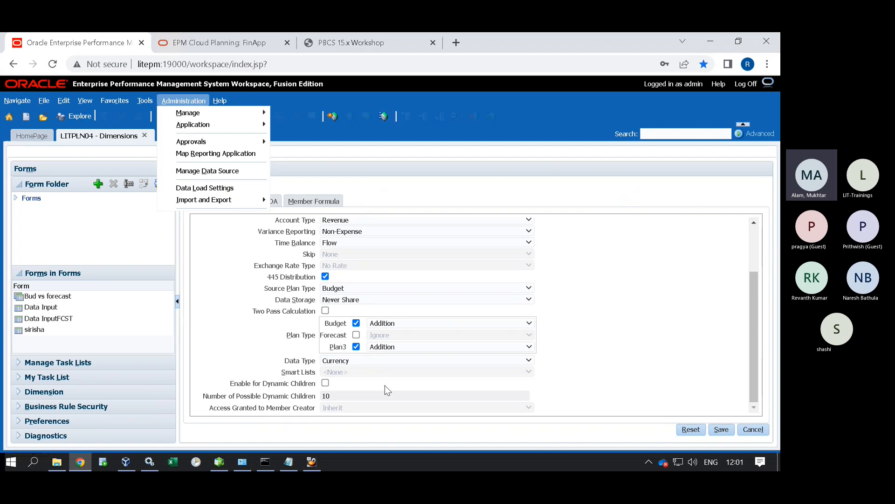
click(356, 346)
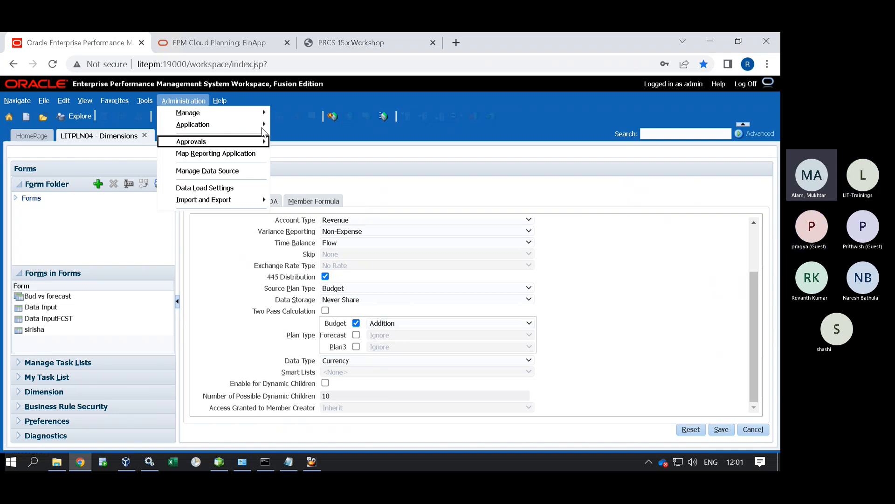
mouse_move(257, 125)
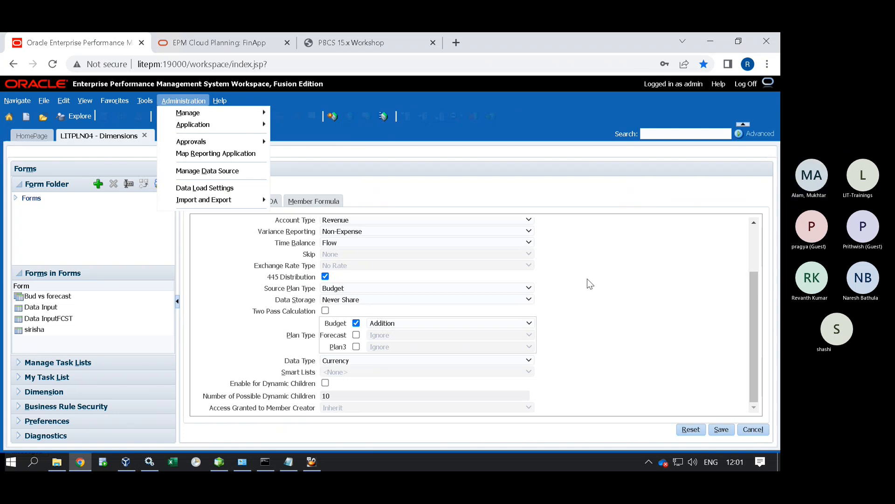
click(753, 429)
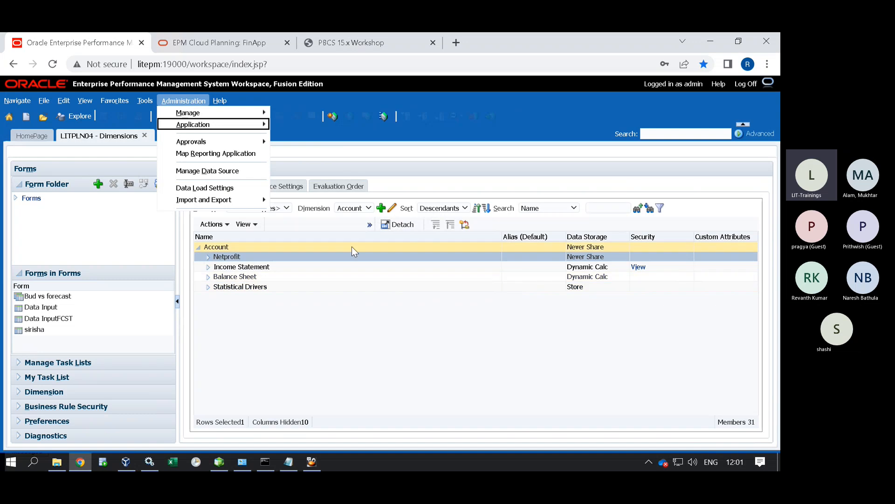
Show the Account dimension for the Forecast plan type, select Income Statement, then go to FinApp's Cubes page.
click(421, 148)
click(264, 209)
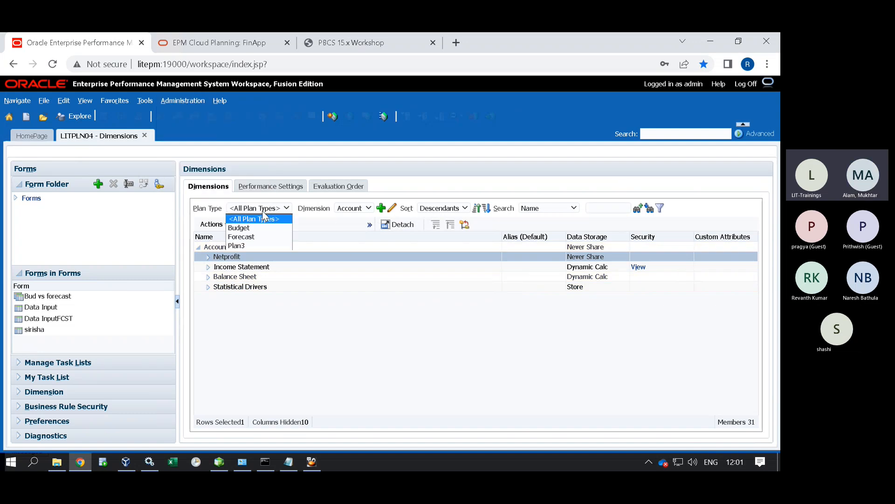
click(254, 236)
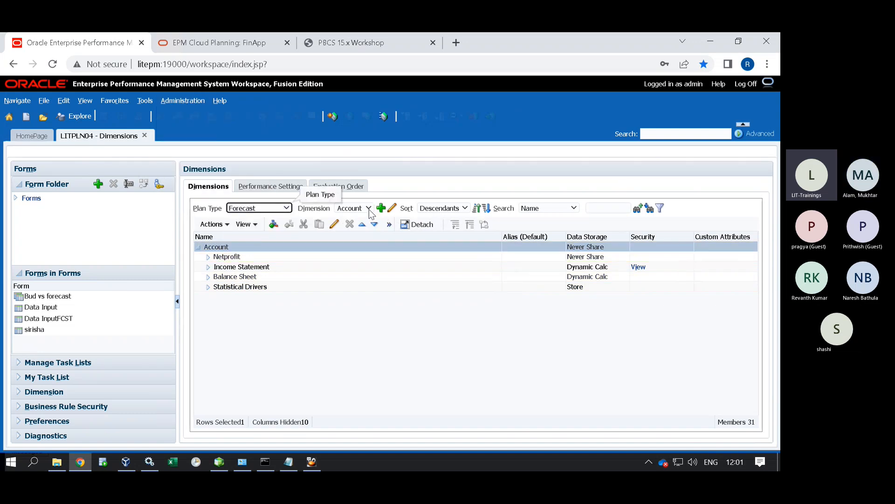
click(226, 267)
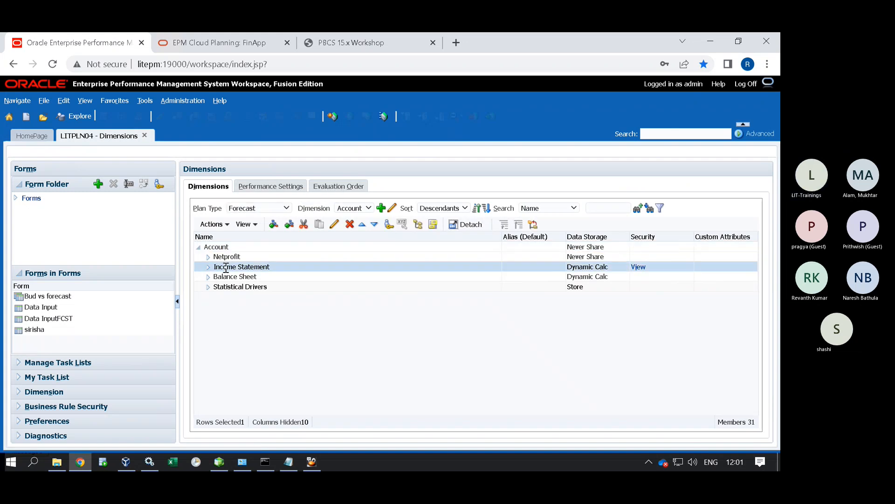
click(249, 209)
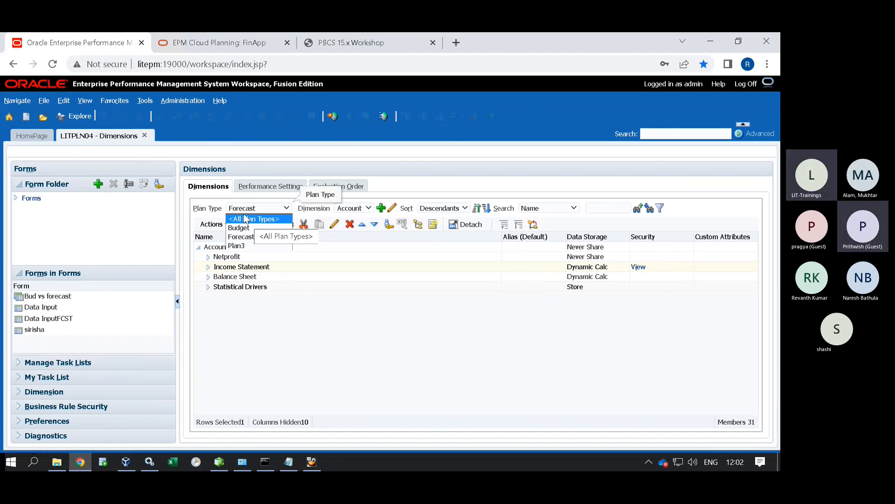
click(246, 46)
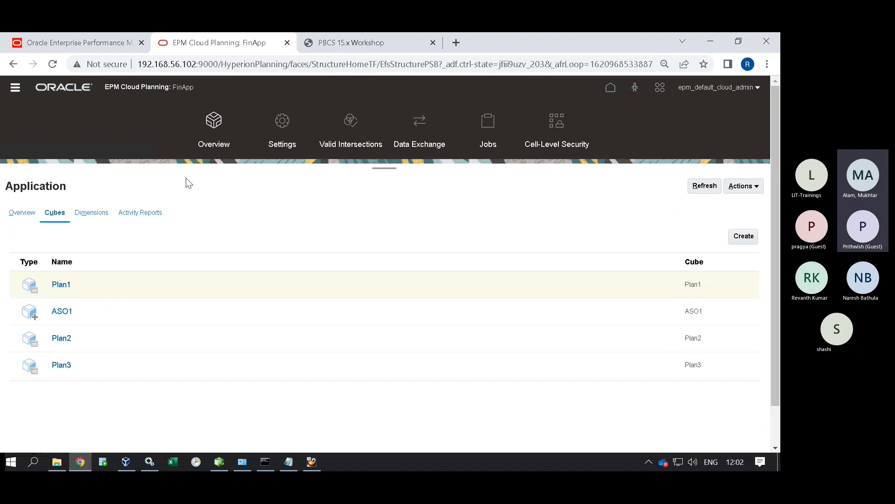
Dismiss the two blocked-content security notifications.
mouse_move(679, 41)
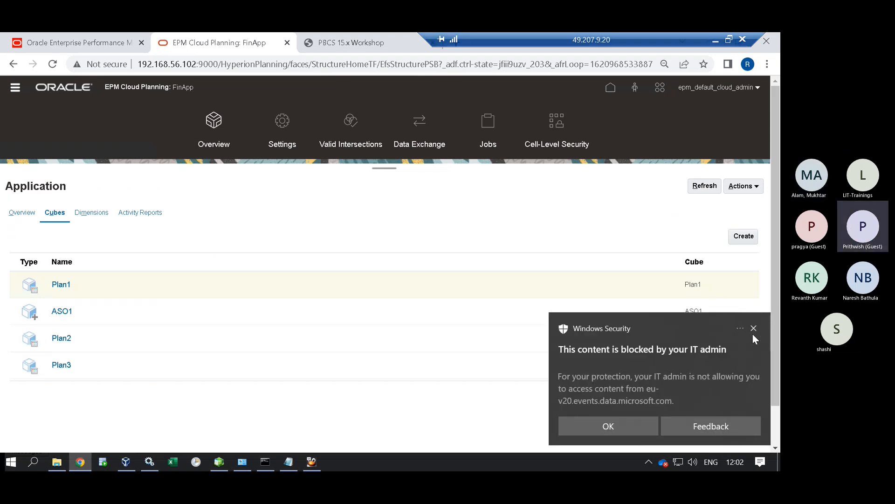
click(753, 328)
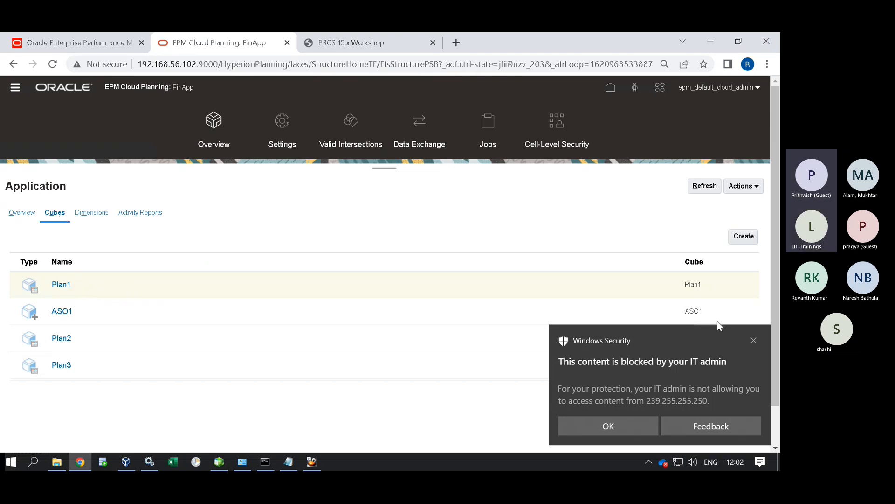
click(754, 340)
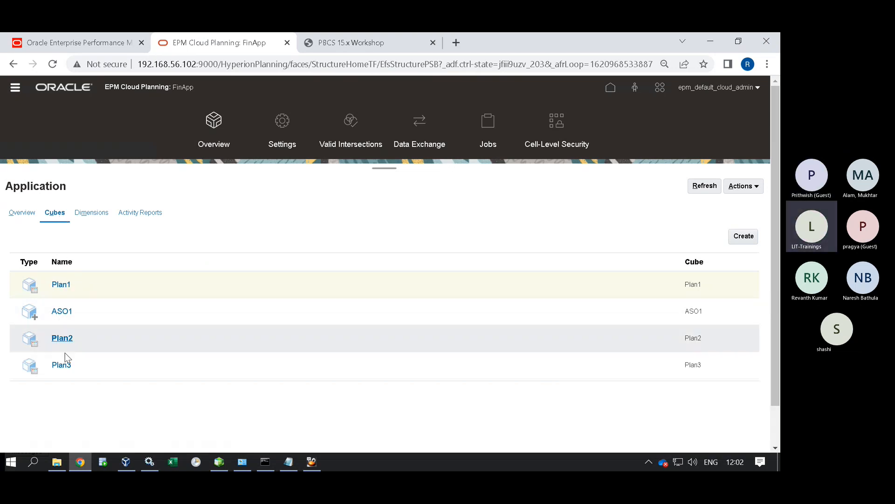
Go back to the Workspace Dimensions page and bring up Administration > Application options.
click(74, 42)
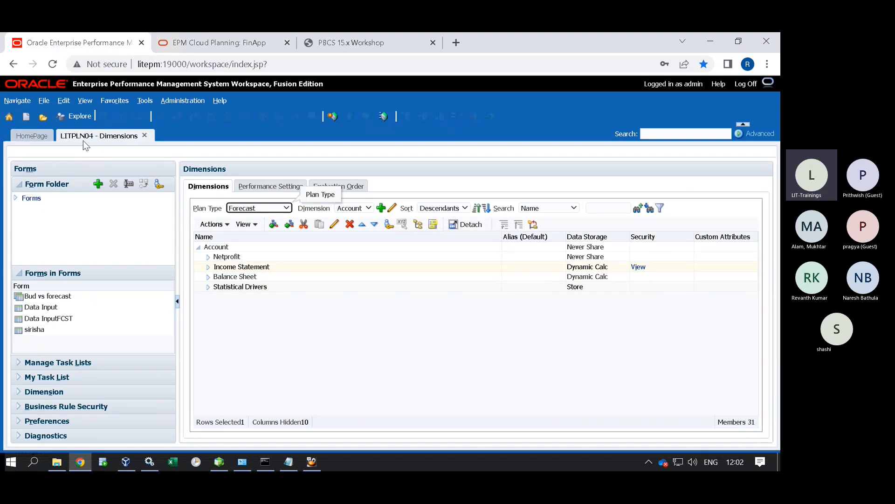
click(251, 44)
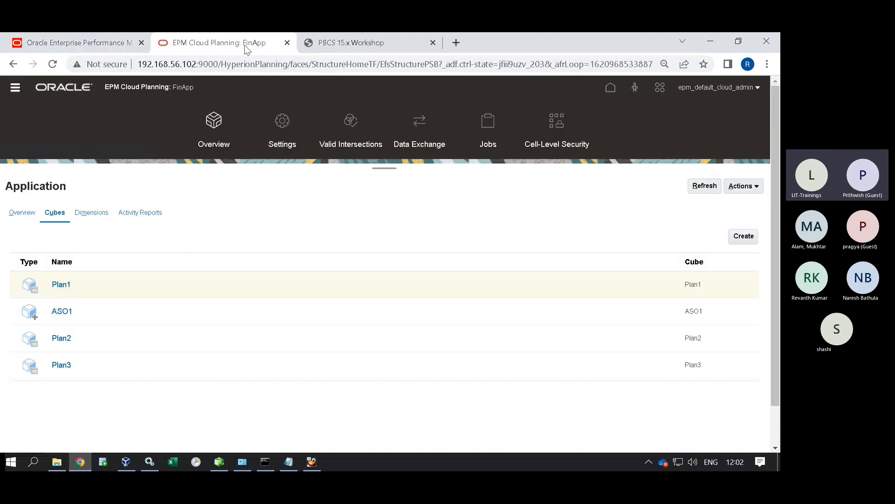
click(117, 46)
click(198, 101)
mouse_move(223, 125)
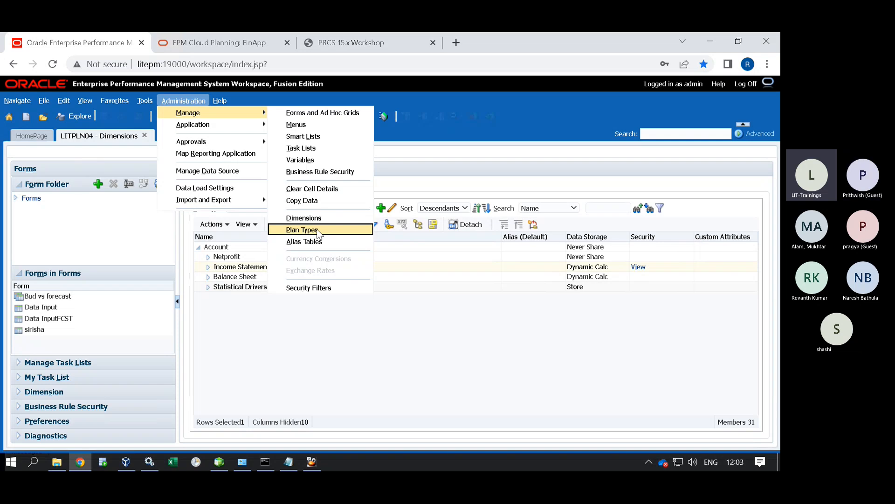
Open the Plan Types page listing Budget, Forecast and Plan3, then return to FinApp's Cubes page.
click(317, 230)
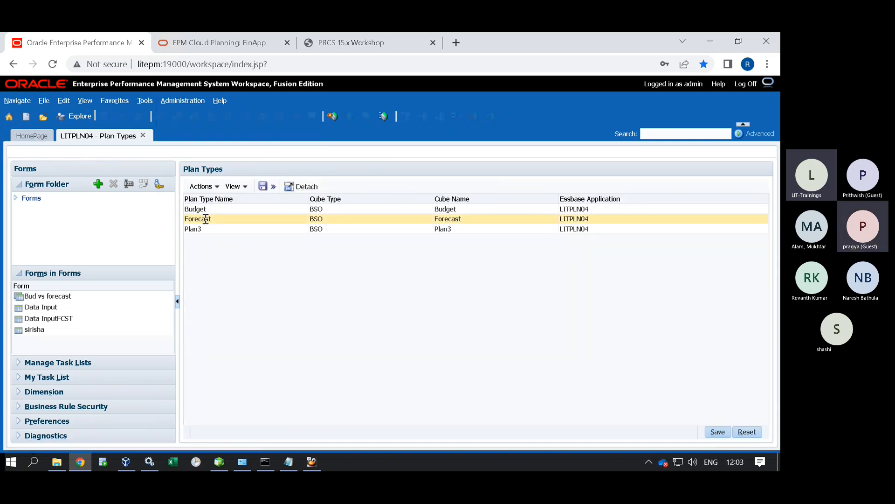
click(184, 43)
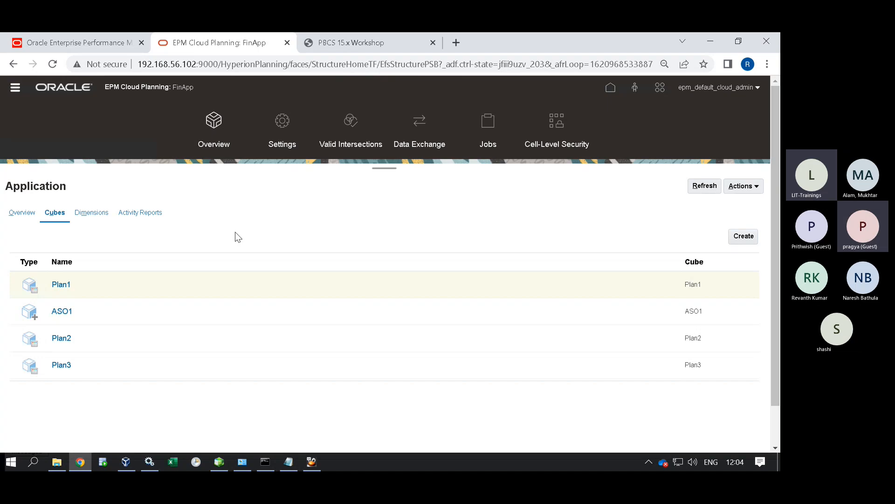
click(743, 186)
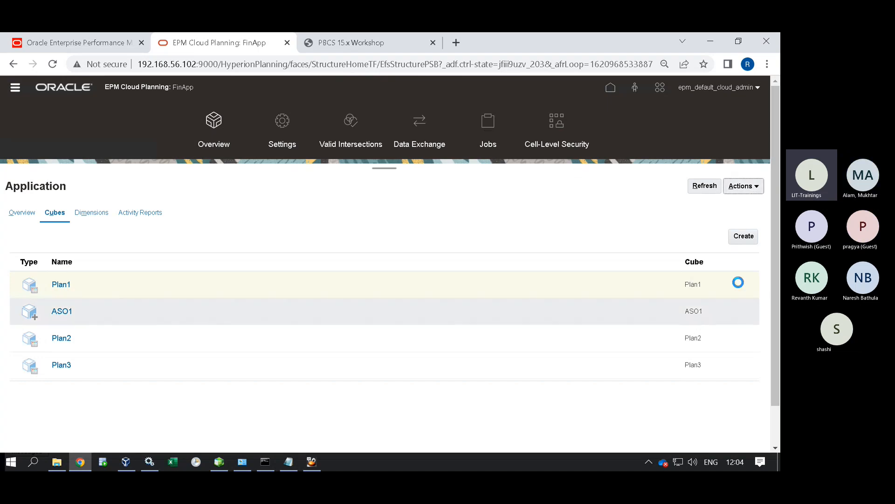
click(550, 228)
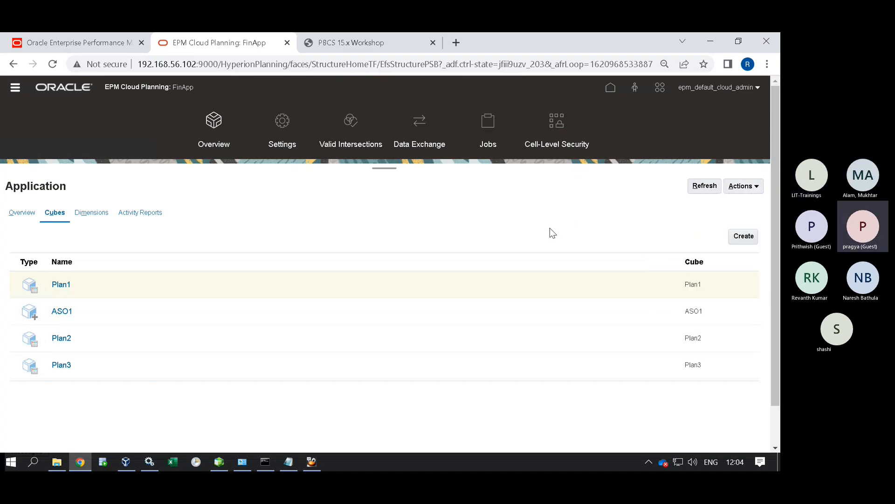
click(743, 185)
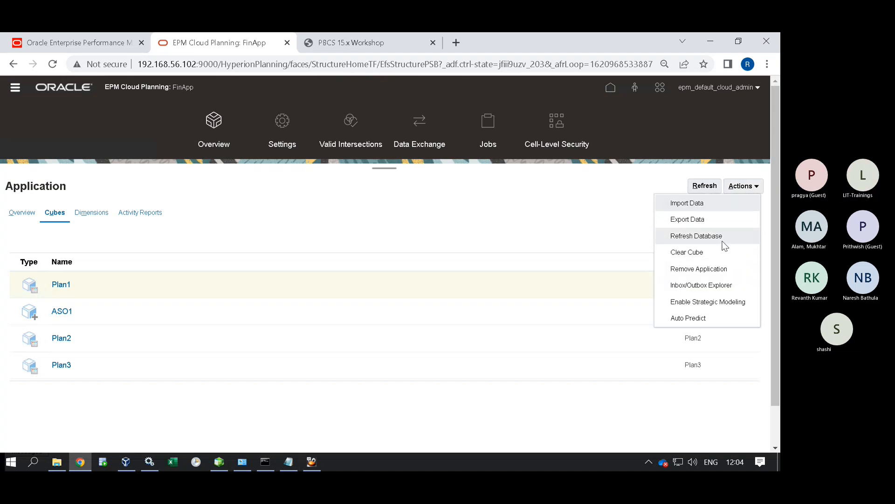
click(720, 240)
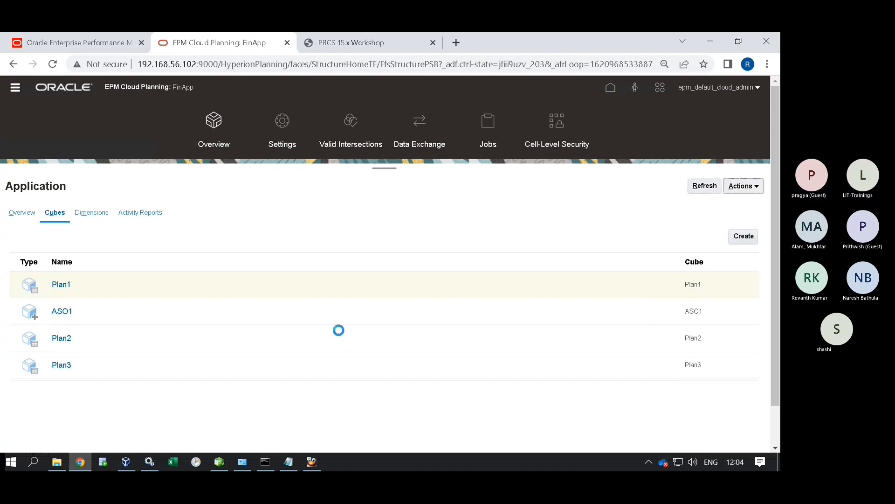
click(574, 99)
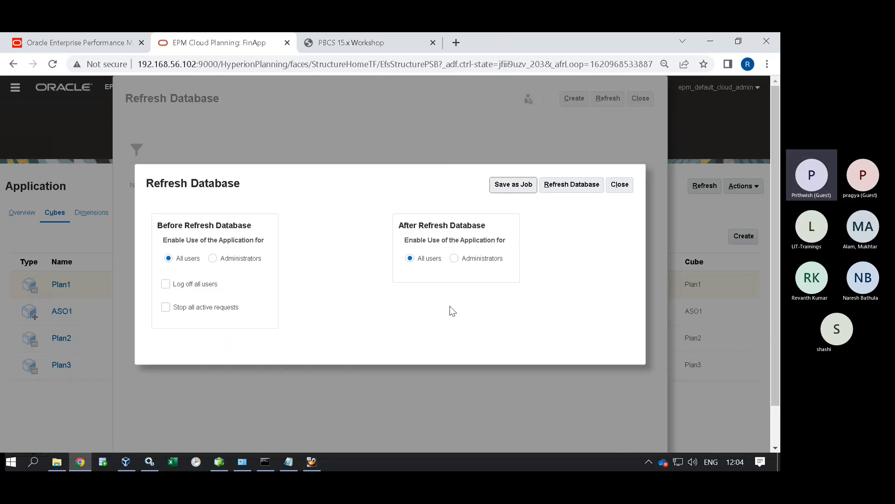
click(619, 185)
click(637, 98)
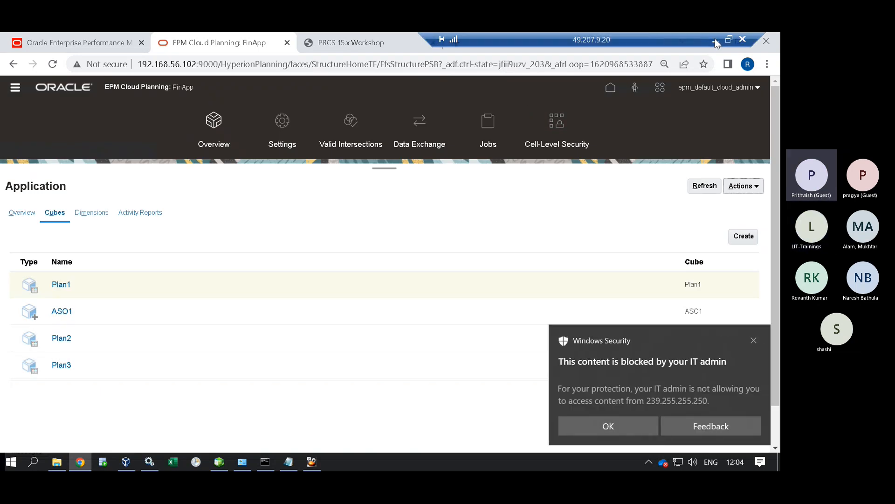
click(711, 40)
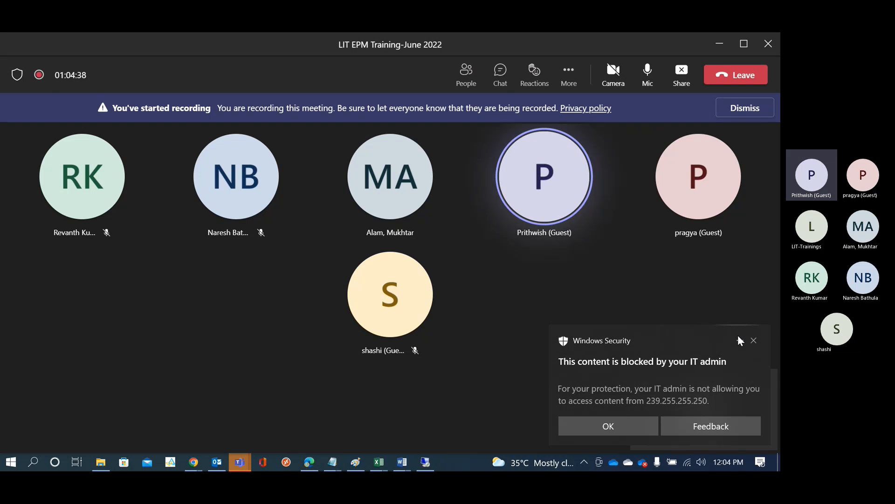
click(754, 341)
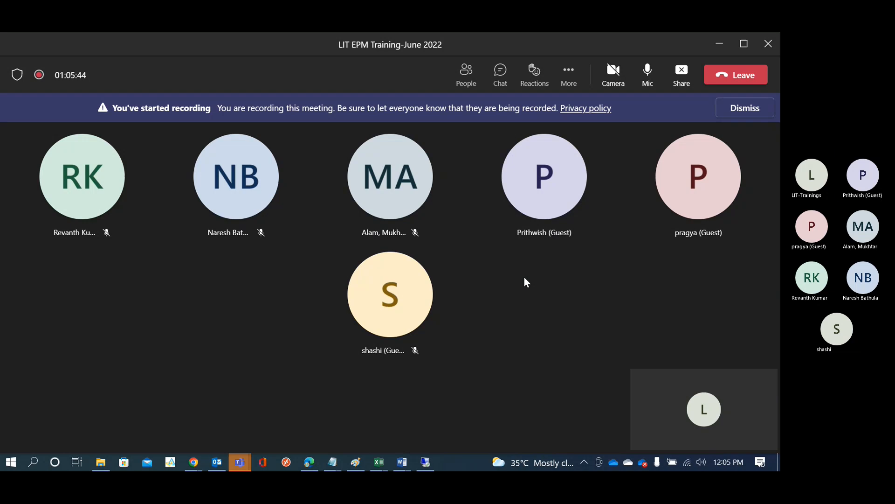
click(195, 462)
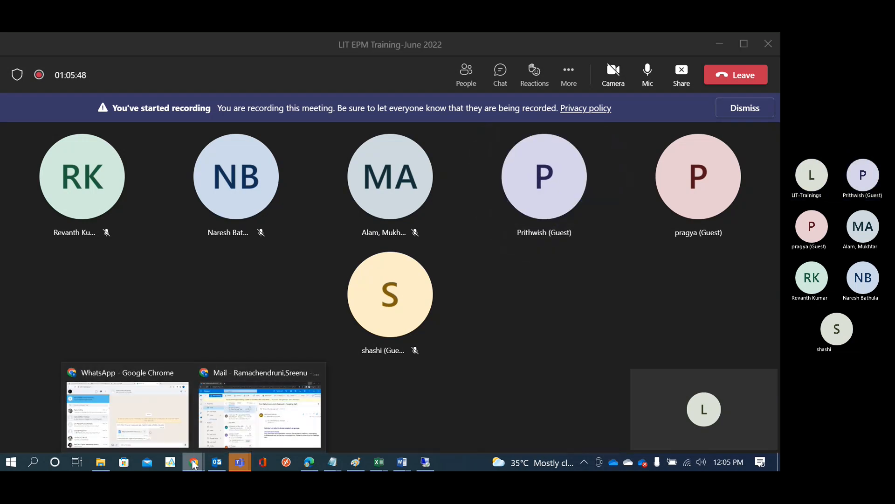
click(426, 462)
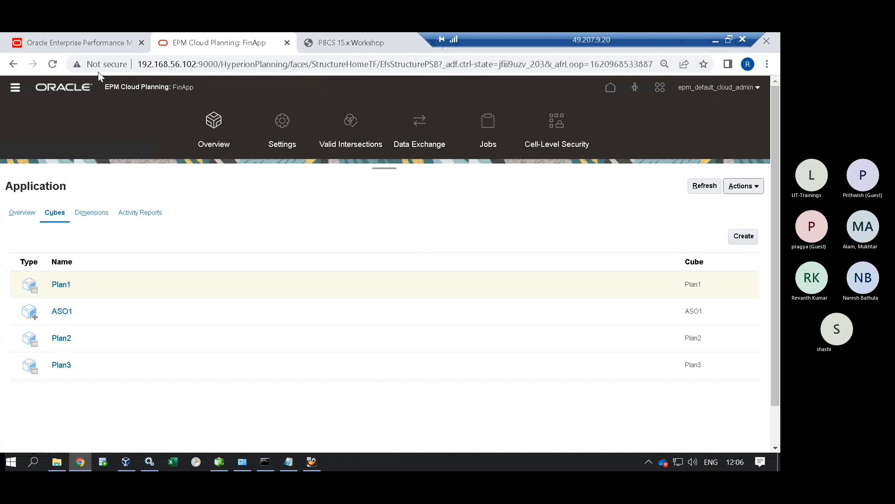
click(88, 41)
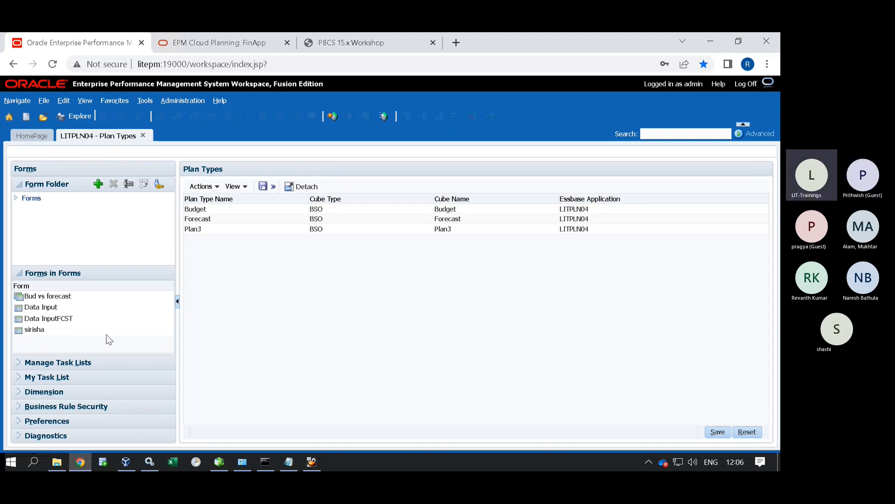
click(18, 101)
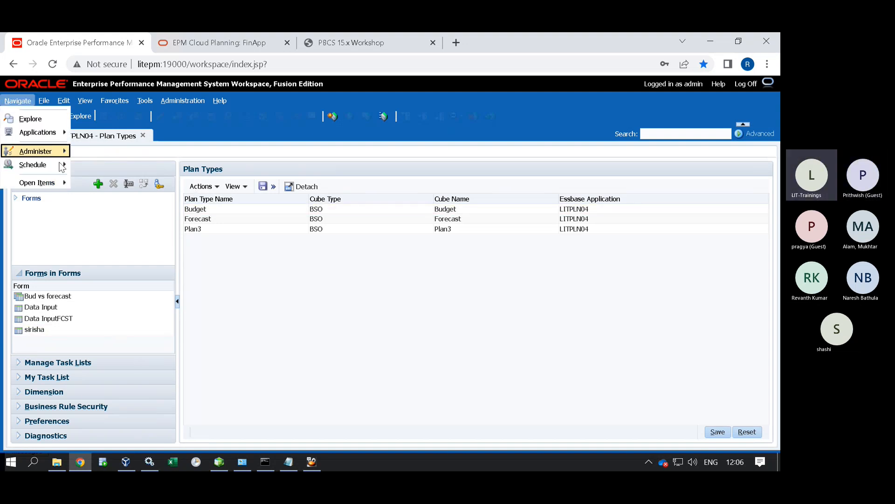
mouse_move(35, 151)
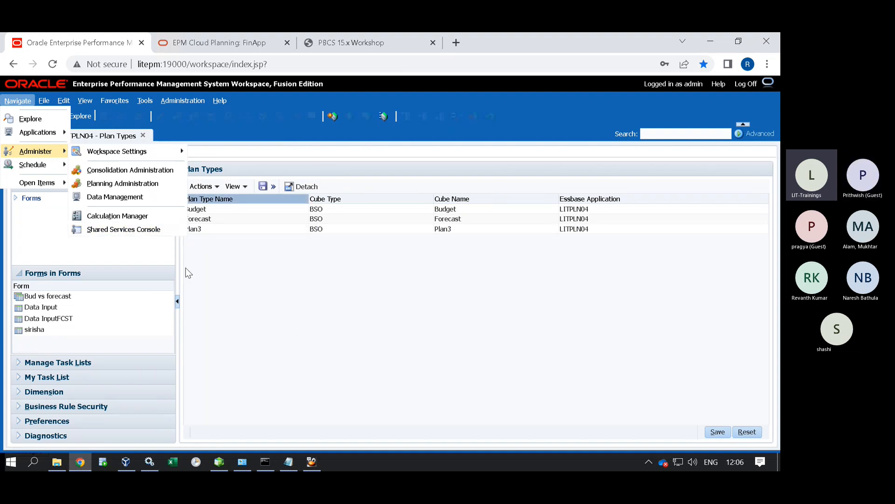
click(234, 44)
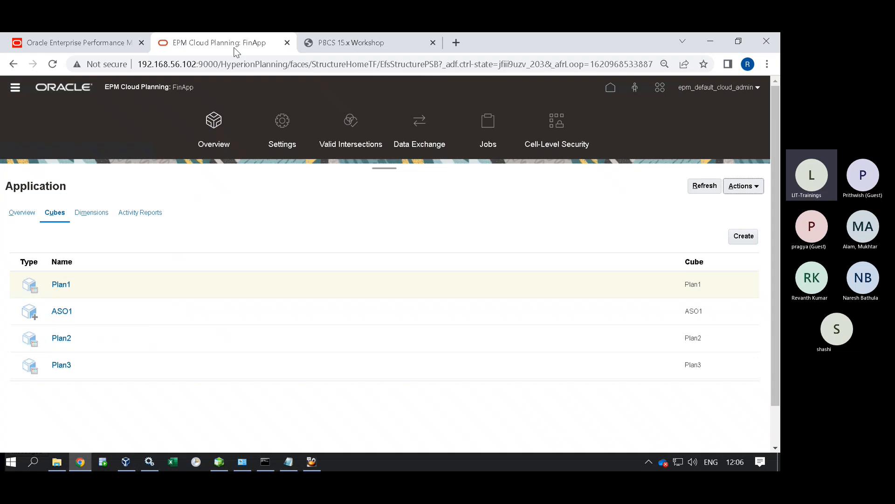
click(15, 86)
In Migration, select the Core category and list FinApp's snapshots, from apo 22-05-09 to FinApp 22-05-31.
click(189, 309)
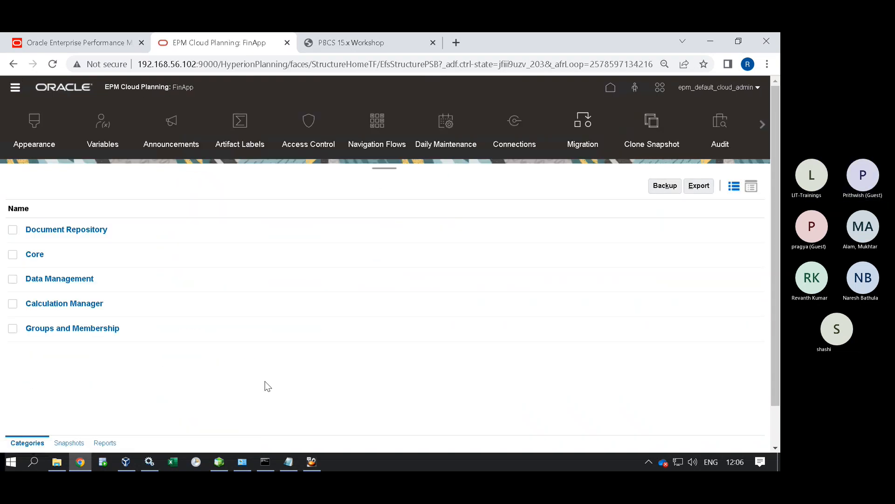
click(13, 254)
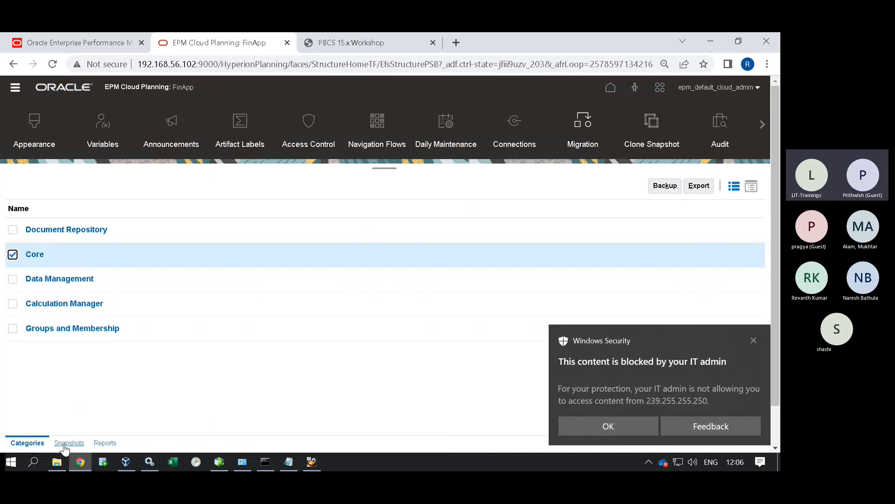
click(66, 445)
click(754, 340)
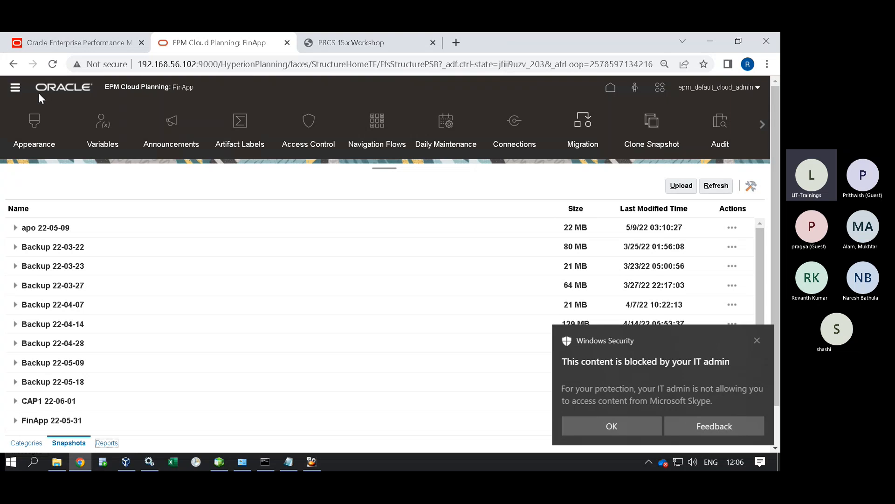
Check the Navigator, view the actions for the Backup 22-04-14 snapshot, then reopen the Navigator.
click(15, 88)
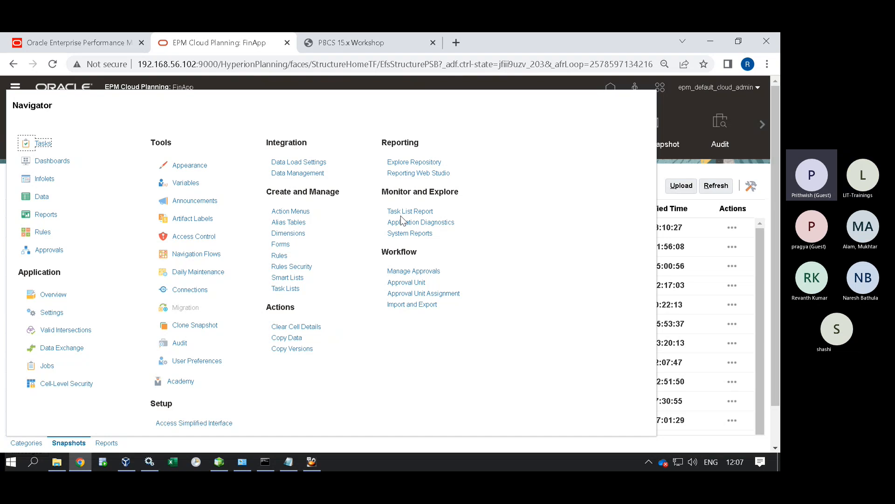
click(679, 172)
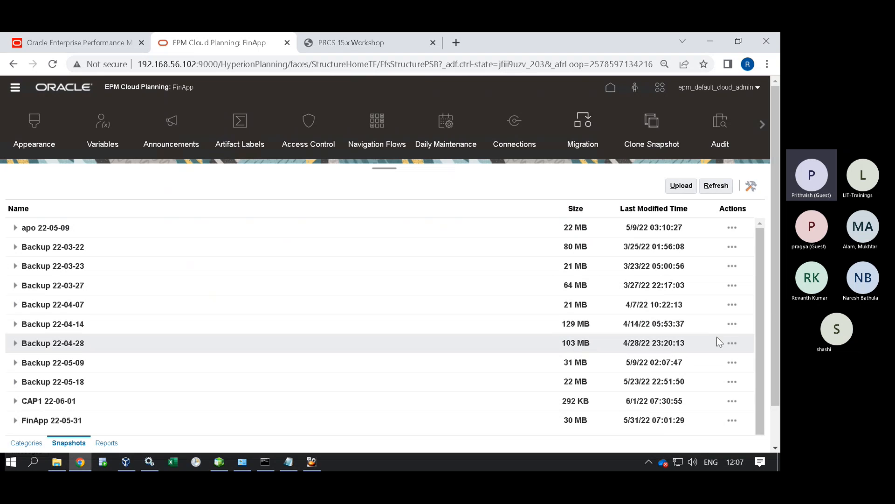
click(732, 324)
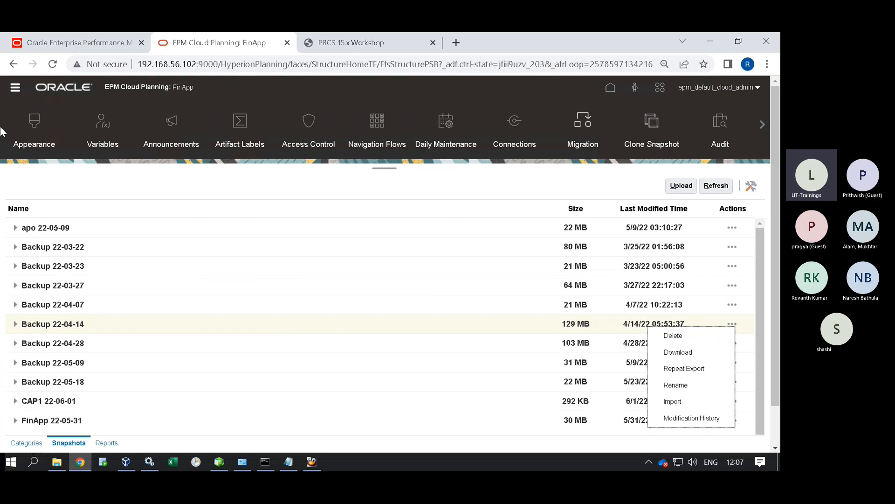
click(15, 91)
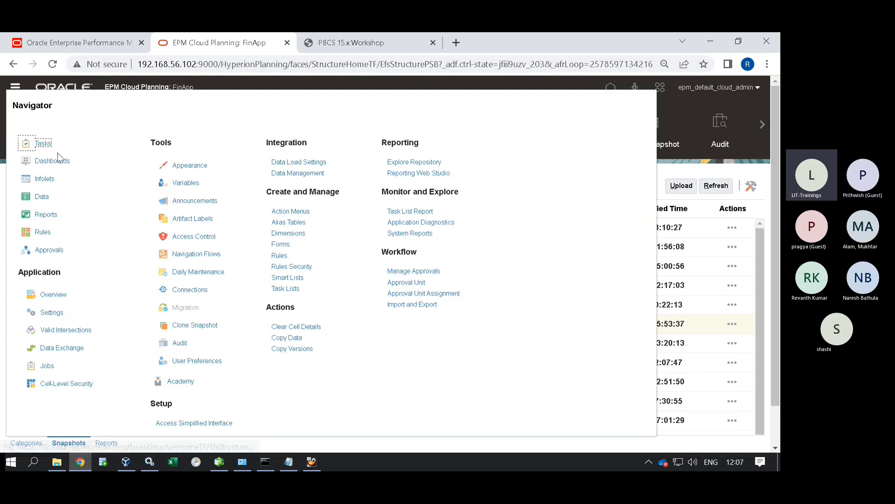
Close the Navigator and minimize the remote session, leaving the FinApp home page showing.
click(685, 109)
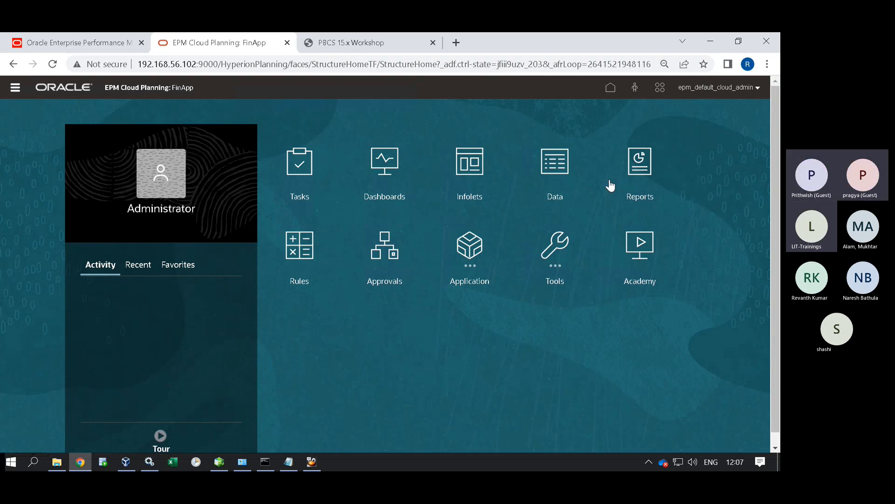
mouse_move(602, 34)
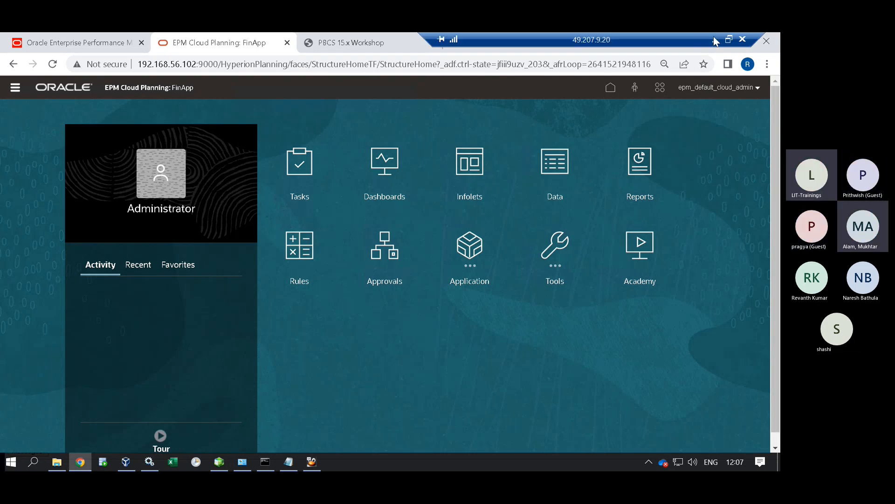
click(714, 40)
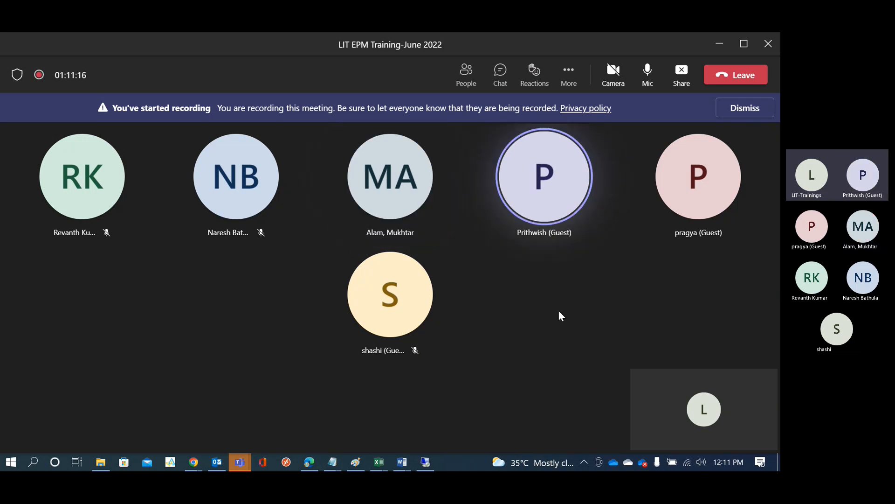
click(648, 75)
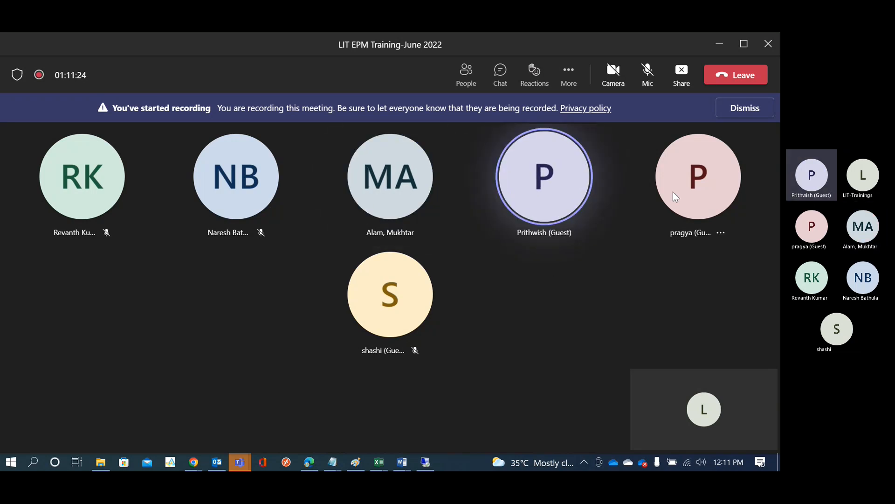
click(648, 70)
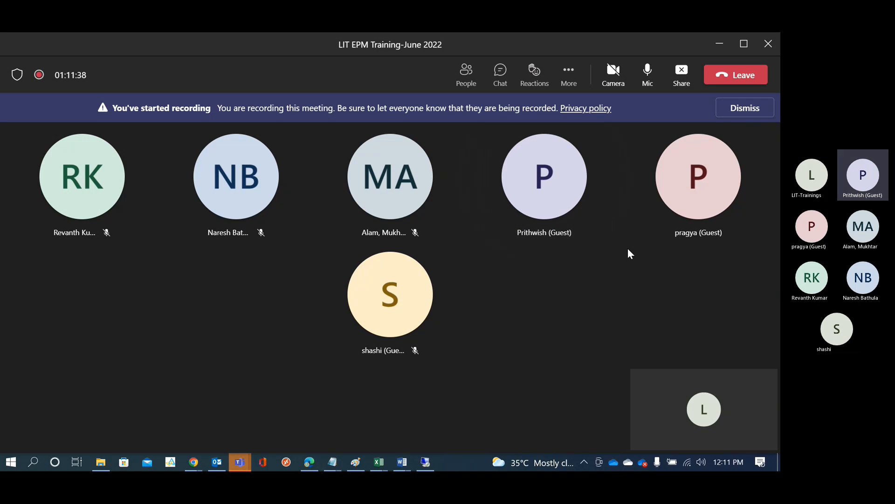
click(648, 71)
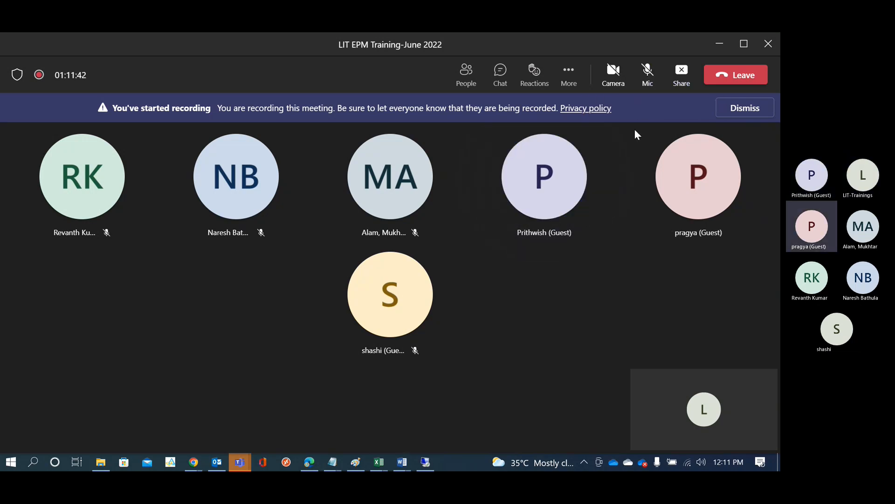
click(652, 77)
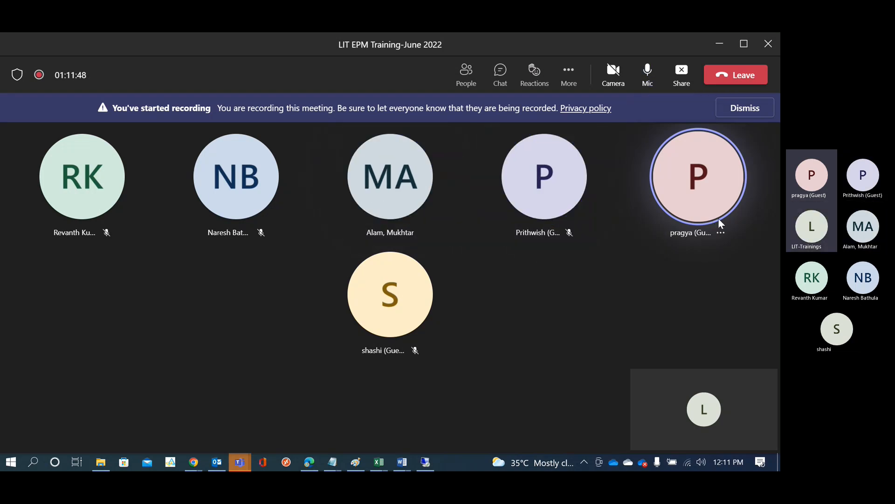
mouse_move(716, 223)
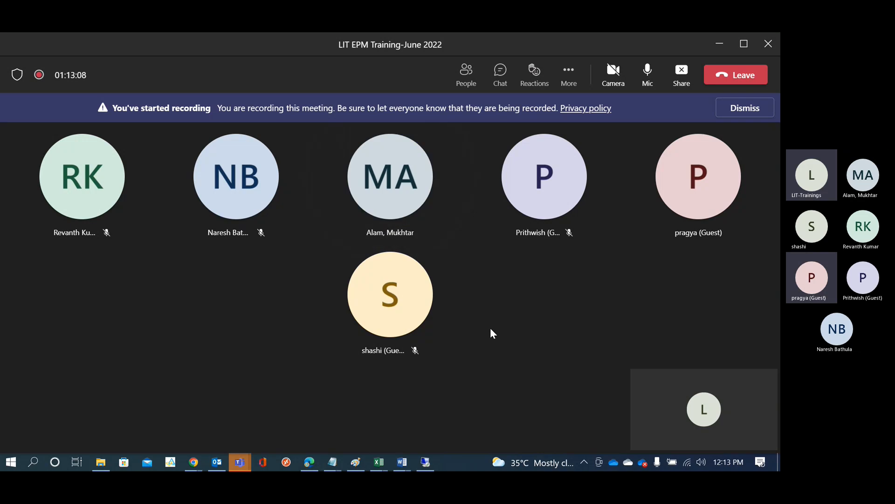
Show the EPM Planning page, then bring the VirtualBox LITEPM terminal to the front.
click(425, 461)
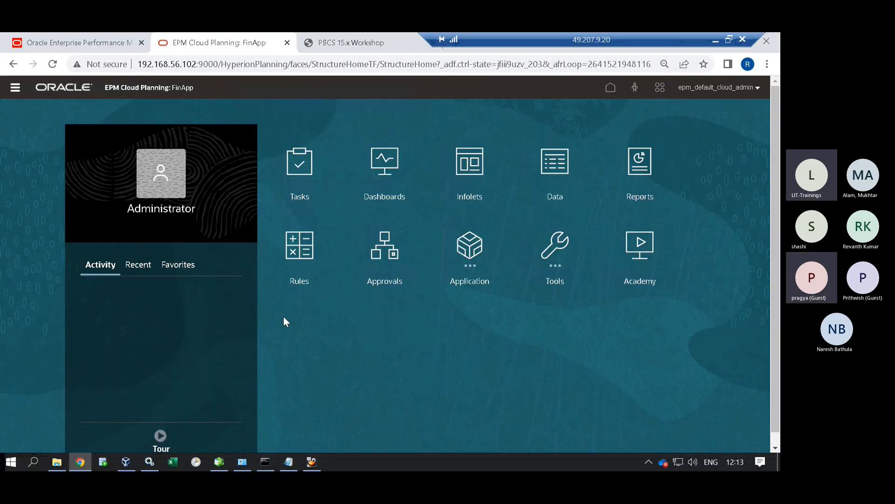
click(304, 461)
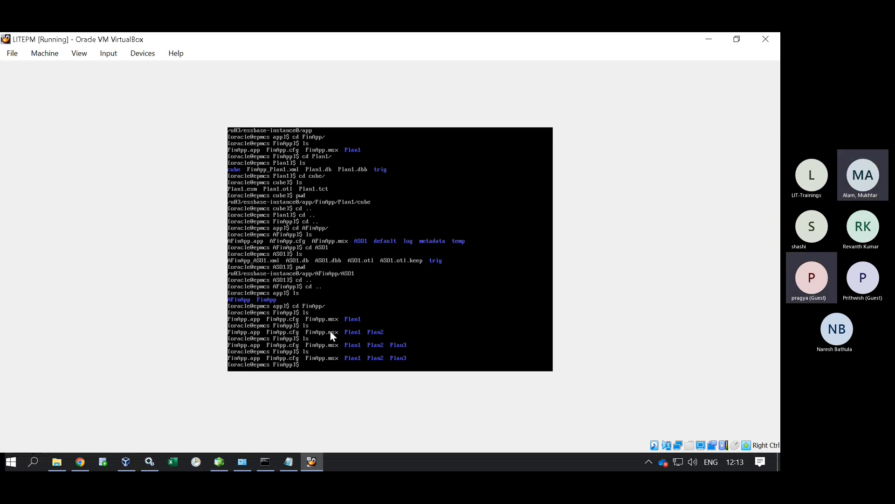
Go up to the Essbase app folder, list it, then enter and list the AFinApp folder.
mouse_move(482, 34)
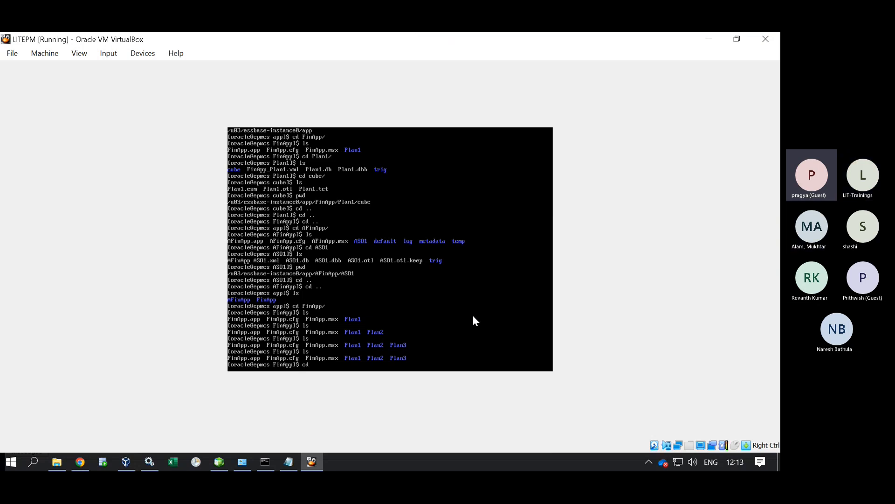
text(cd ..)
key(Return)
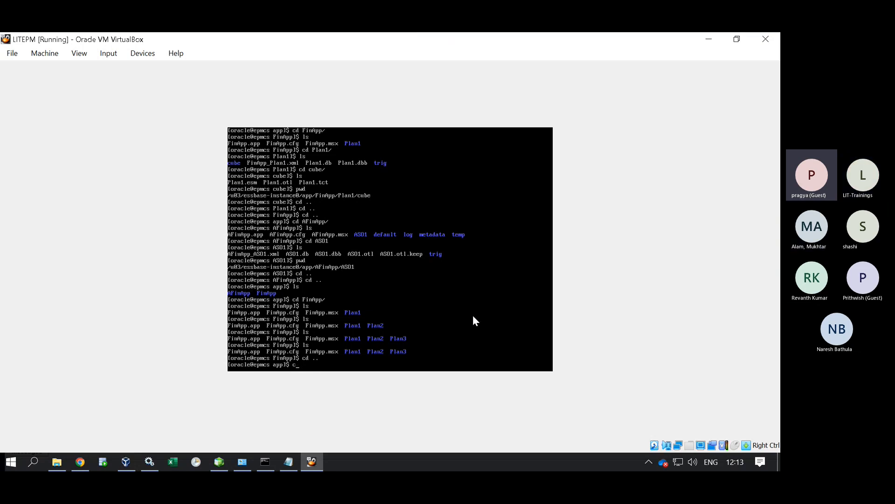
text(ls)
key(Return)
text(cd A)
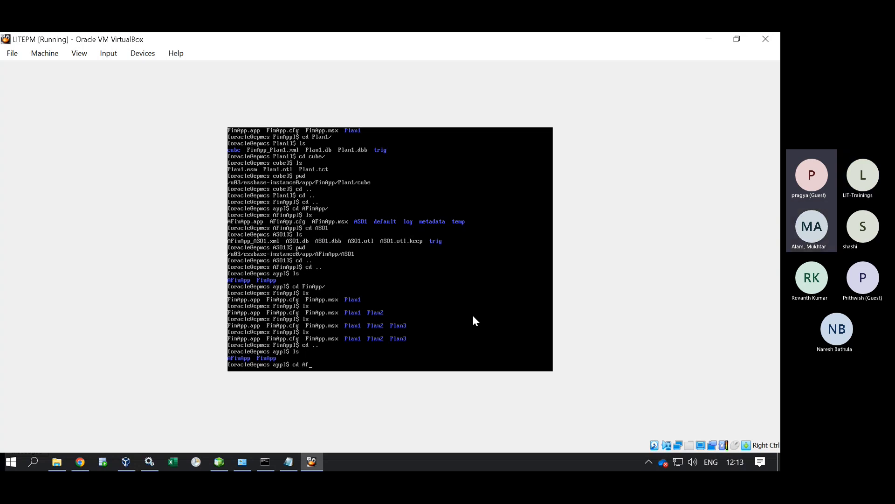
key(Tab)
key(Return)
text(ls)
key(Return)
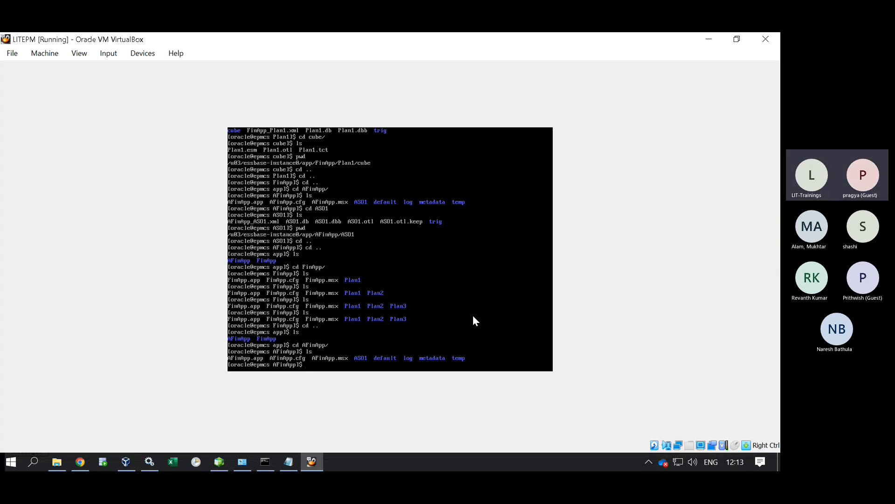
Enter the ASO1 cube folder and list its files.
text(cd AS)
key(Tab)
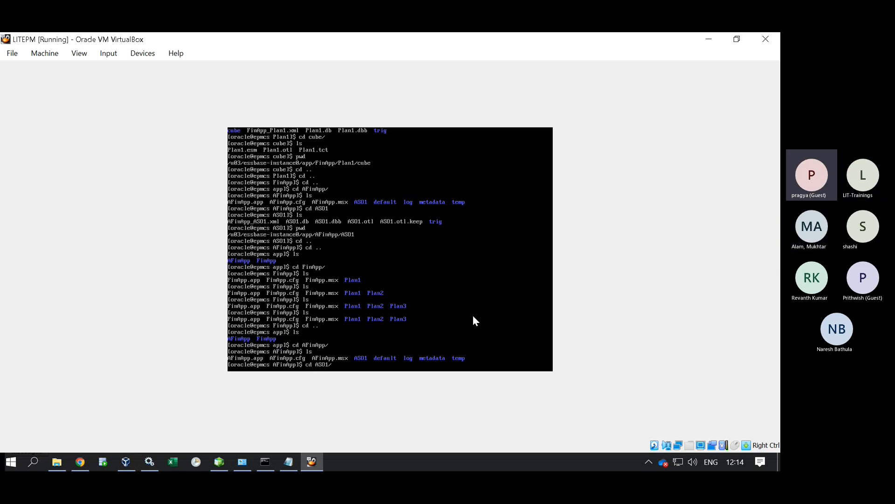
key(Return)
text(ls)
key(Return)
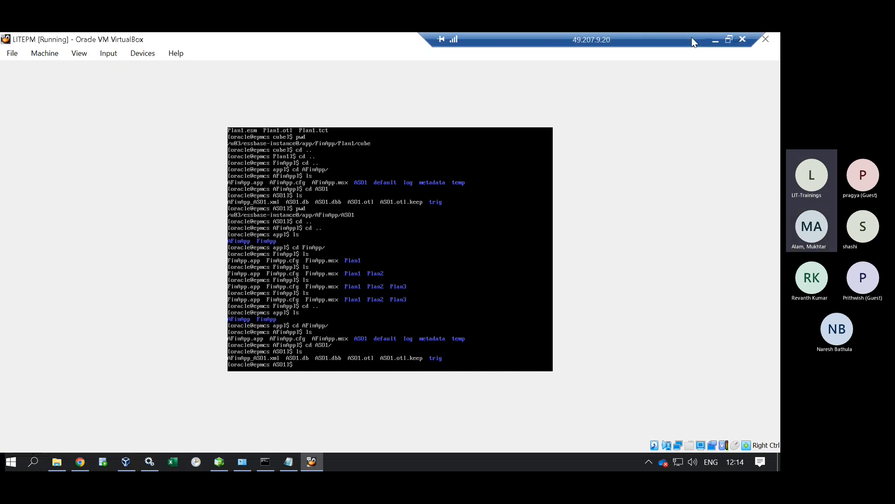
Minimize the remote desktop and choose Stop recording from the Teams meeting's More menu.
click(716, 43)
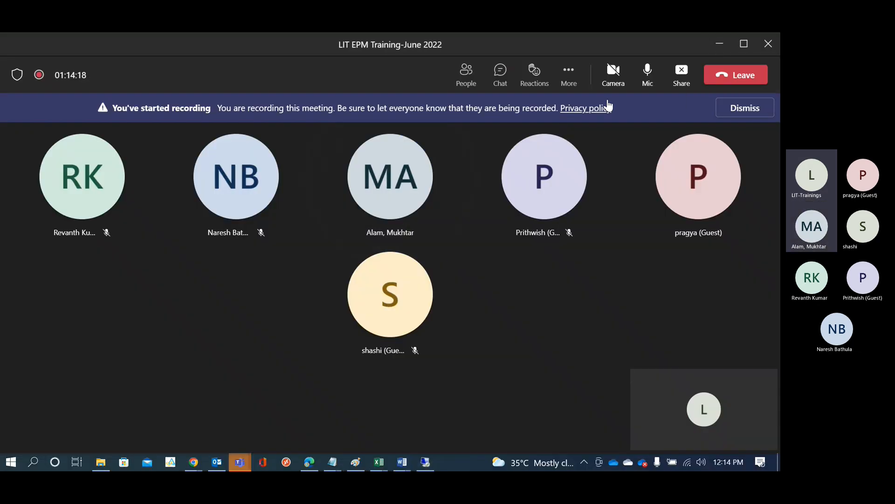
click(569, 71)
click(598, 370)
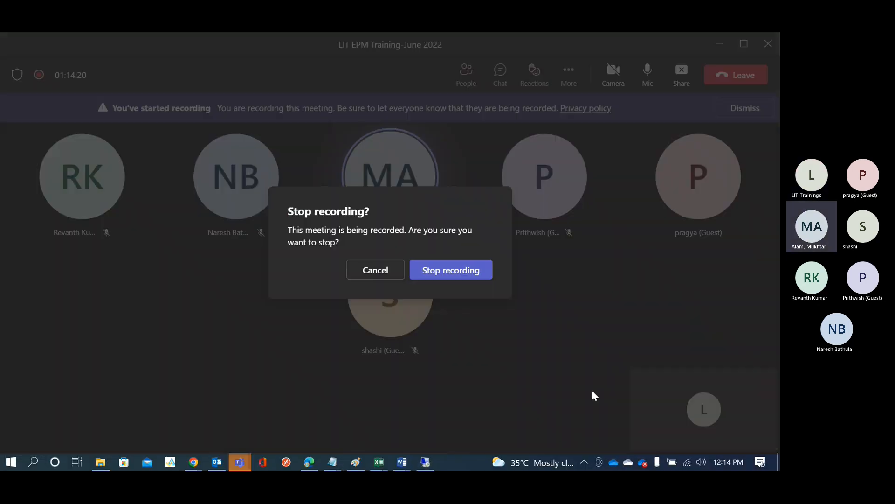